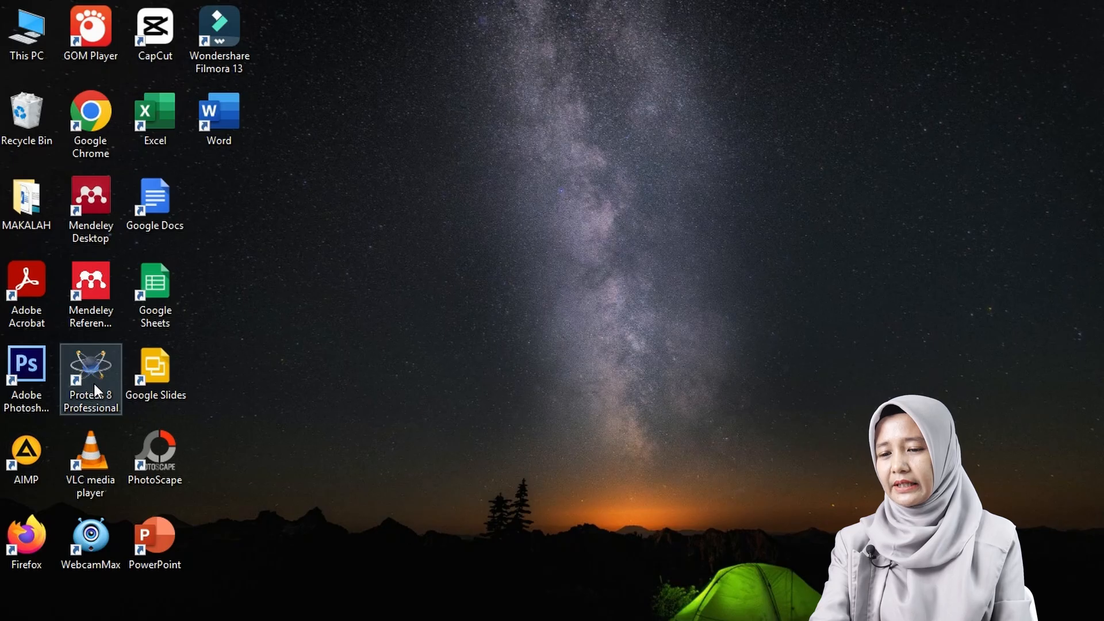
Start Proteus 8 Professional and open an empty schematic sheet in component mode
{"action": "double_click", "coordinate": [95, 384]}
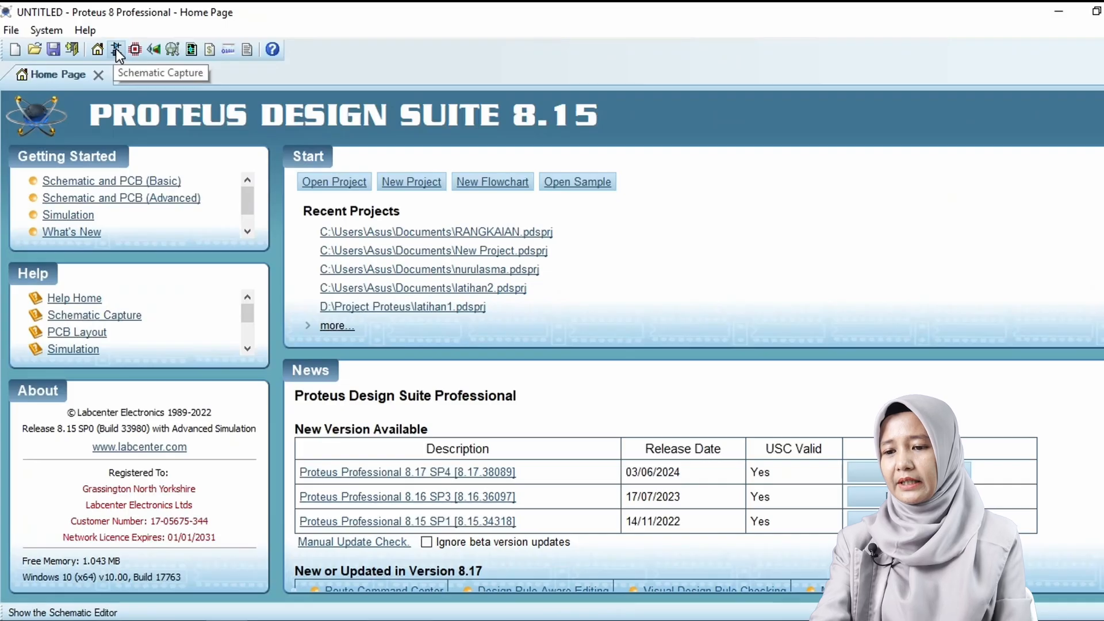
{"action": "left_click", "coordinate": [116, 48]}
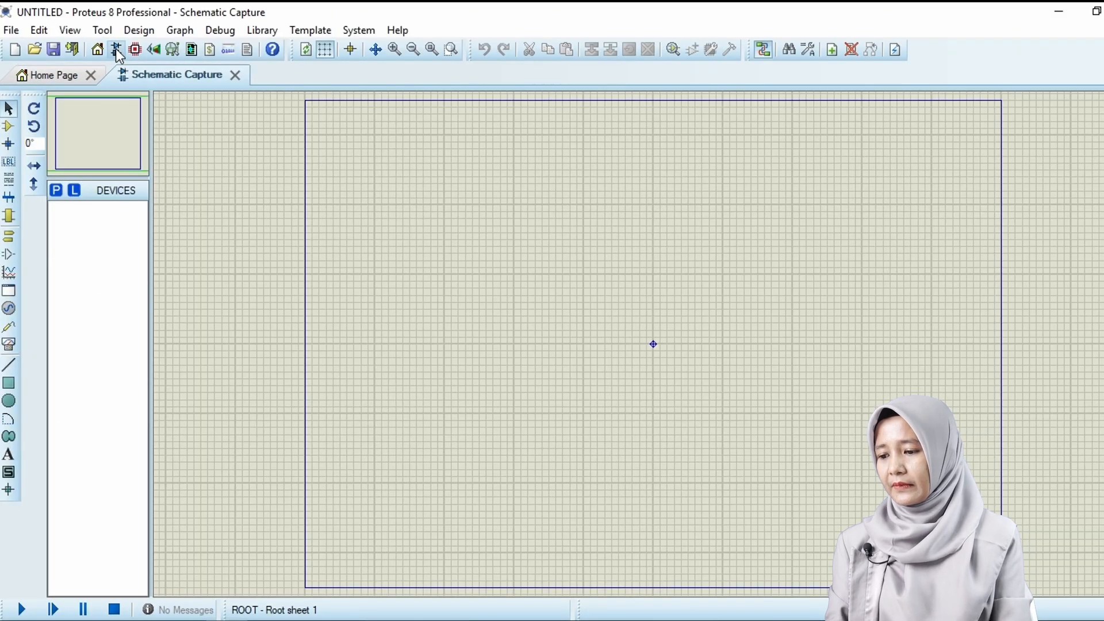
{"action": "left_click", "coordinate": [9, 127]}
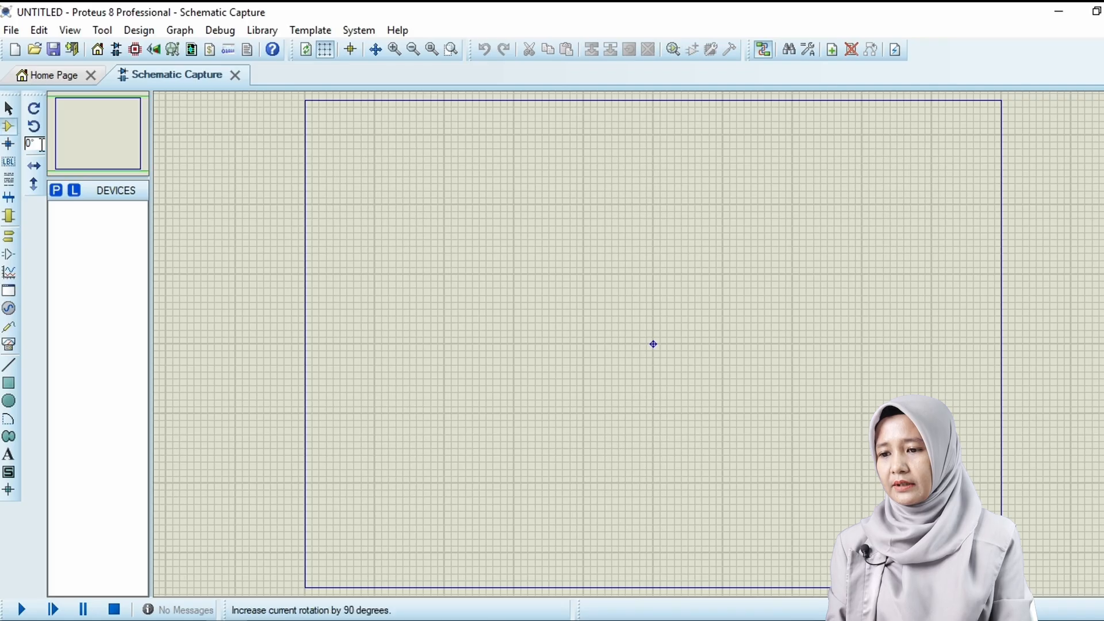
Pick the simple two-input AND and OR gates from the ACTIVE library into the device list
{"action": "left_click", "coordinate": [57, 191]}
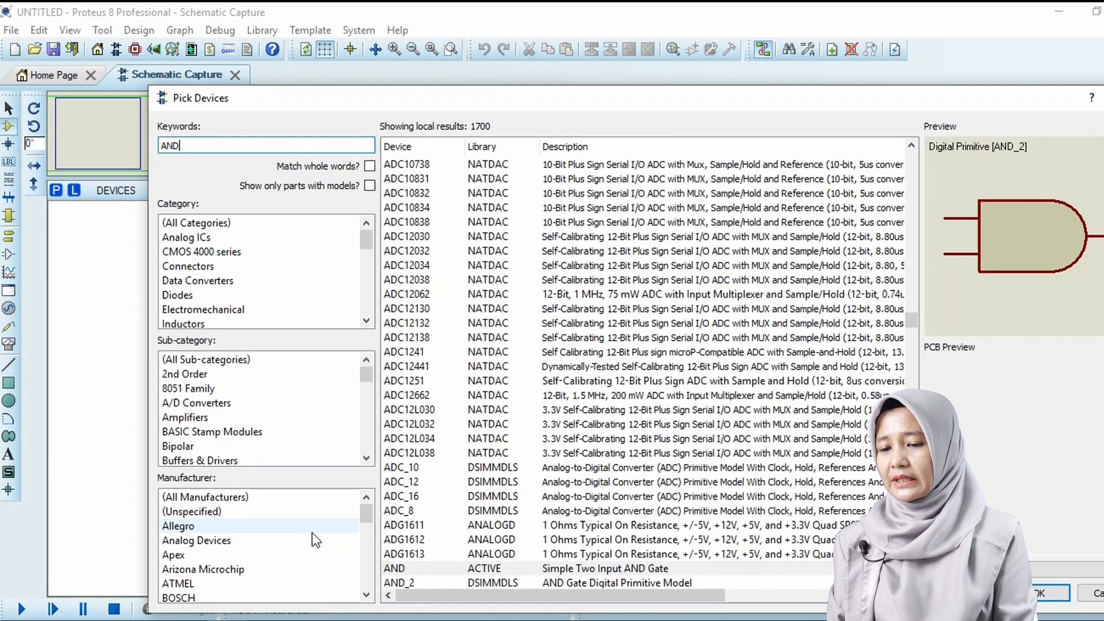
{"action": "double_click", "coordinate": [420, 570]}
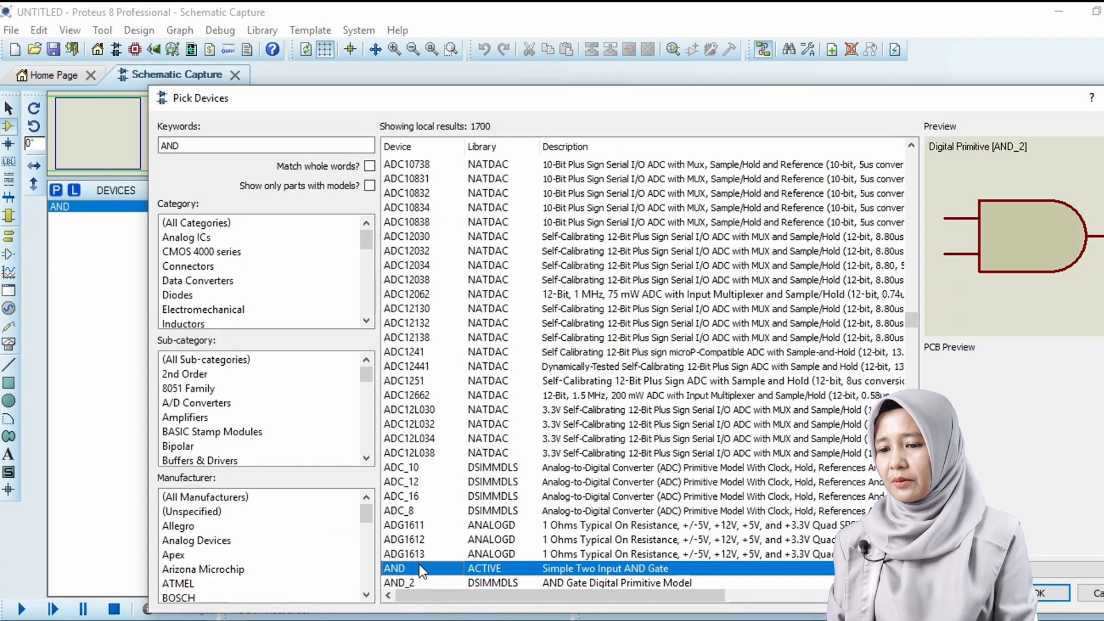
{"action": "left_click", "coordinate": [224, 145]}
{"action": "key", "text": "BackSpace"}
{"action": "key", "text": "BackSpace"}
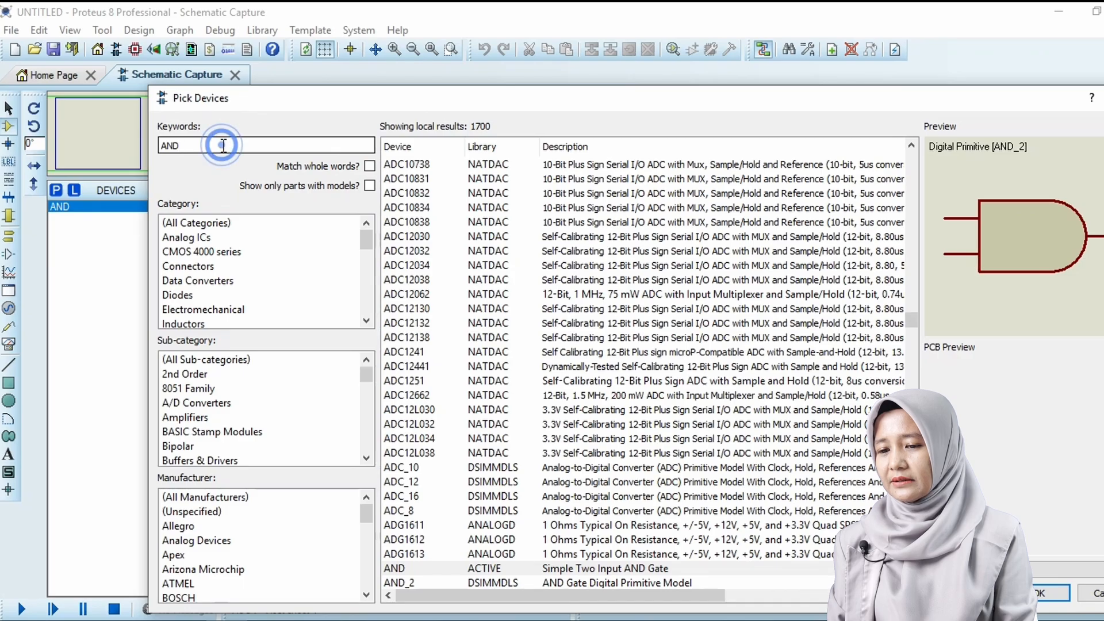
{"action": "type", "text": "OR"}
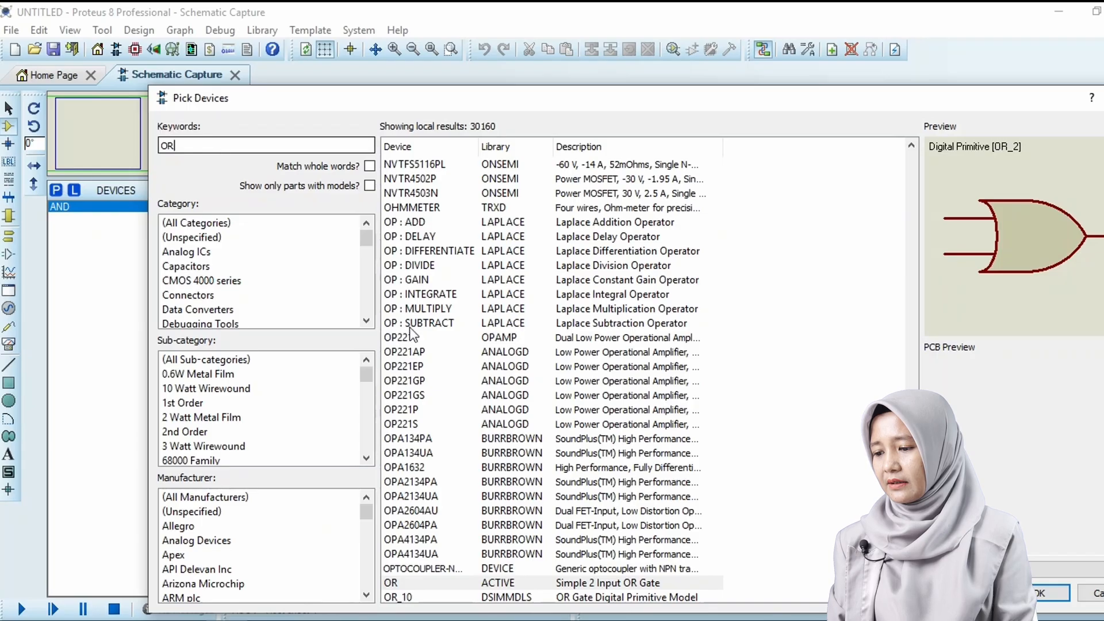
{"action": "double_click", "coordinate": [458, 584]}
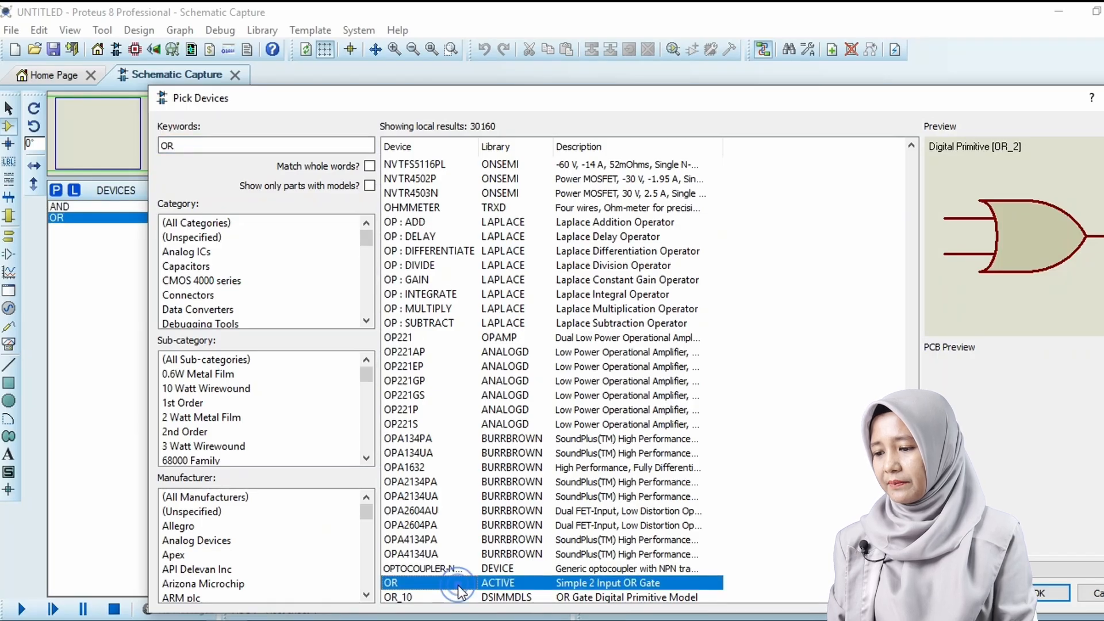
Add the NOT inverter and the simple two-input NAND gate from the ACTIVE library to the device list
{"action": "double_click", "coordinate": [192, 153]}
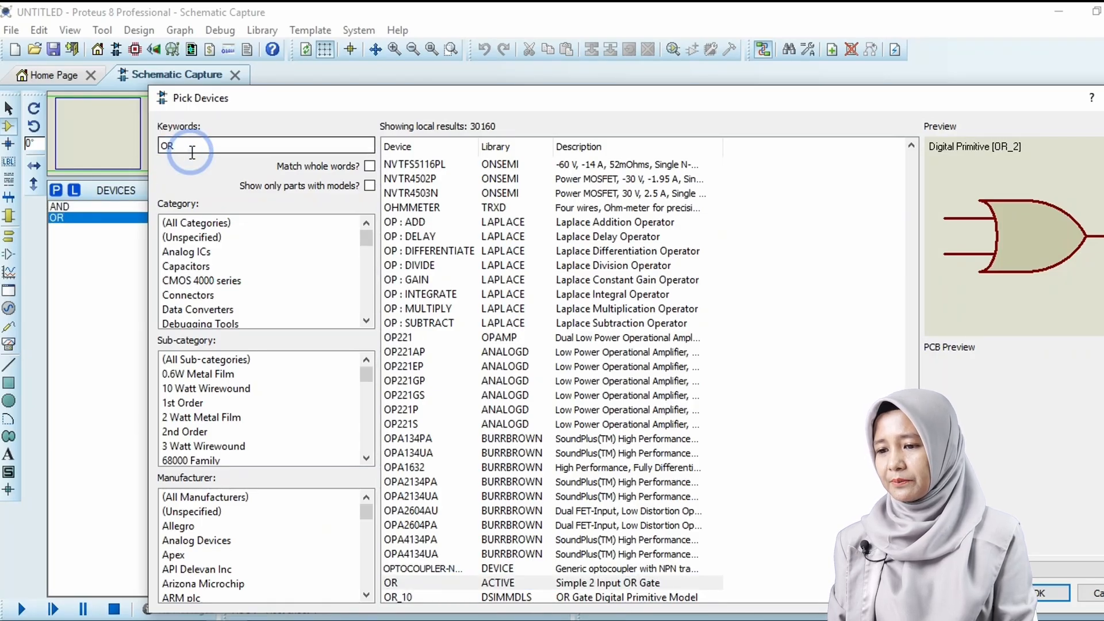
{"action": "key", "text": "BackSpace"}
{"action": "type", "text": "NOT"}
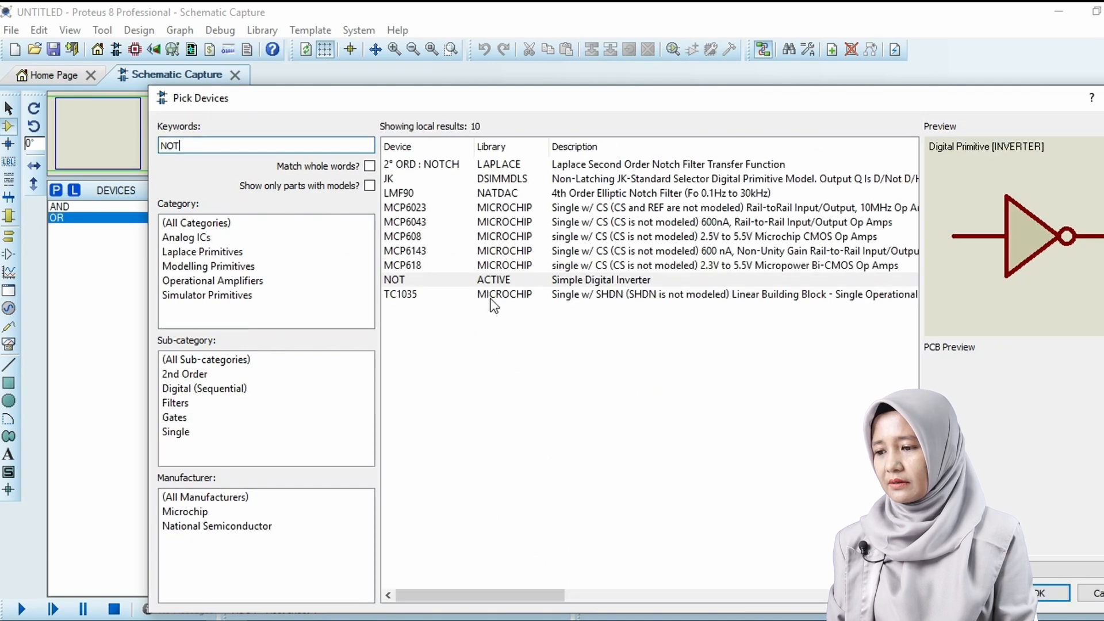
{"action": "double_click", "coordinate": [470, 281]}
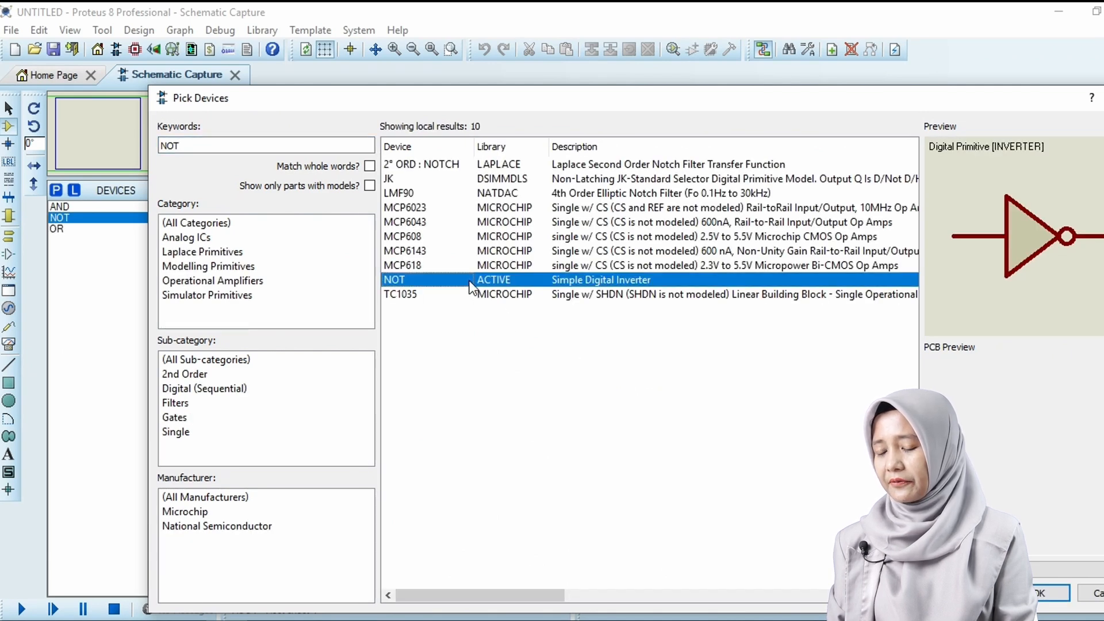
{"action": "left_click", "coordinate": [203, 143]}
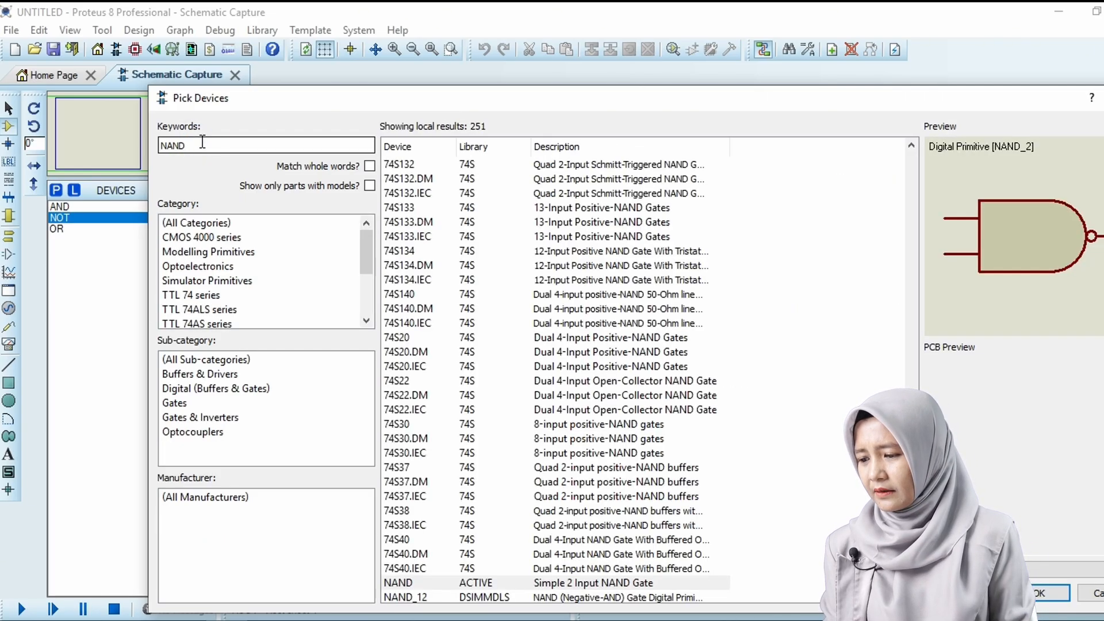
{"action": "double_click", "coordinate": [469, 584]}
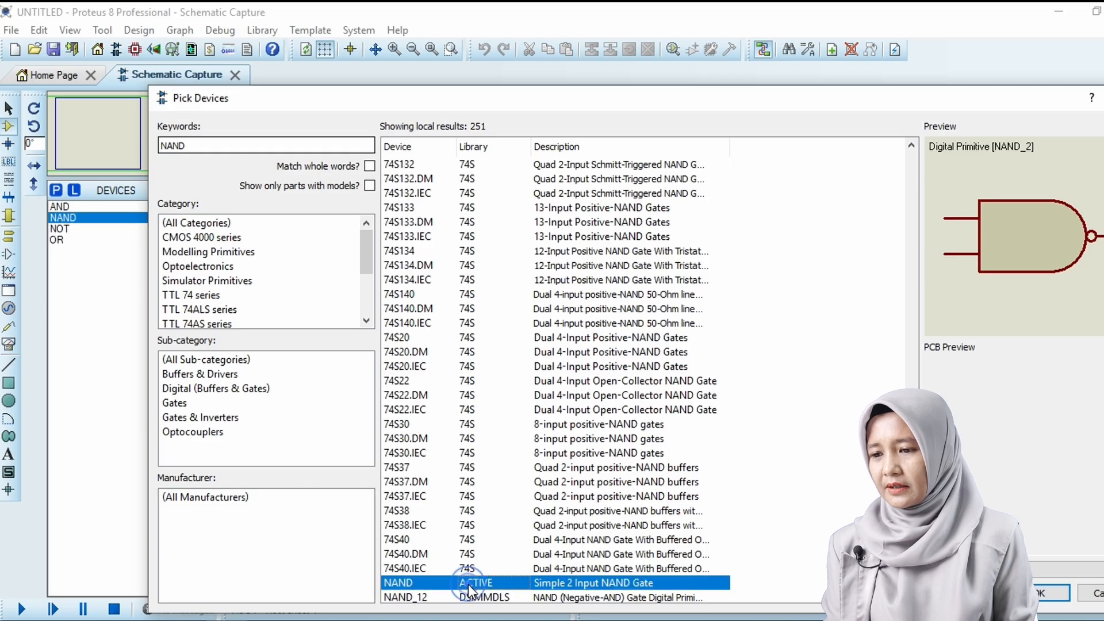
Search the library for NOR and add the simple two-input NOR gate from ACTIVE to the device list
{"action": "left_click", "coordinate": [199, 149]}
{"action": "key", "text": "BackSpace"}
{"action": "key", "text": "BackSpace"}
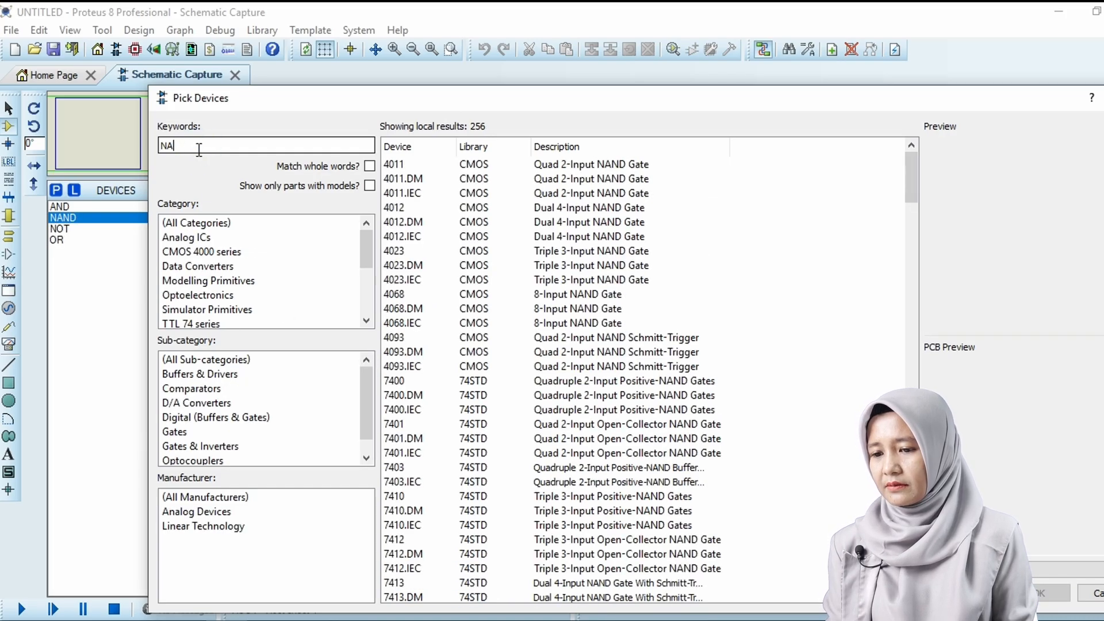
{"action": "key", "text": "BackSpace"}
{"action": "type", "text": "NOR"}
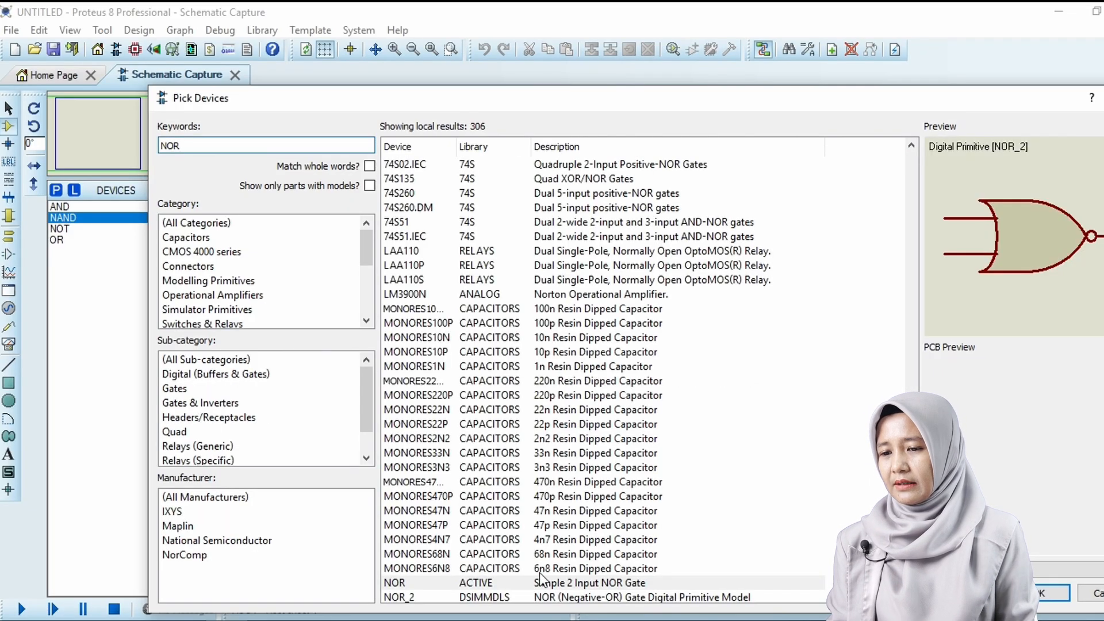
{"action": "double_click", "coordinate": [457, 584]}
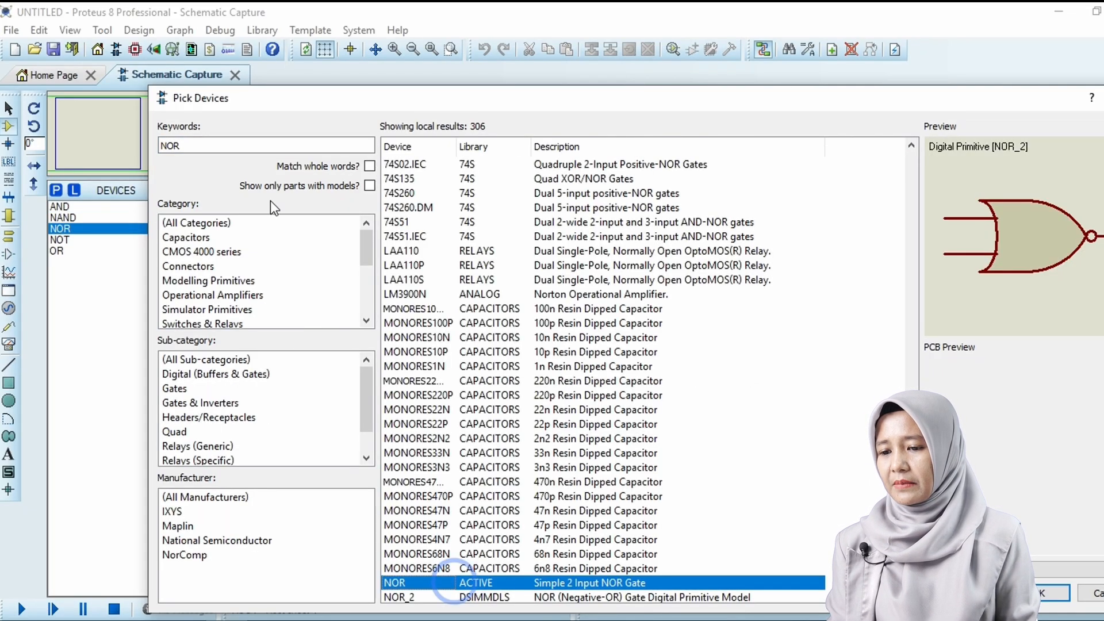
Search the library for XOR and add the simple two-input XOR gate from ACTIVE to the device list
{"action": "double_click", "coordinate": [171, 146]}
{"action": "type", "text": "or"}
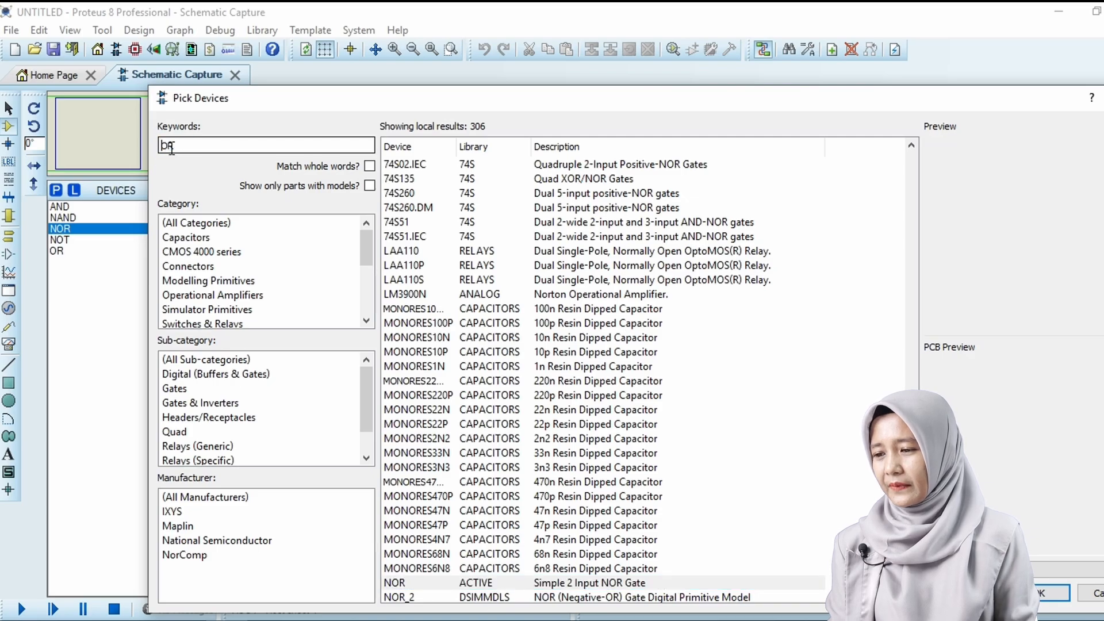
{"action": "type", "text": "X"}
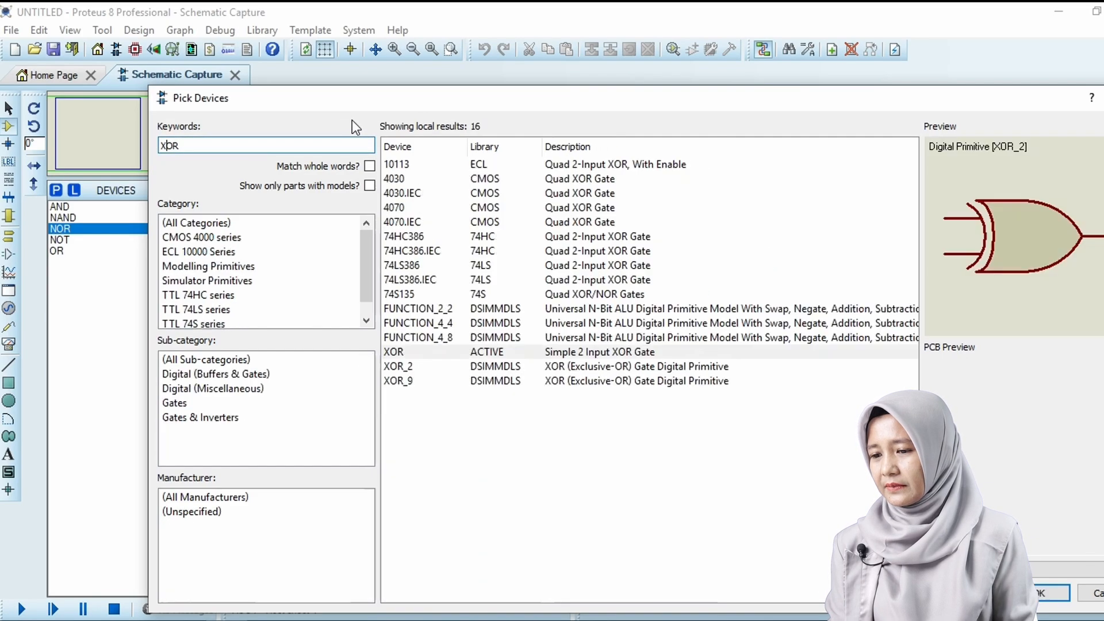
{"action": "double_click", "coordinate": [438, 353]}
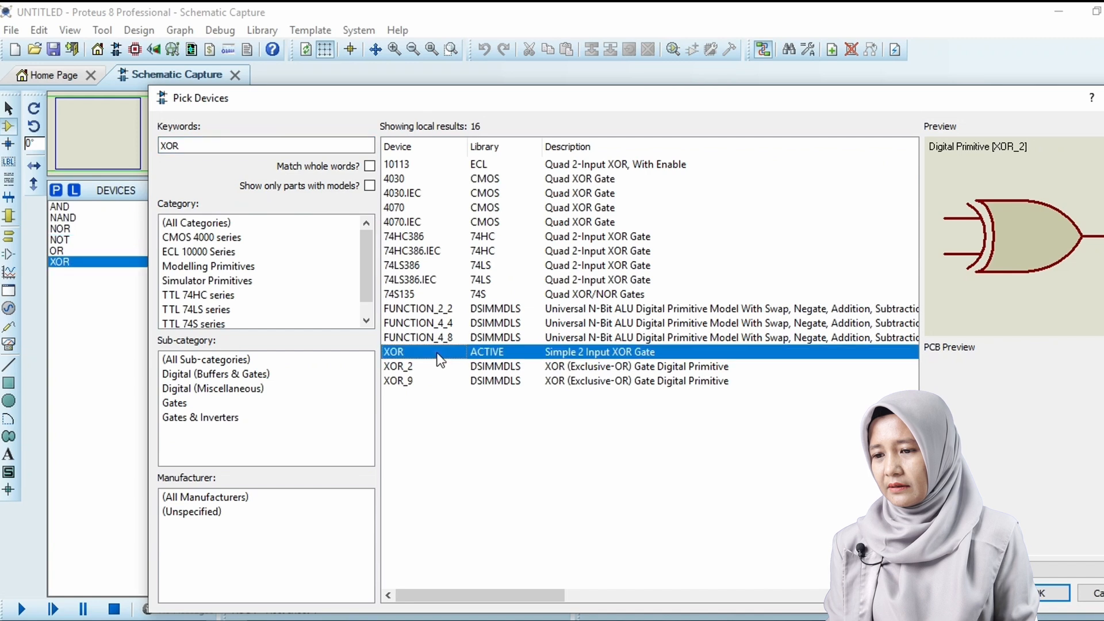
Search the library for LED and add the animated LED-YELLOW model to the device list
{"action": "left_click", "coordinate": [214, 148]}
{"action": "key", "text": "BackSpace"}
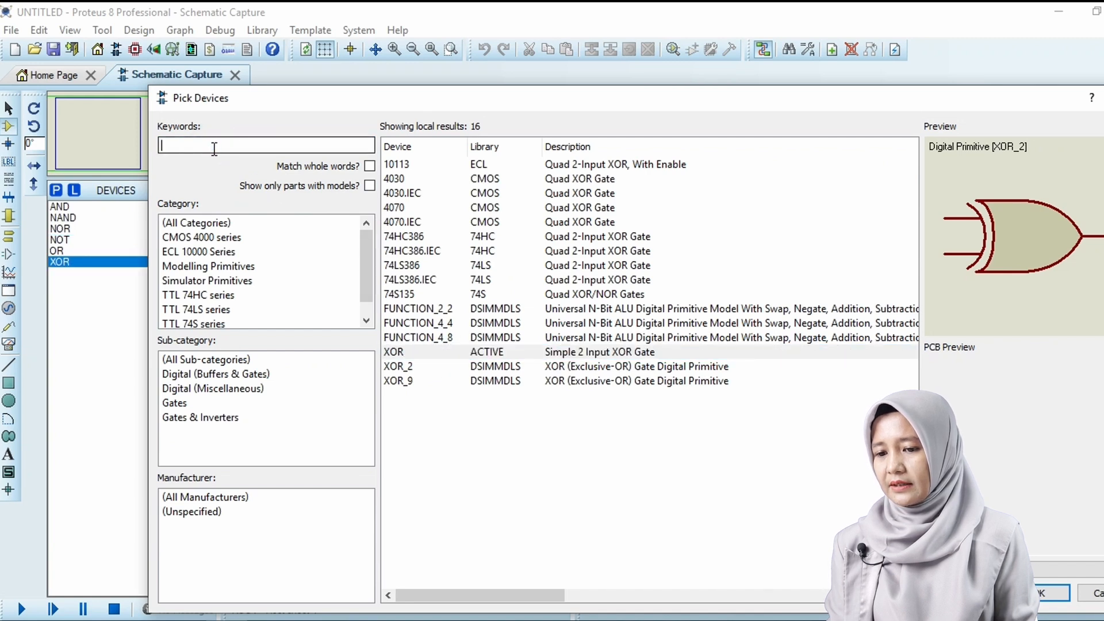
{"action": "type", "text": "LED"}
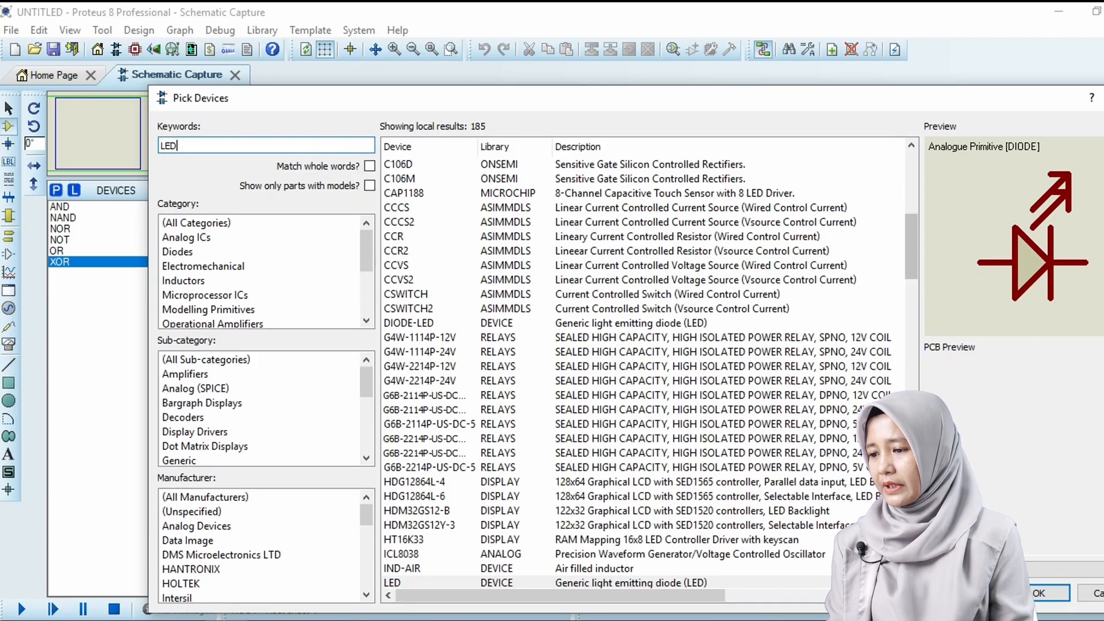
{"action": "left_click", "coordinate": [911, 489]}
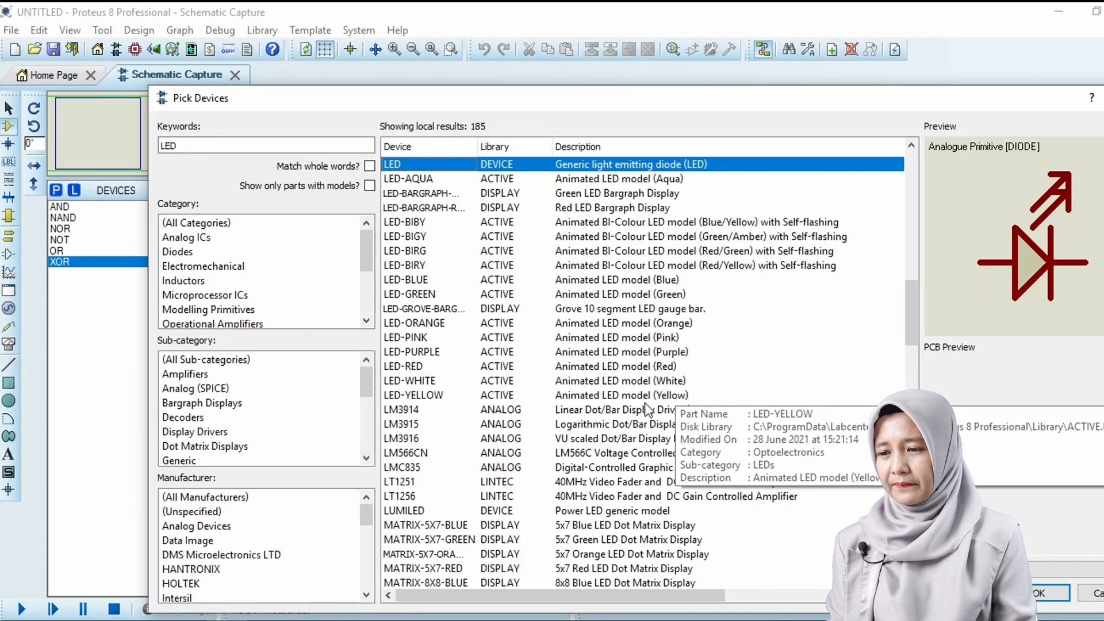
{"action": "double_click", "coordinate": [583, 396]}
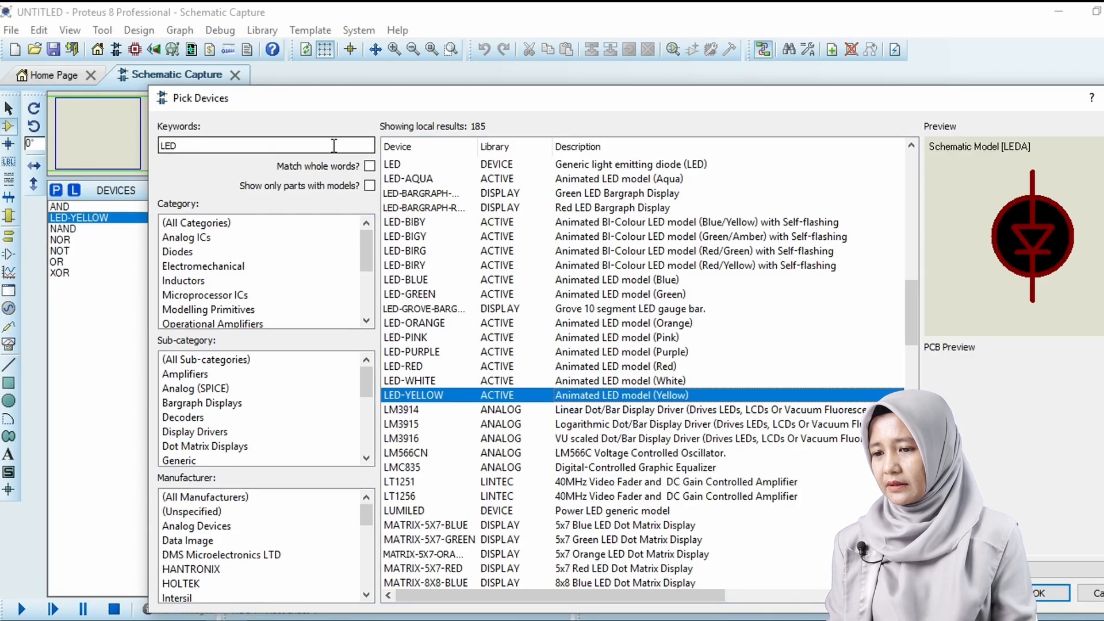
Find the LOGICTOGGLE logic state source, add it to the device list and finish picking devices
{"action": "left_click", "coordinate": [269, 141]}
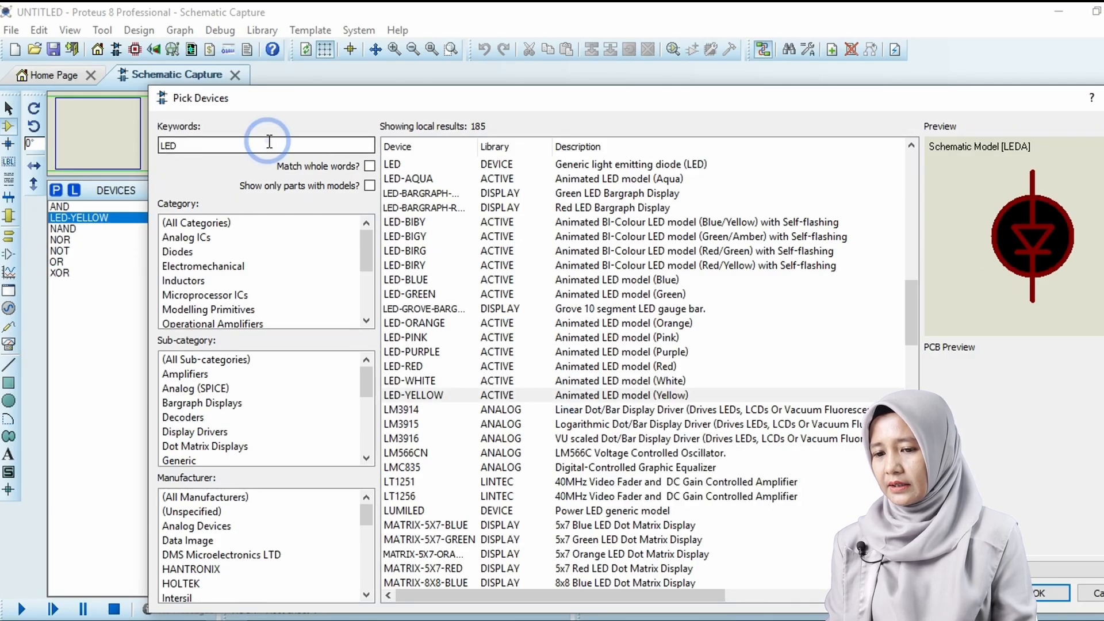
{"action": "key", "text": "BackSpace"}
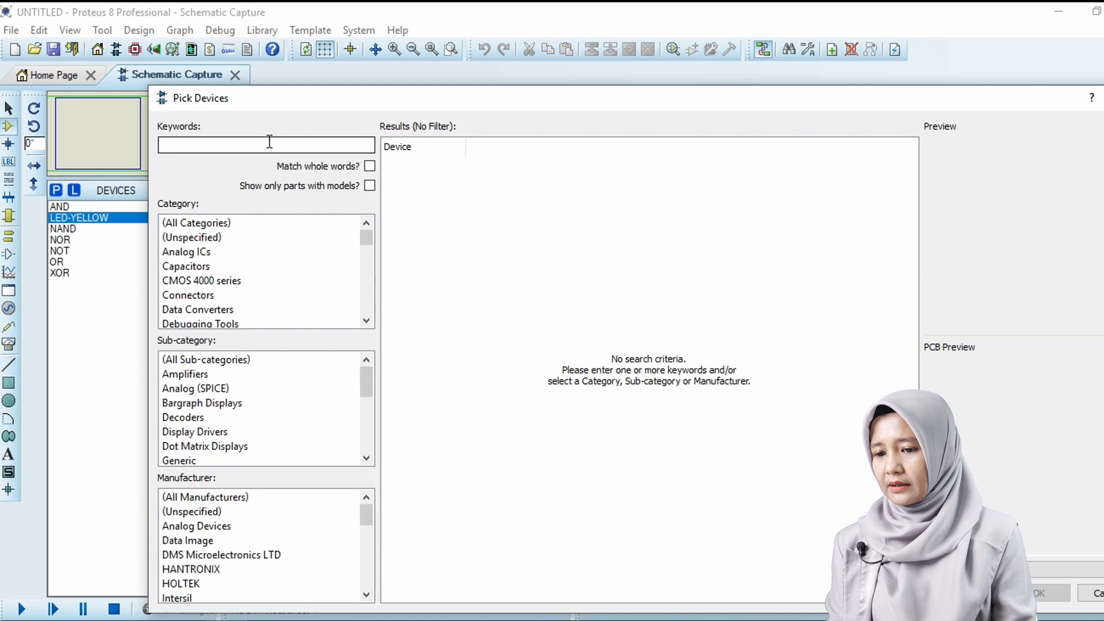
{"action": "type", "text": "LOGICTOGGLE"}
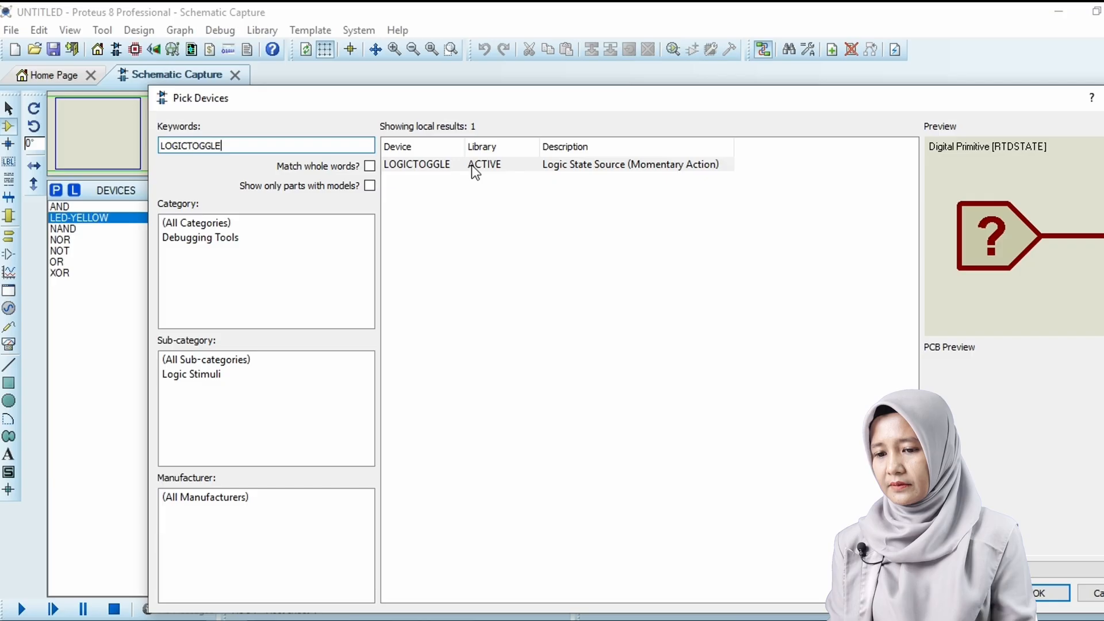
{"action": "left_click", "coordinate": [472, 165]}
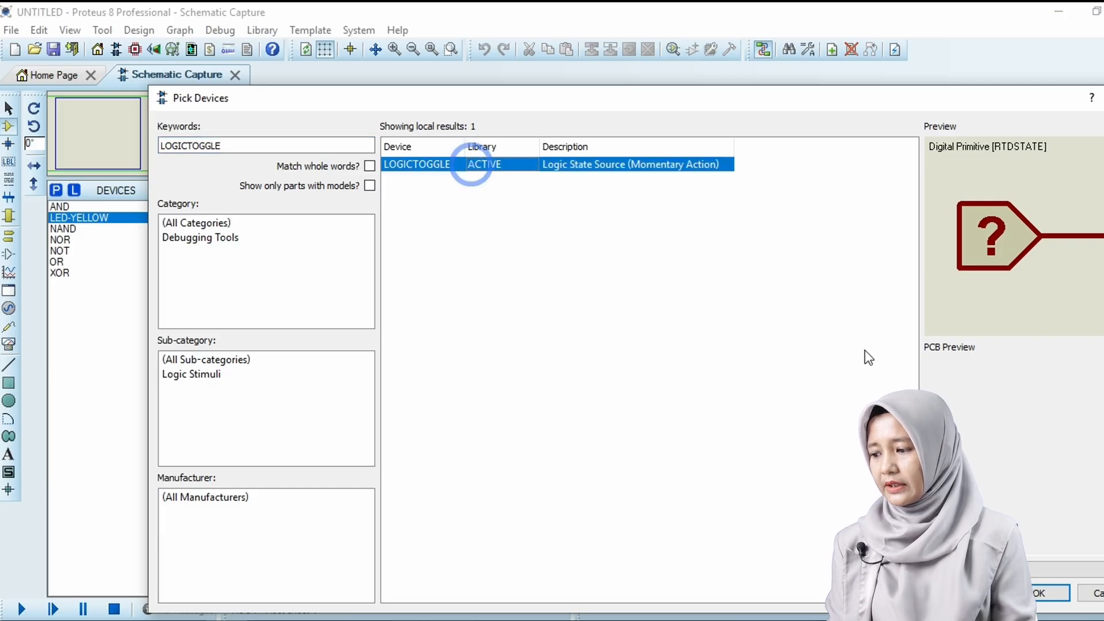
{"action": "left_click", "coordinate": [1048, 593]}
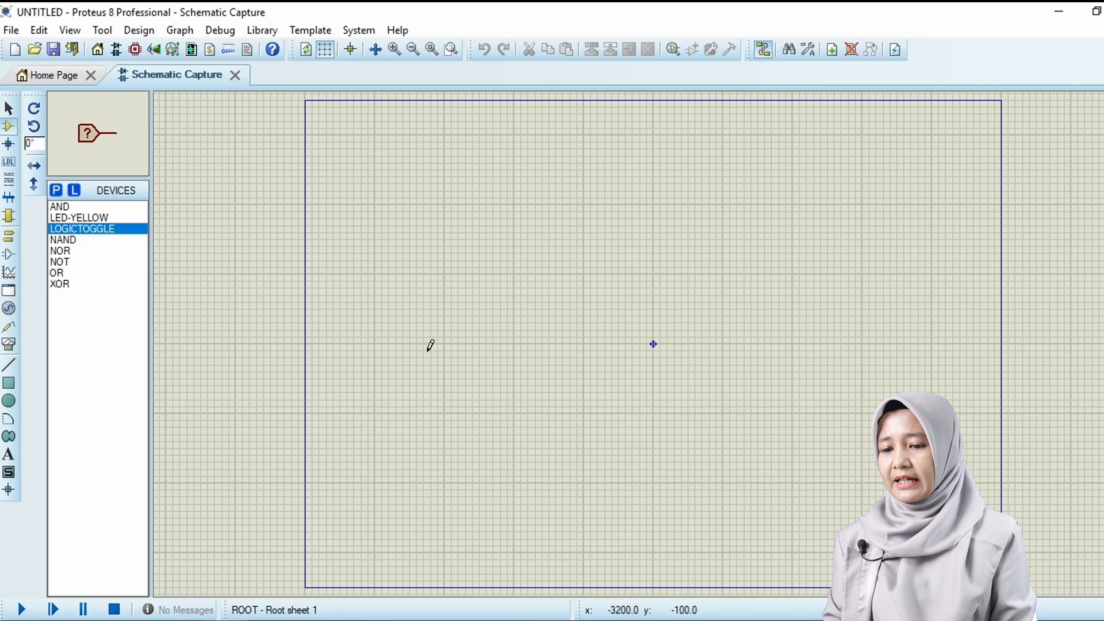
Place an AND gate in the upper-left area of the schematic sheet
{"action": "left_click", "coordinate": [83, 206]}
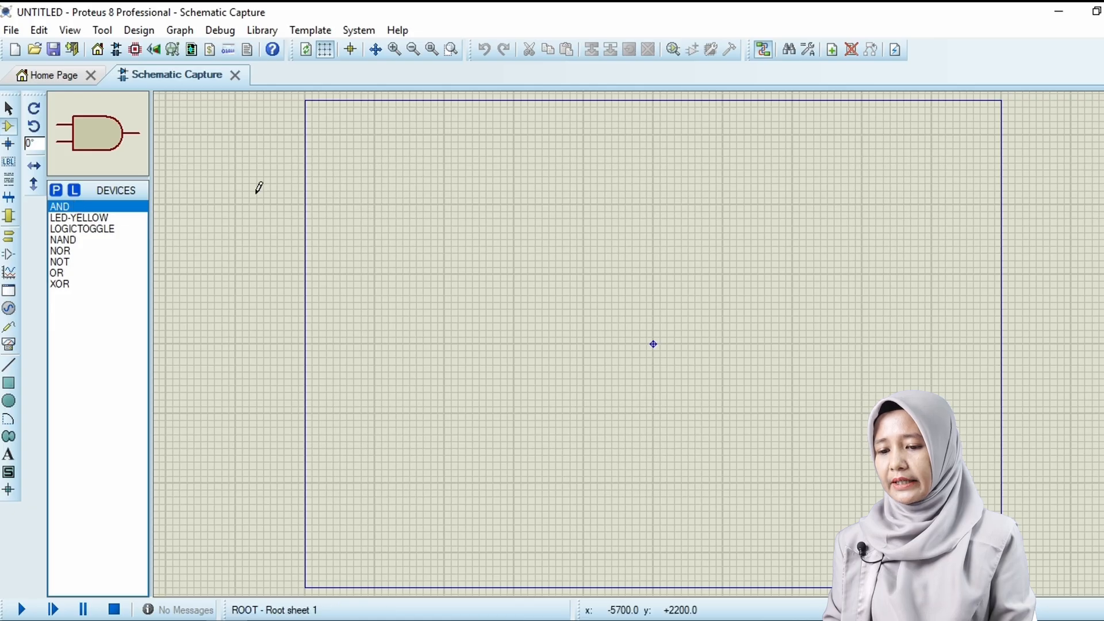
{"action": "left_click", "coordinate": [391, 53]}
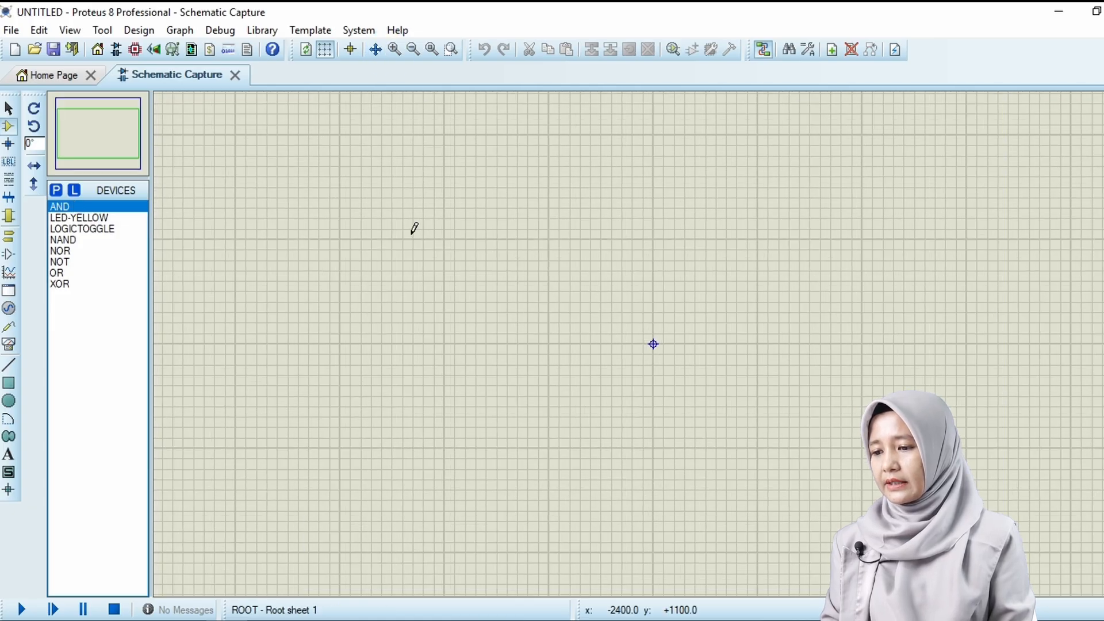
{"action": "left_click", "coordinate": [330, 155]}
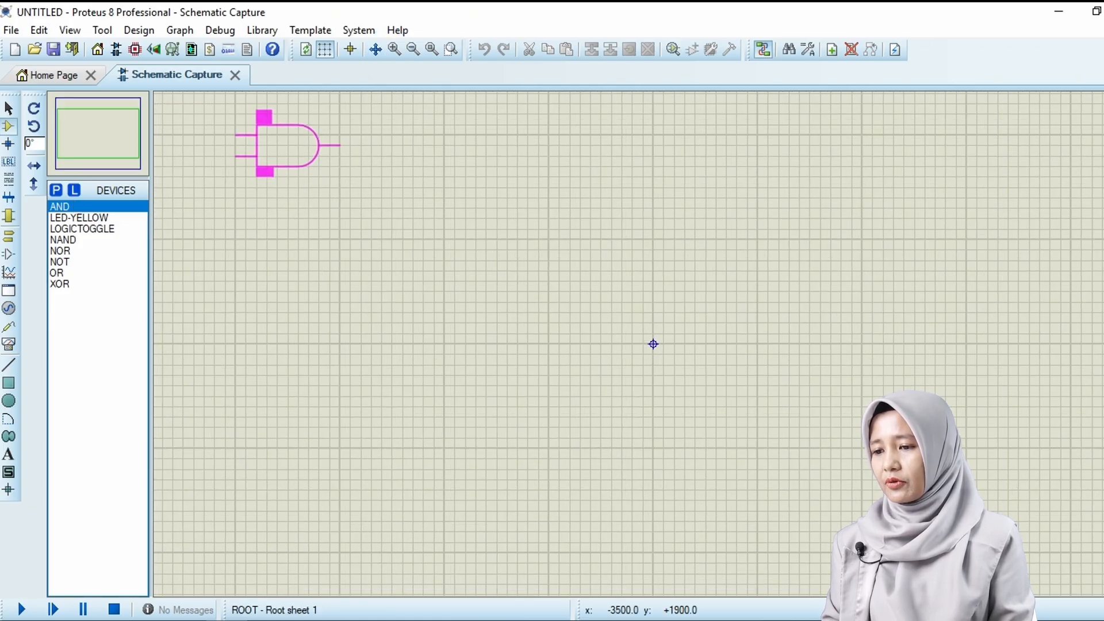
{"action": "left_click", "coordinate": [295, 142]}
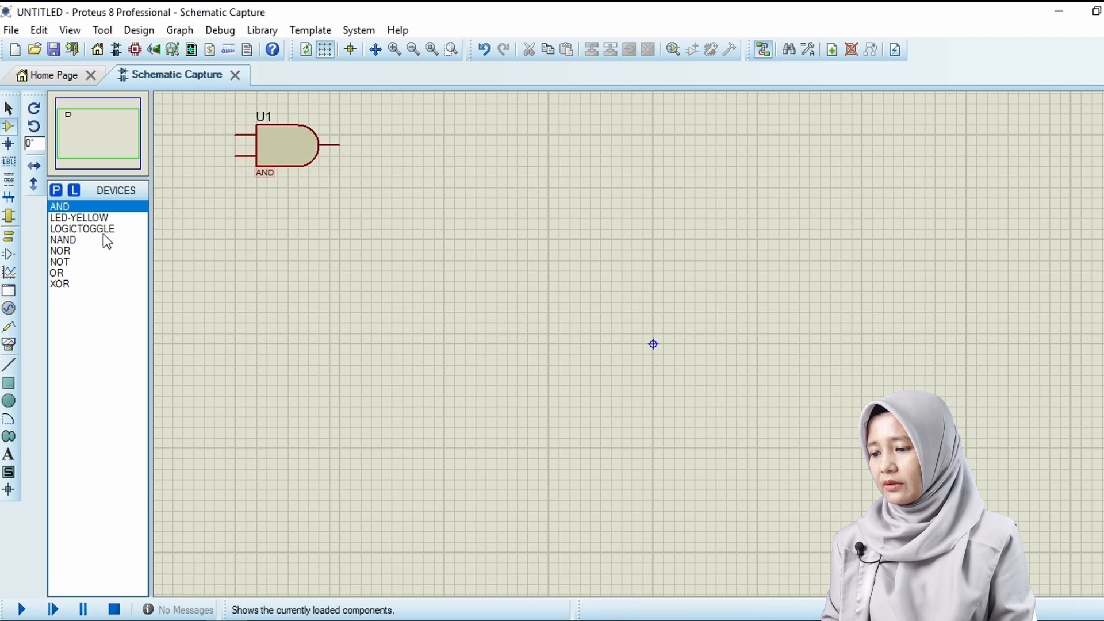
Place a NOT gate diagonally below and right of the AND gate, and a NOR gate directly below the AND gate
{"action": "left_click", "coordinate": [68, 263]}
{"action": "left_click", "coordinate": [403, 218]}
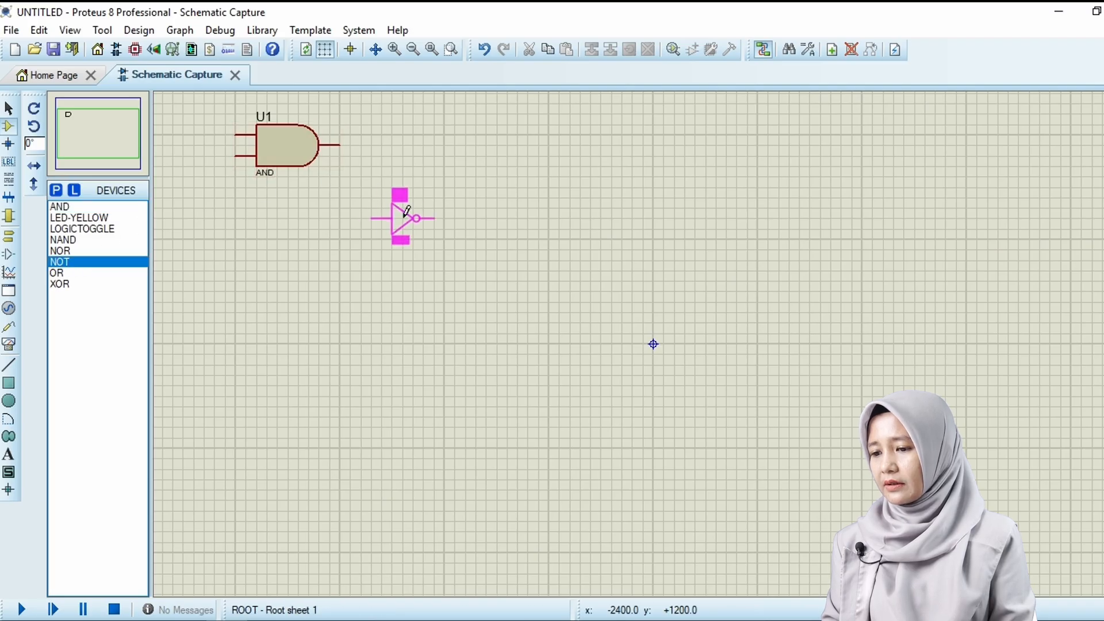
{"action": "left_click", "coordinate": [60, 251]}
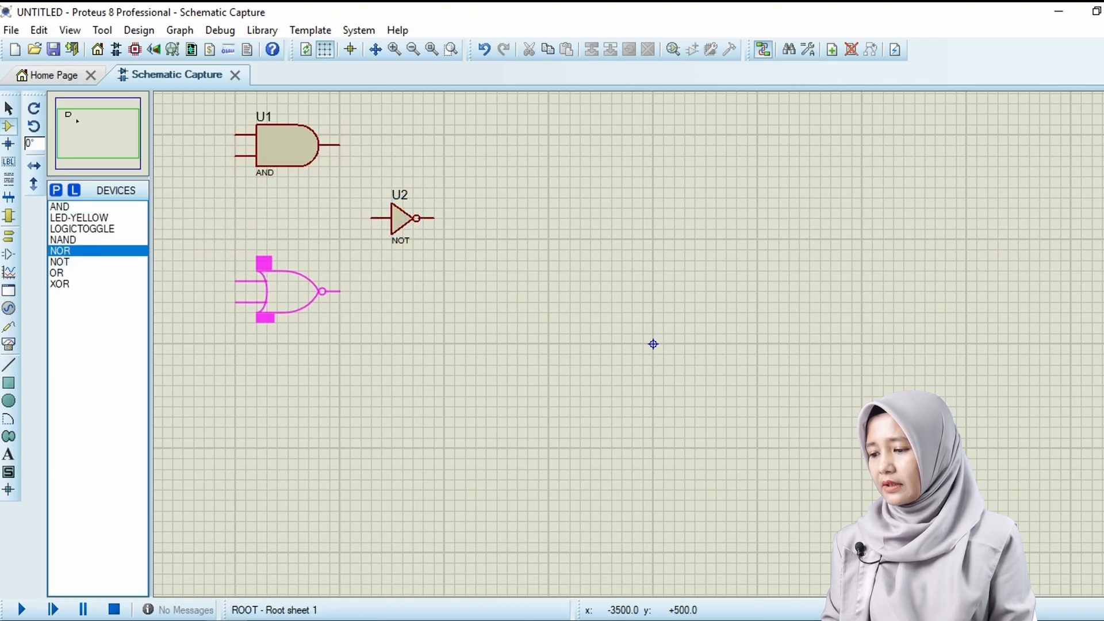
{"action": "left_click", "coordinate": [290, 295]}
Place a NAND gate directly below the NOR gate, and an XOR gate to the right between the NOR and NAND gates
{"action": "left_click", "coordinate": [64, 240]}
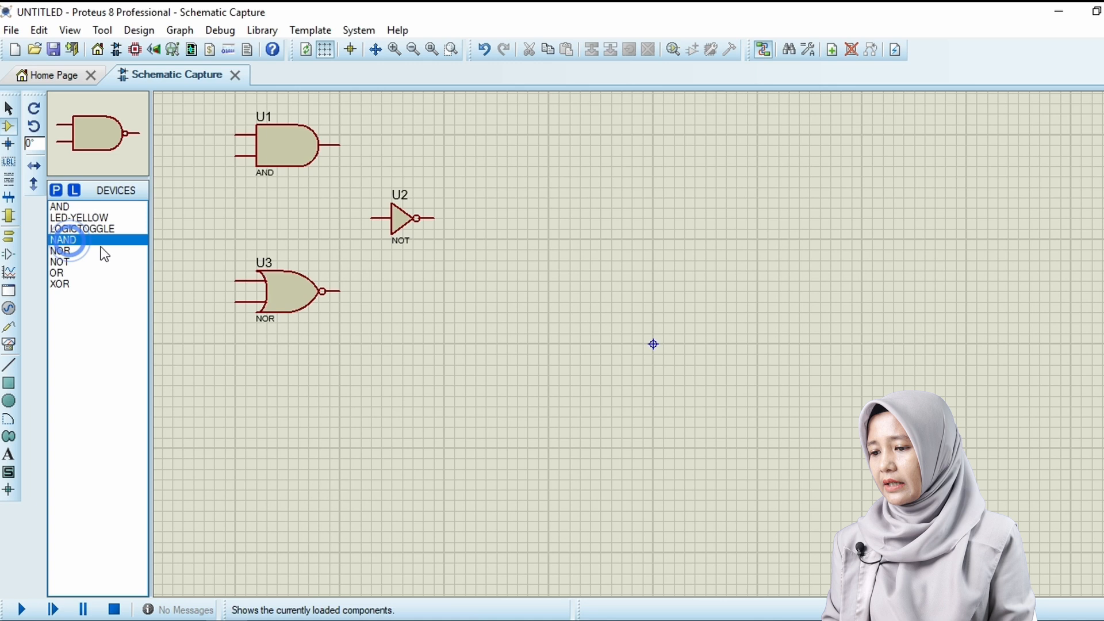
{"action": "left_click", "coordinate": [279, 397]}
{"action": "left_click", "coordinate": [61, 284]}
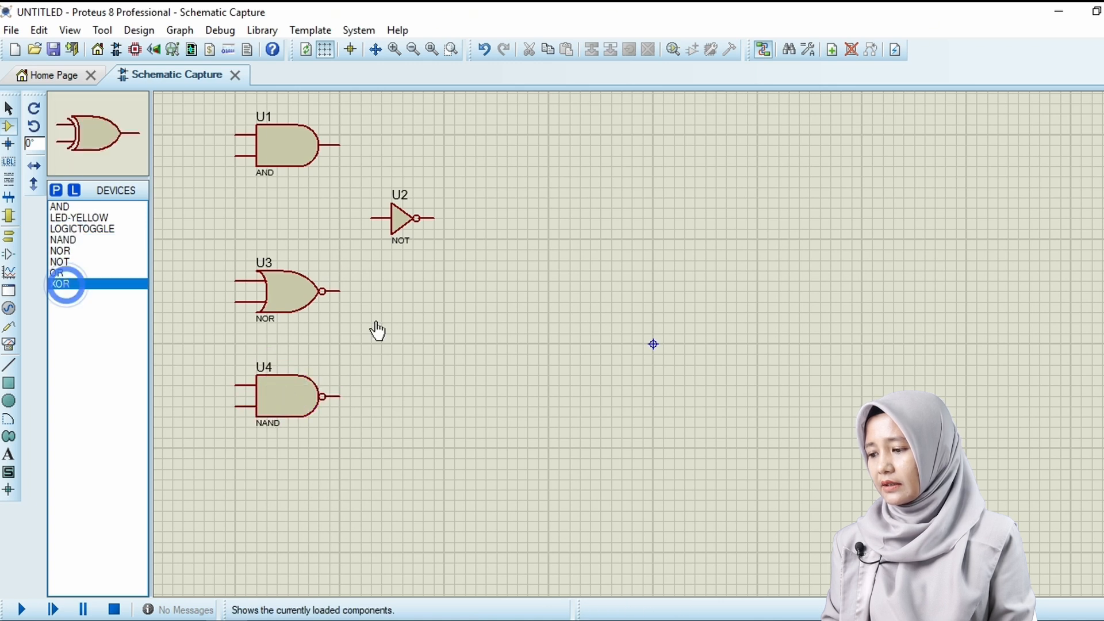
{"action": "left_click", "coordinate": [483, 344]}
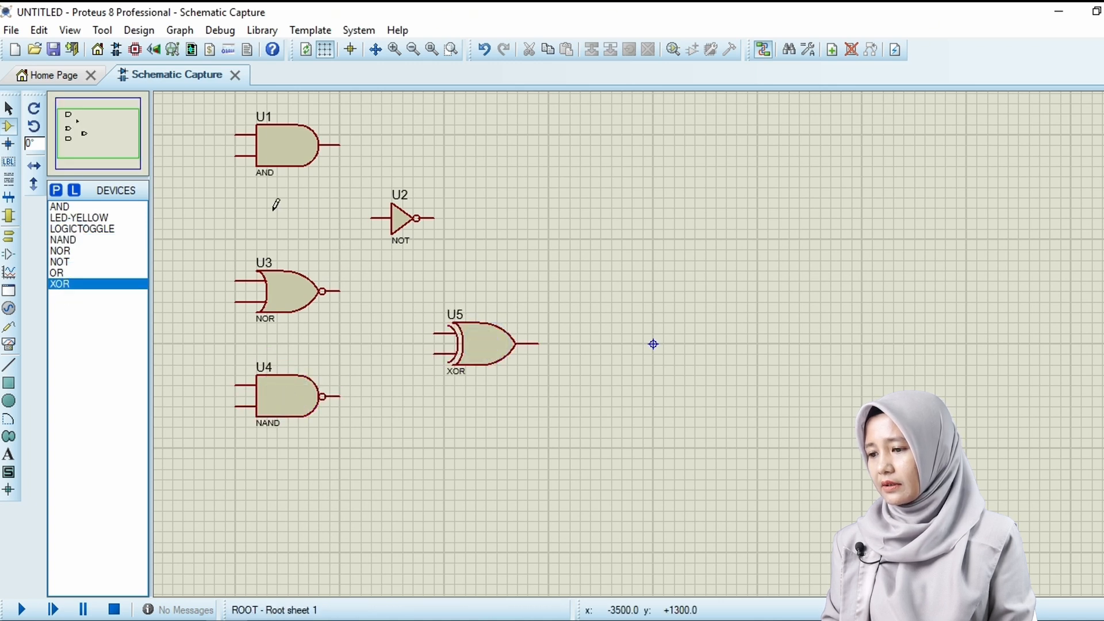
Place a second NOR gate at the upper middle of the sheet and a second AND gate just below it
{"action": "left_click", "coordinate": [62, 251]}
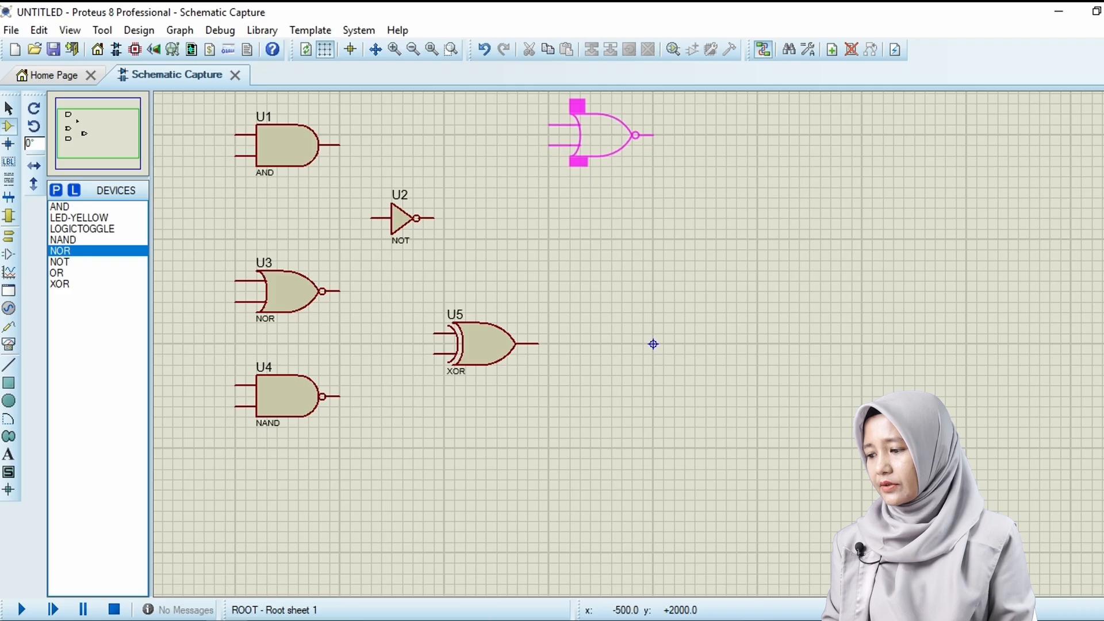
{"action": "left_click", "coordinate": [599, 138]}
{"action": "left_click", "coordinate": [59, 207]}
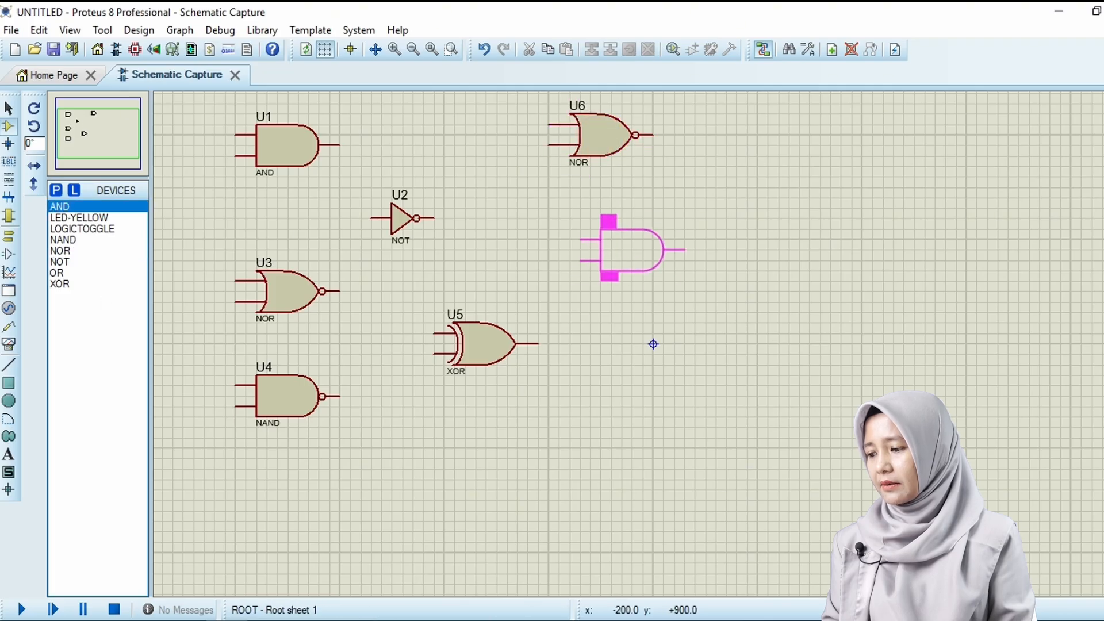
{"action": "left_click", "coordinate": [574, 240]}
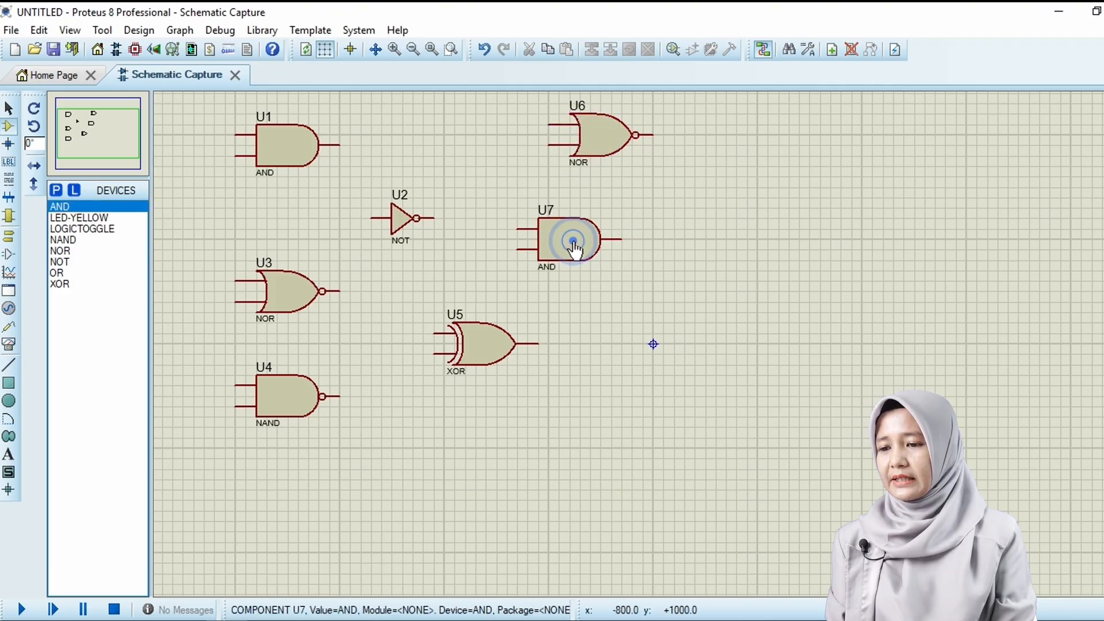
Wire the first AND gate's output to the NOT gate's input, and the NOT output to the second NOR gate's upper input
{"action": "left_click", "coordinate": [340, 145]}
{"action": "left_click", "coordinate": [373, 218]}
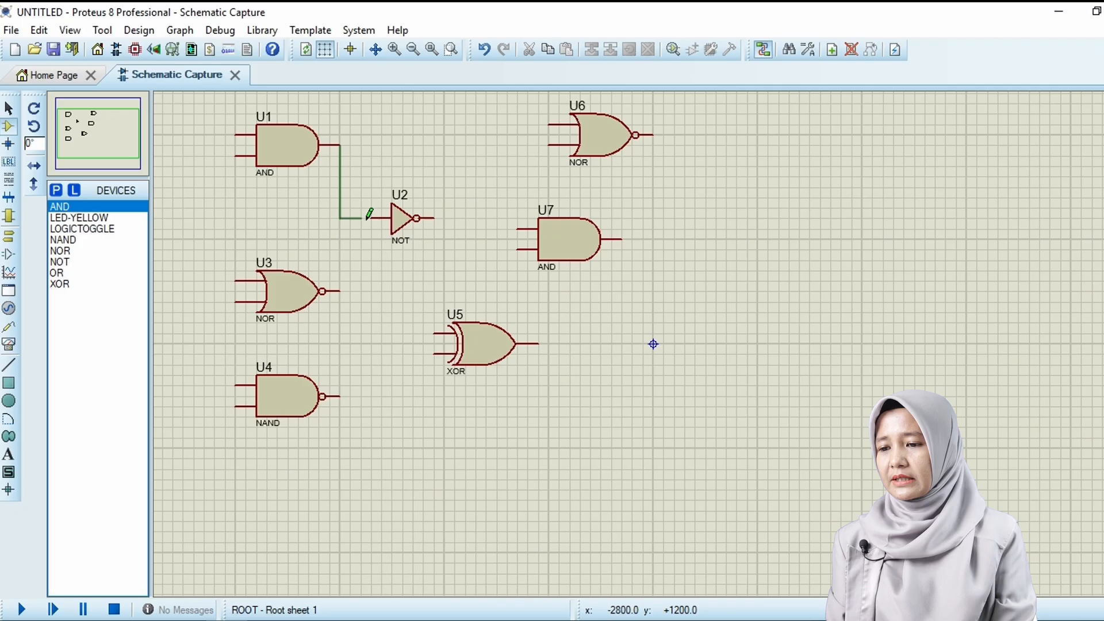
{"action": "left_click", "coordinate": [435, 218]}
{"action": "left_click", "coordinate": [548, 124]}
Tie the second AND gate's two inputs together and wire their junction to the second NOR gate's lower input
{"action": "left_click", "coordinate": [548, 145]}
{"action": "left_click", "coordinate": [518, 229]}
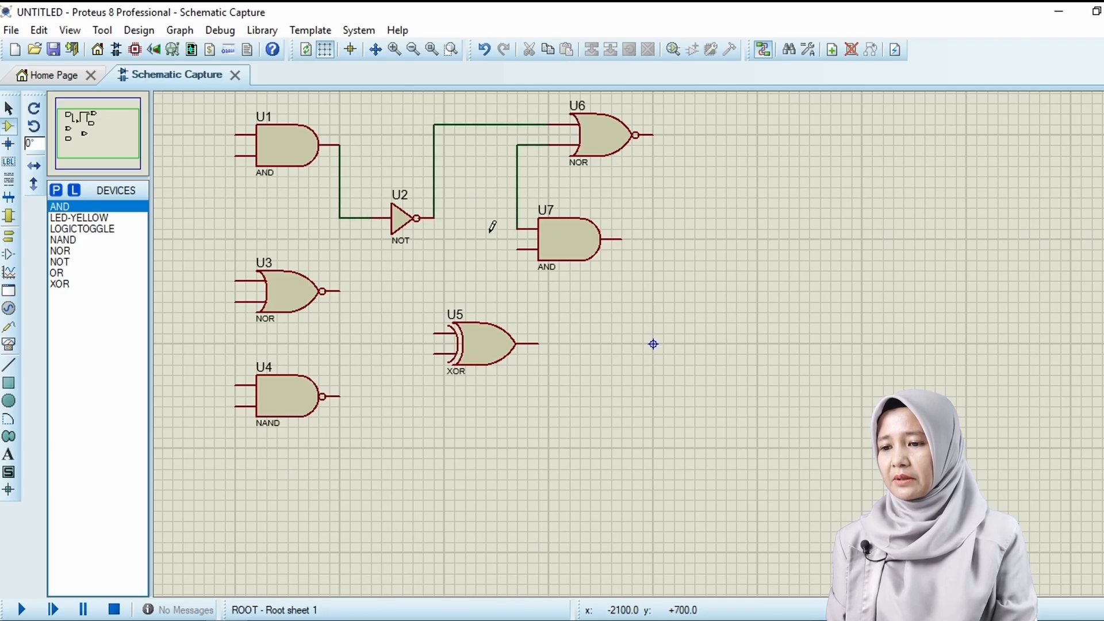
{"action": "key", "text": "ctrl+z"}
{"action": "left_click", "coordinate": [517, 230]}
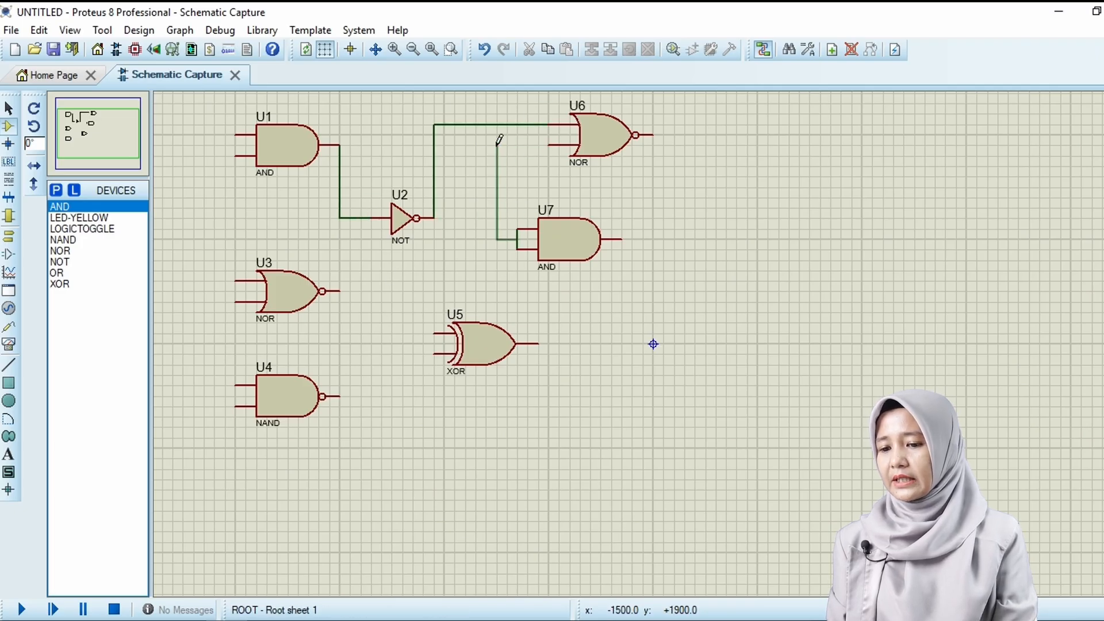
{"action": "left_click", "coordinate": [550, 145]}
Wire the lower-left NOR gate's output to the XOR gate's upper input and the NAND gate's output to its lower input
{"action": "left_click", "coordinate": [340, 291]}
{"action": "left_click", "coordinate": [449, 333]}
{"action": "left_click", "coordinate": [339, 396]}
{"action": "left_click", "coordinate": [449, 354]}
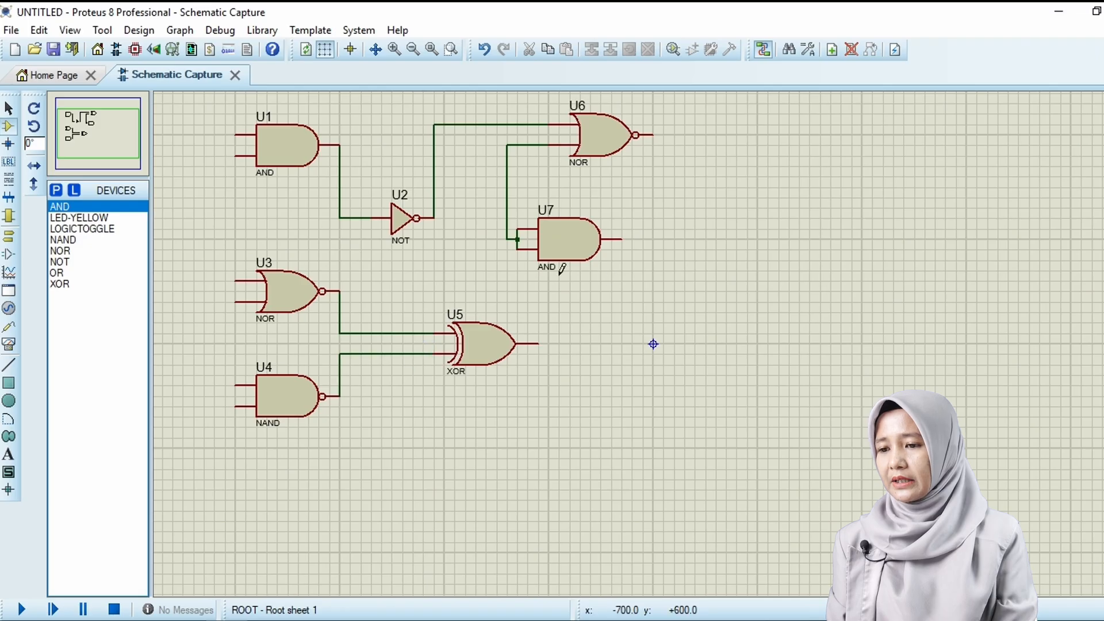
Search the device library for AND 3 INPUT, pick the 4073 three-input AND gate and place it right of the second AND gate
{"action": "left_click", "coordinate": [56, 192]}
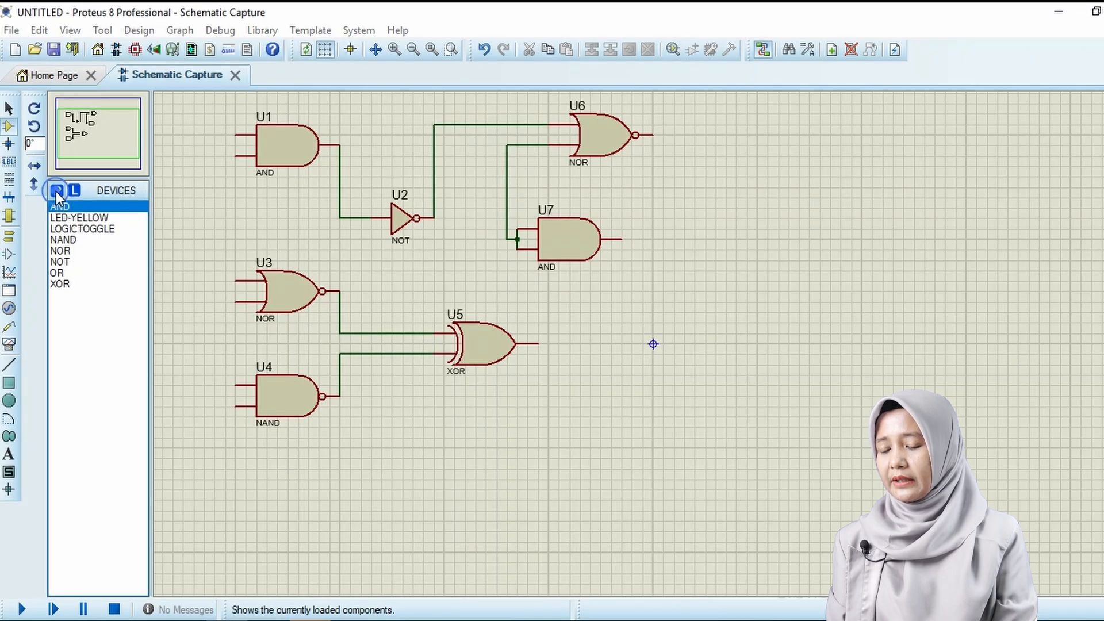
{"action": "type", "text": "AN"}
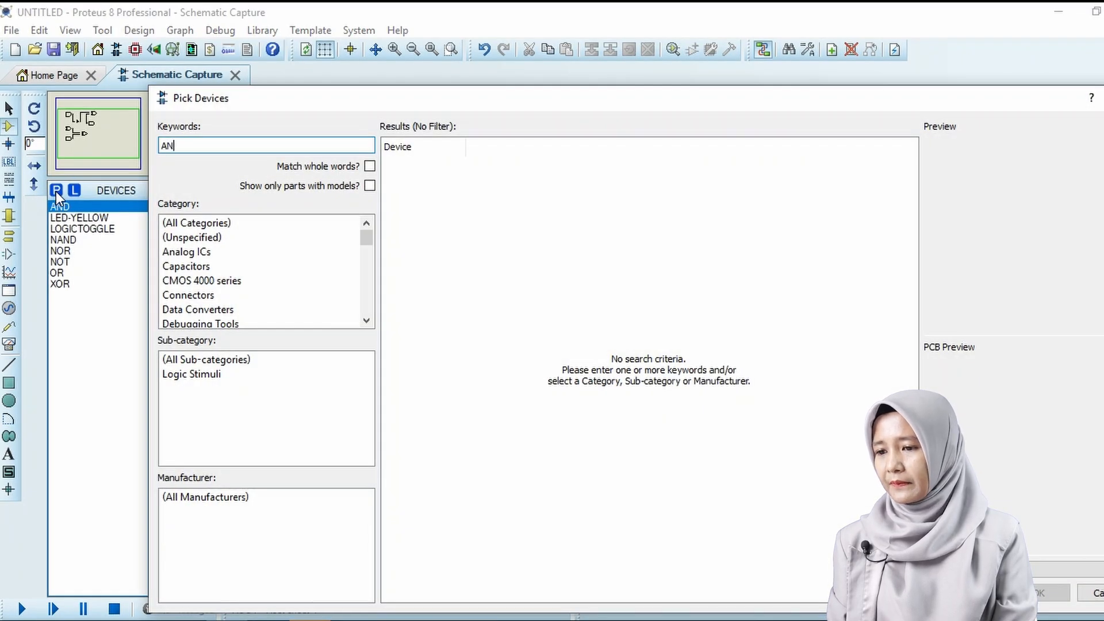
{"action": "type", "text": "D 3 I"}
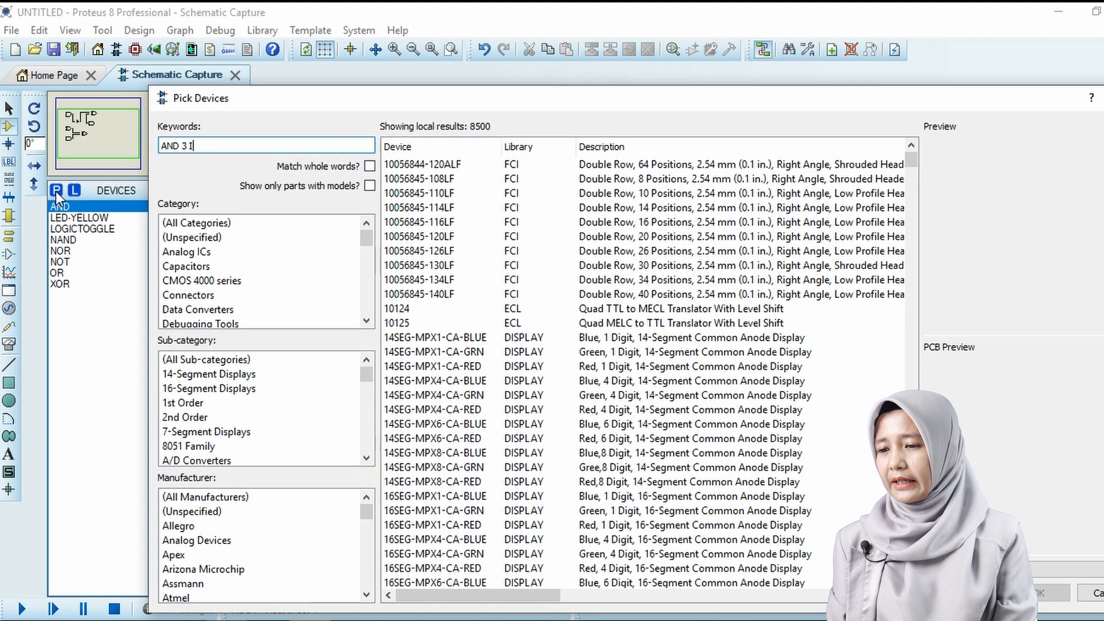
{"action": "type", "text": "NPUT"}
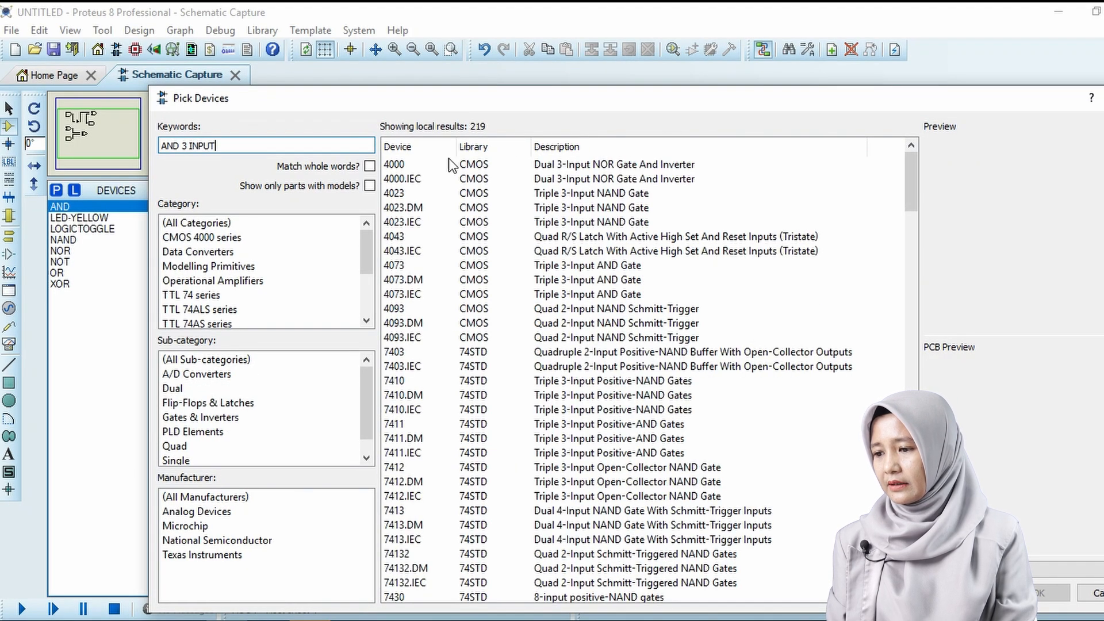
{"action": "left_click", "coordinate": [588, 263]}
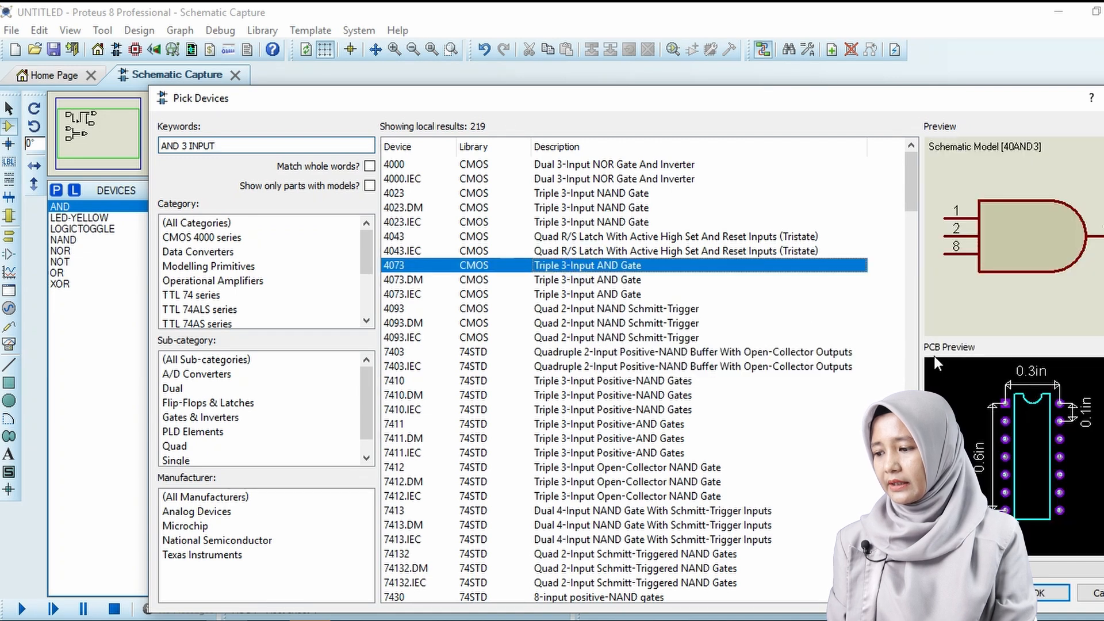
{"action": "left_click", "coordinate": [1042, 597]}
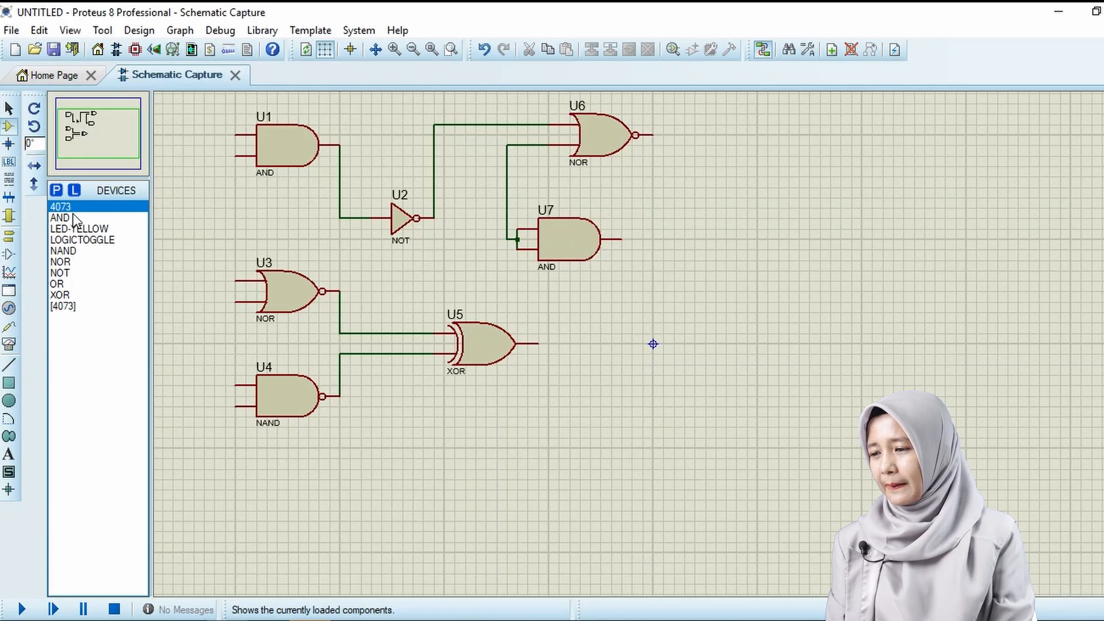
{"action": "left_click", "coordinate": [778, 283]}
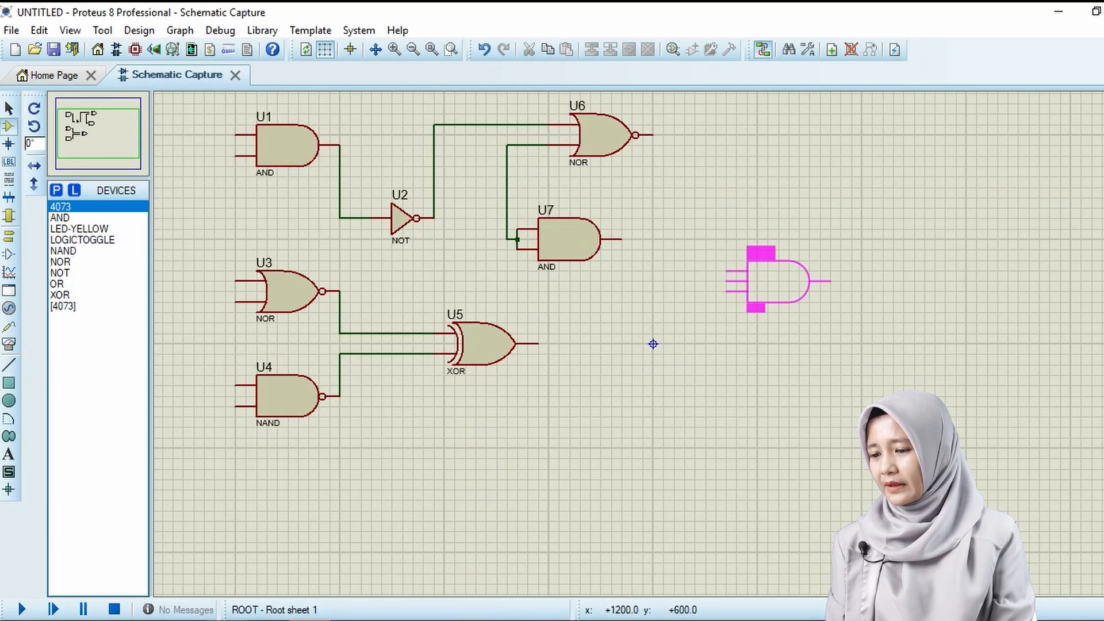
{"action": "left_click", "coordinate": [778, 282]}
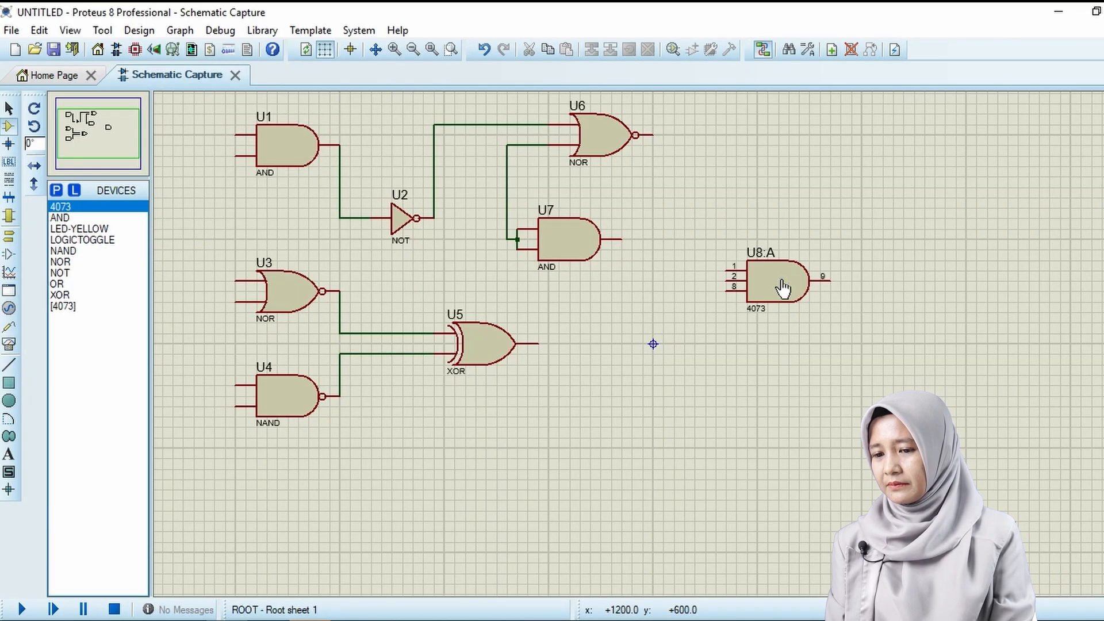
Wire the upper NOR, second AND and XOR outputs to inputs 1, 2 and 8 of the 4073 gate respectively
{"action": "left_click", "coordinate": [653, 133]}
{"action": "left_click", "coordinate": [728, 271]}
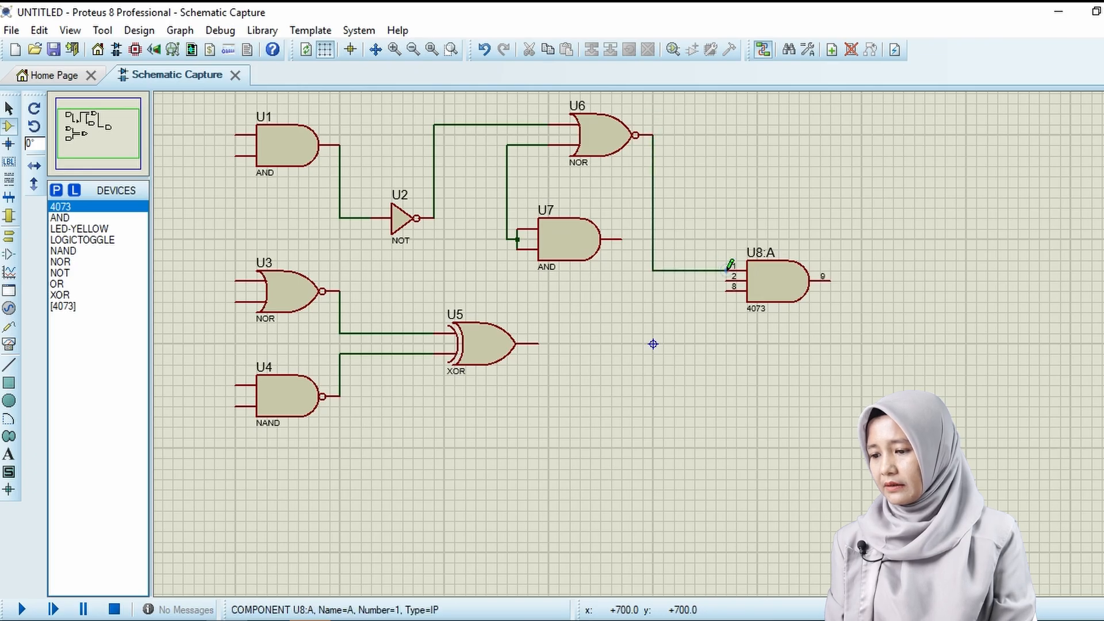
{"action": "left_click", "coordinate": [623, 239]}
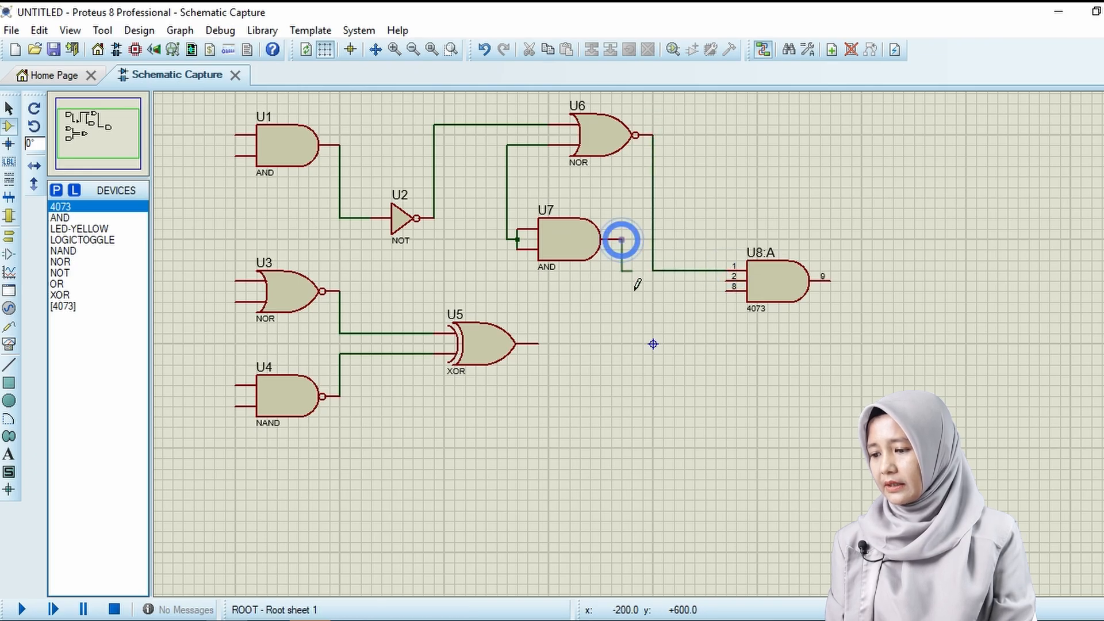
{"action": "left_click", "coordinate": [727, 281]}
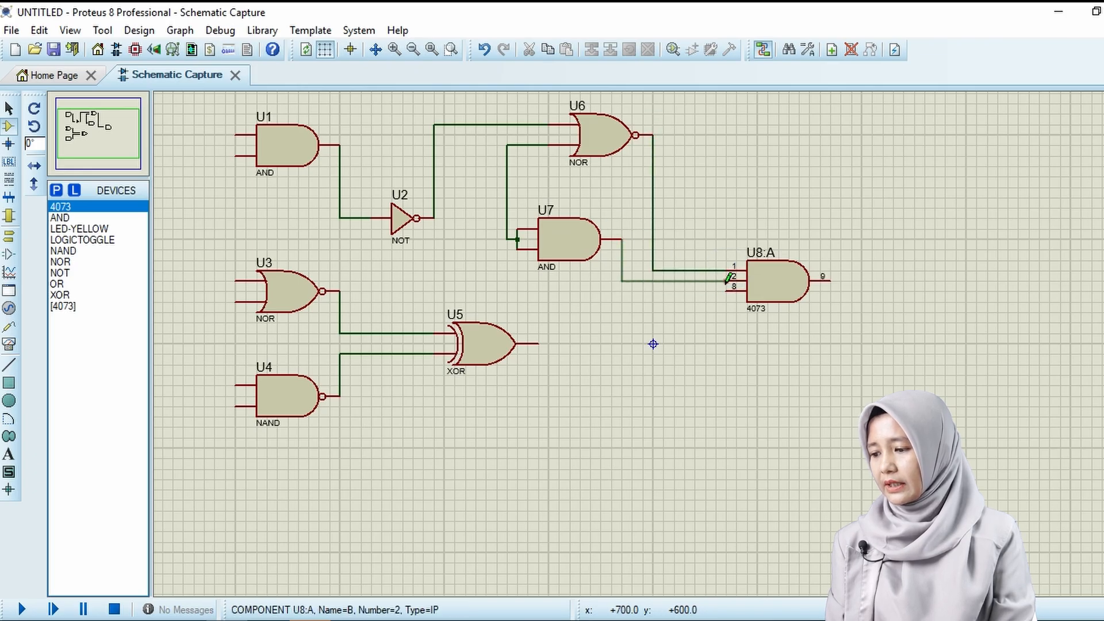
{"action": "left_click", "coordinate": [539, 344]}
{"action": "left_click", "coordinate": [727, 291]}
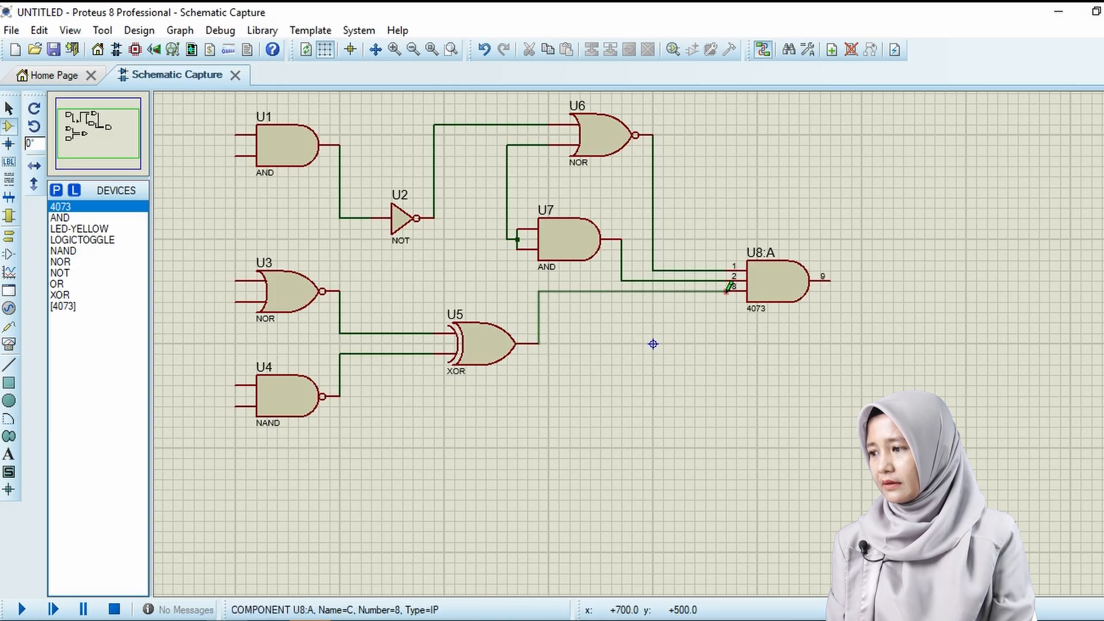
Place a LED-YELLOW below and right of the 4073 gate and wire the gate's output to the LED's upper pin
{"action": "left_click", "coordinate": [94, 230]}
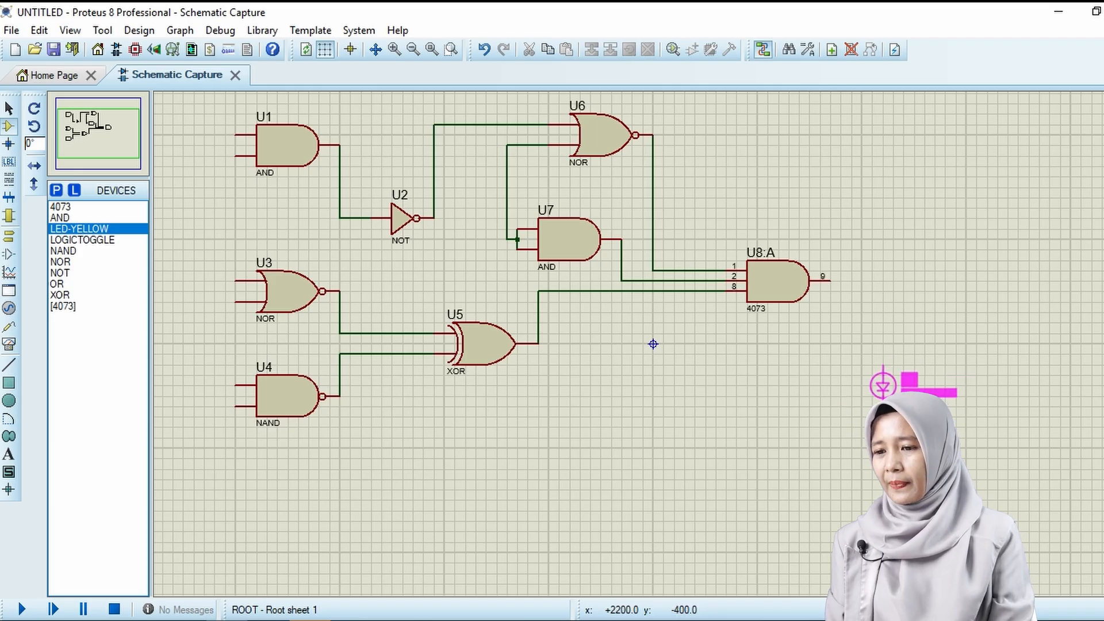
{"action": "left_click", "coordinate": [883, 375]}
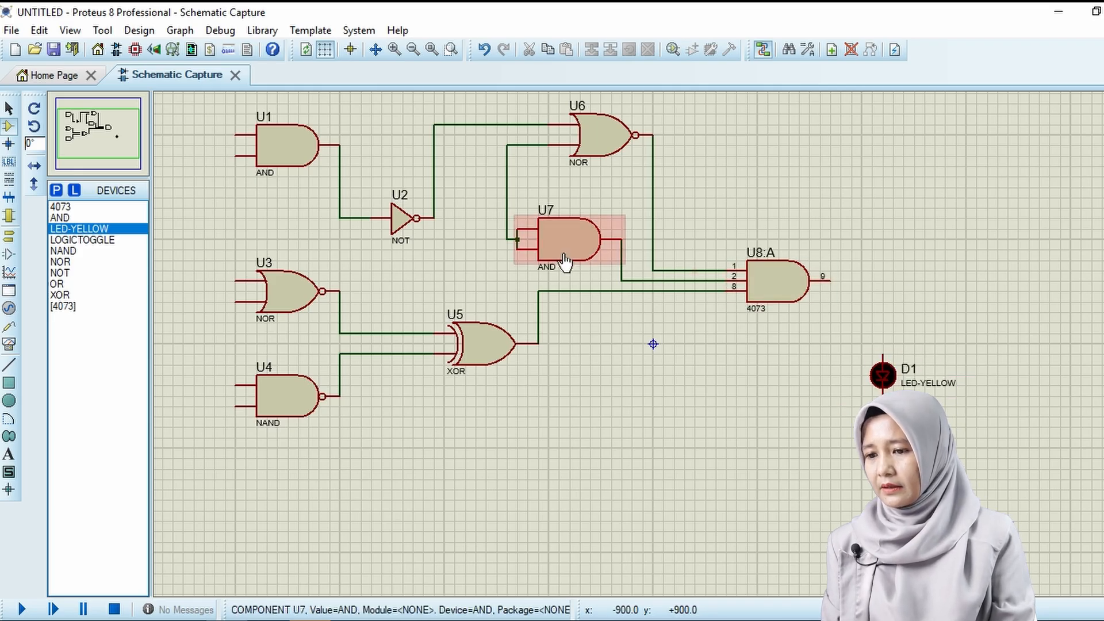
{"action": "left_click", "coordinate": [833, 280]}
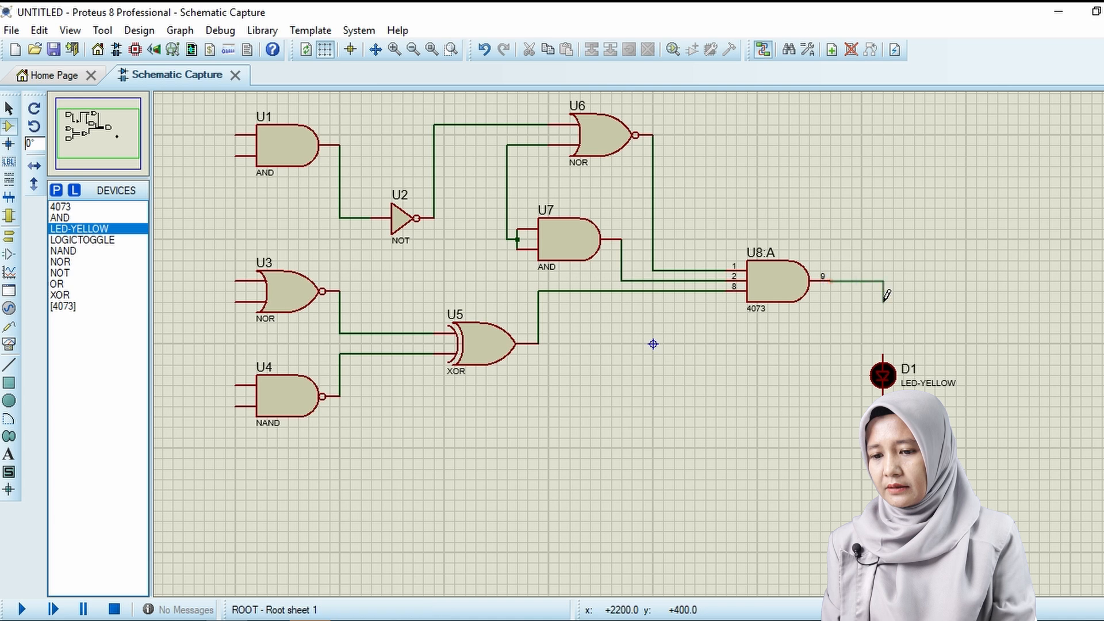
{"action": "left_click", "coordinate": [884, 351]}
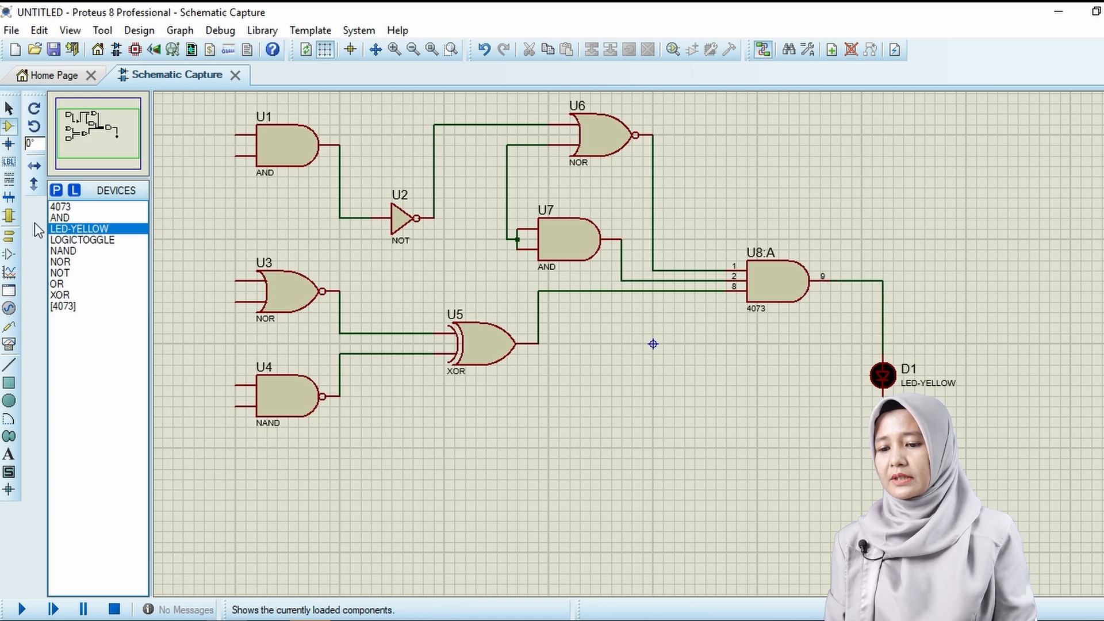
Place a GROUND terminal directly below the yellow LED and wire it to the LED's lower pin
{"action": "left_click", "coordinate": [9, 237]}
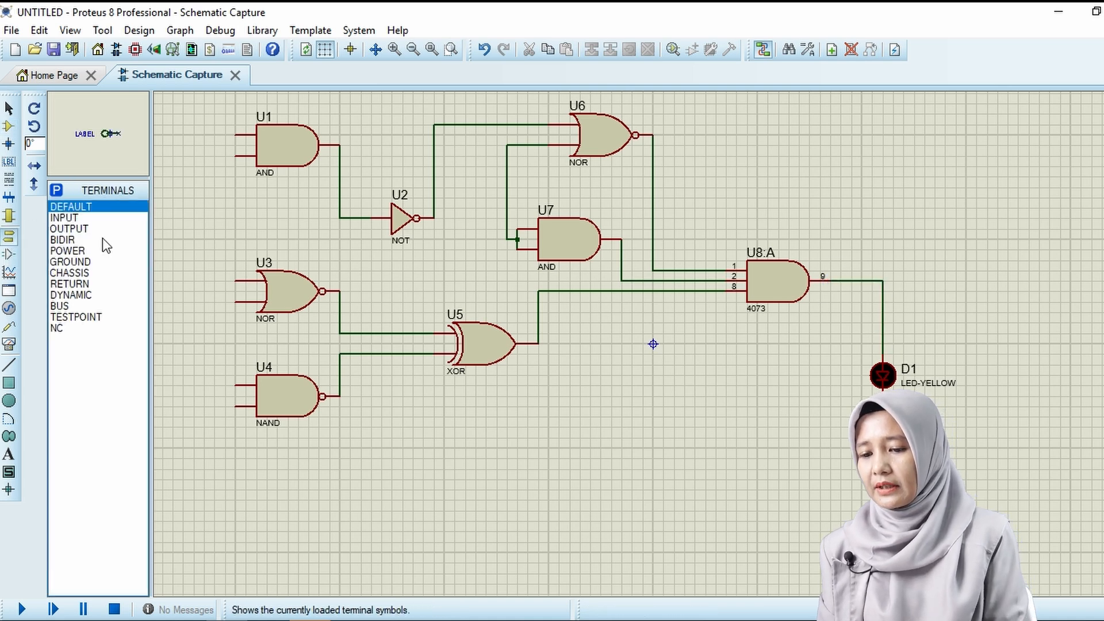
{"action": "left_click", "coordinate": [75, 263]}
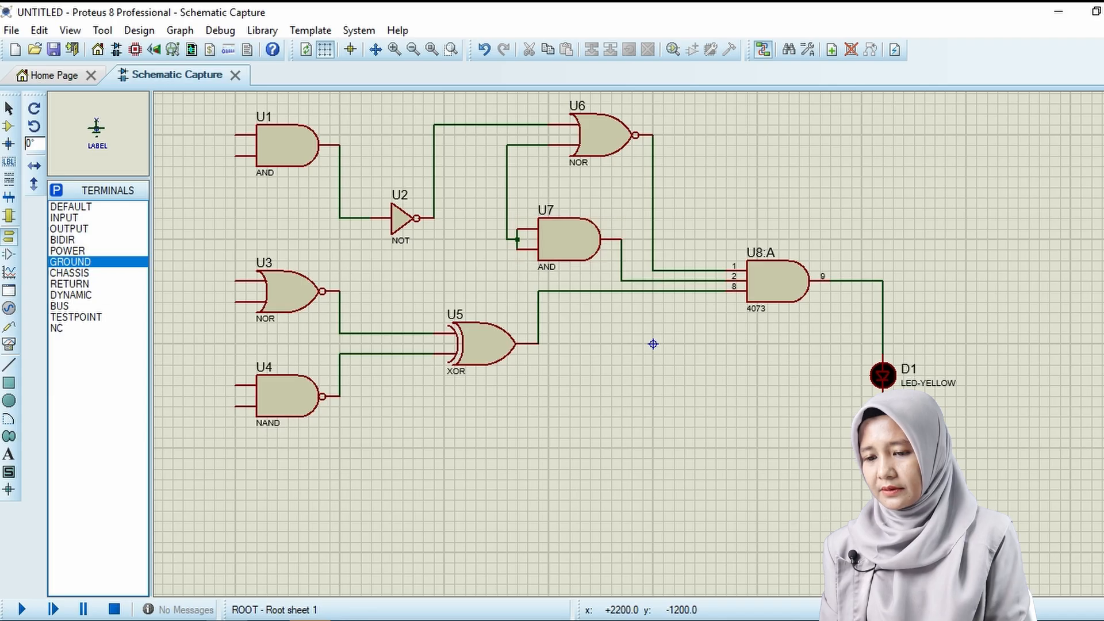
{"action": "left_click", "coordinate": [883, 470]}
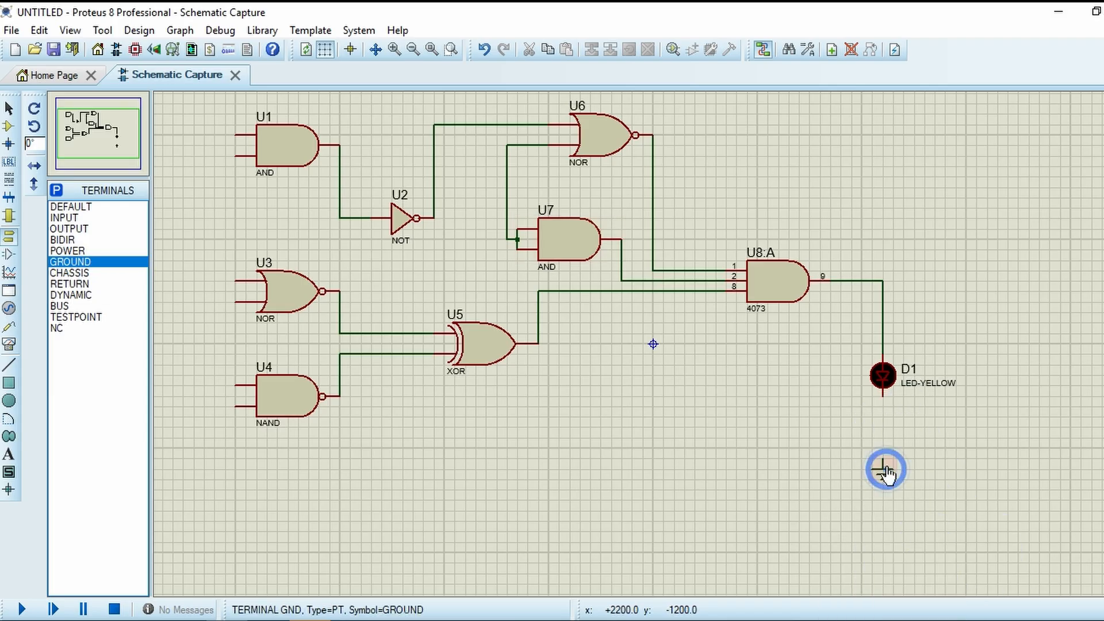
{"action": "left_click", "coordinate": [883, 461]}
{"action": "left_click", "coordinate": [884, 397]}
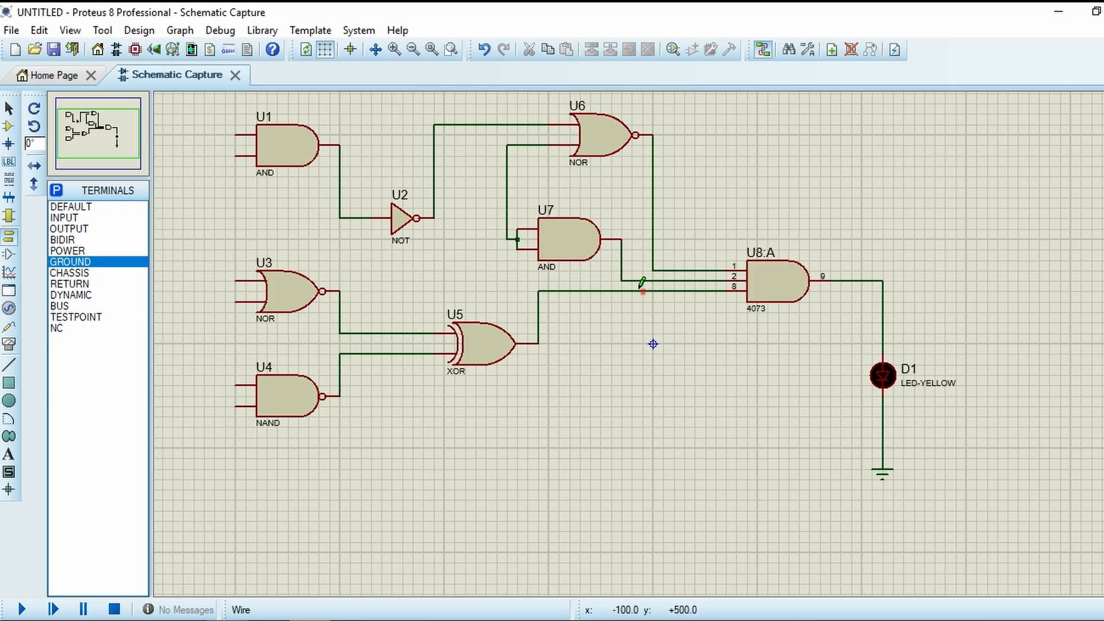
Choose the LOGICTOGGLE device and tie together the two inputs of each of the leftmost AND, NOR and NAND gates
{"action": "left_click", "coordinate": [10, 124]}
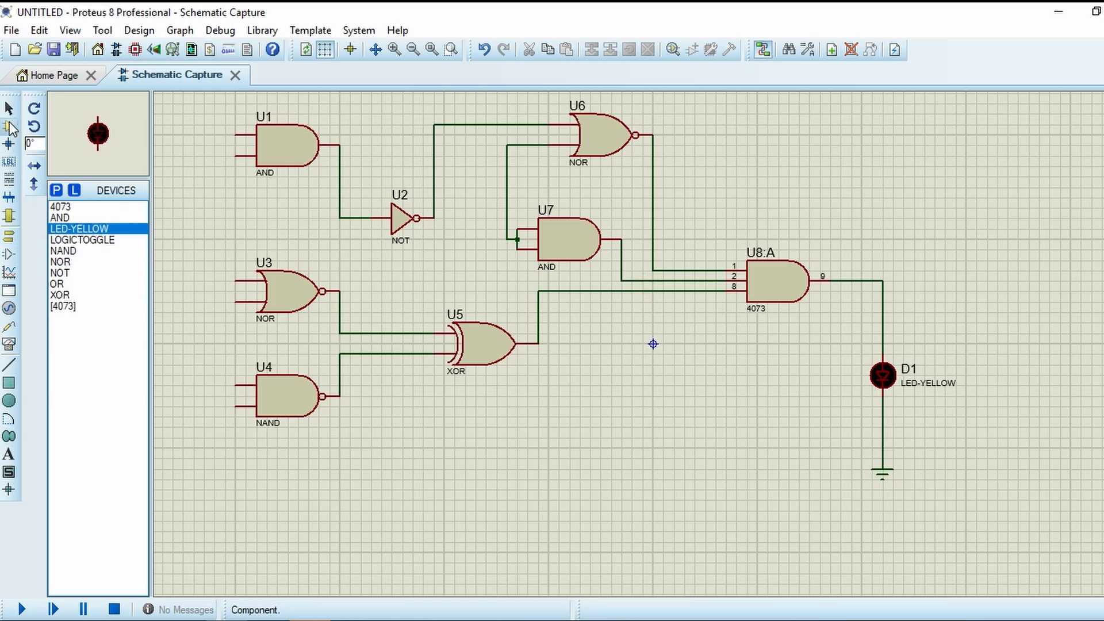
{"action": "left_click", "coordinate": [107, 240]}
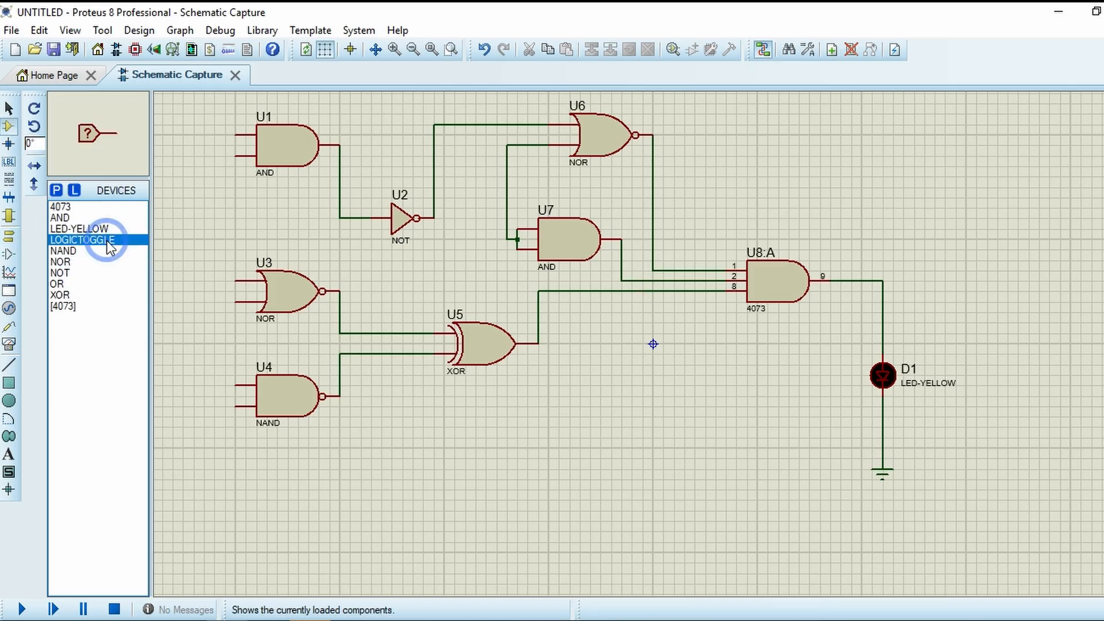
{"action": "left_click", "coordinate": [235, 135]}
{"action": "left_click", "coordinate": [235, 156]}
{"action": "left_click", "coordinate": [235, 282]}
{"action": "left_click", "coordinate": [236, 302]}
{"action": "left_click", "coordinate": [236, 385]}
{"action": "left_click", "coordinate": [235, 406]}
Place a LOGICTOGGLE left of each of the leftmost AND, NOR and NAND gates and connect it to the gate's joined inputs
{"action": "left_click", "coordinate": [222, 142]}
{"action": "key", "text": "ctrl+z"}
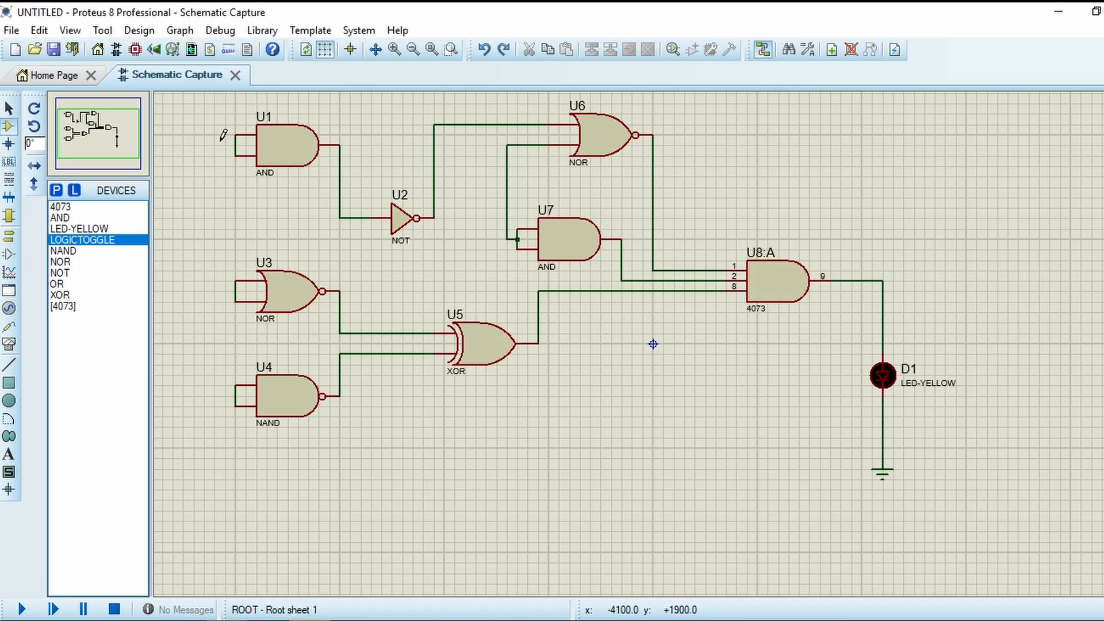
{"action": "left_click", "coordinate": [201, 146]}
{"action": "left_click", "coordinate": [202, 292]}
{"action": "left_click", "coordinate": [202, 396]}
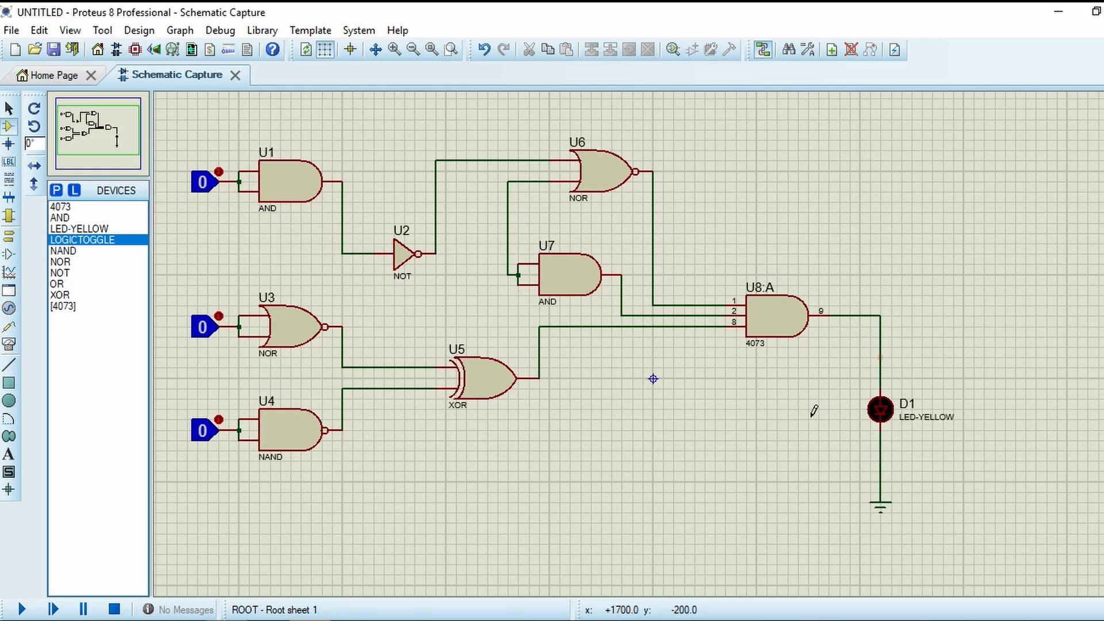
Run the simulation of the completed logic gate circuit
{"action": "left_click", "coordinate": [22, 610]}
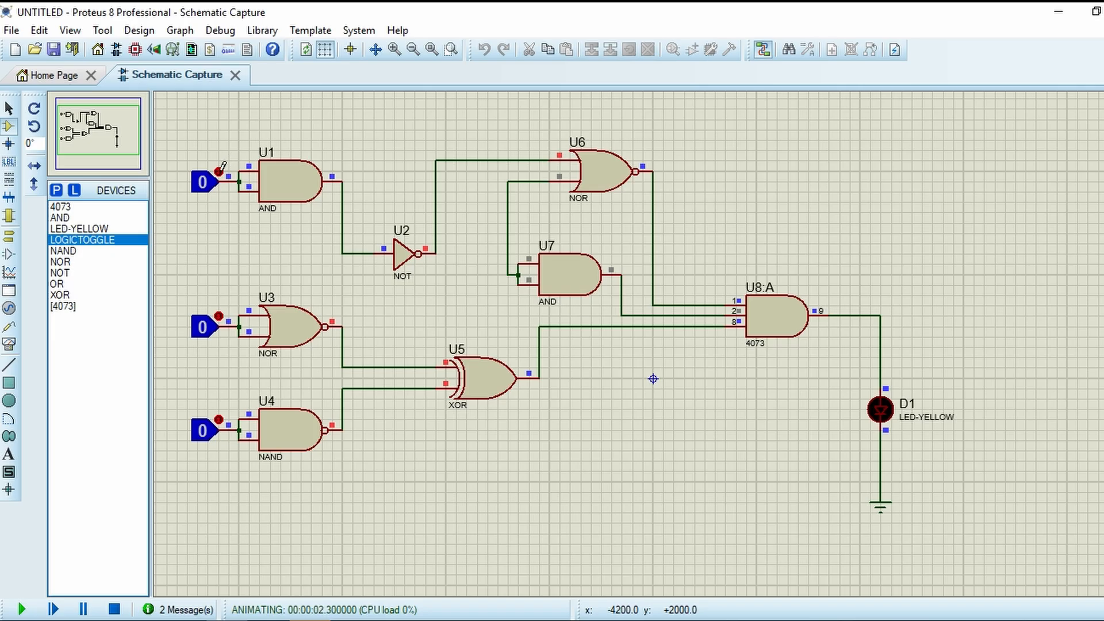
Switch the logic toggles feeding U1, U3 and U4 to 1, one after another, in the running simulation
{"action": "left_click", "coordinate": [219, 168]}
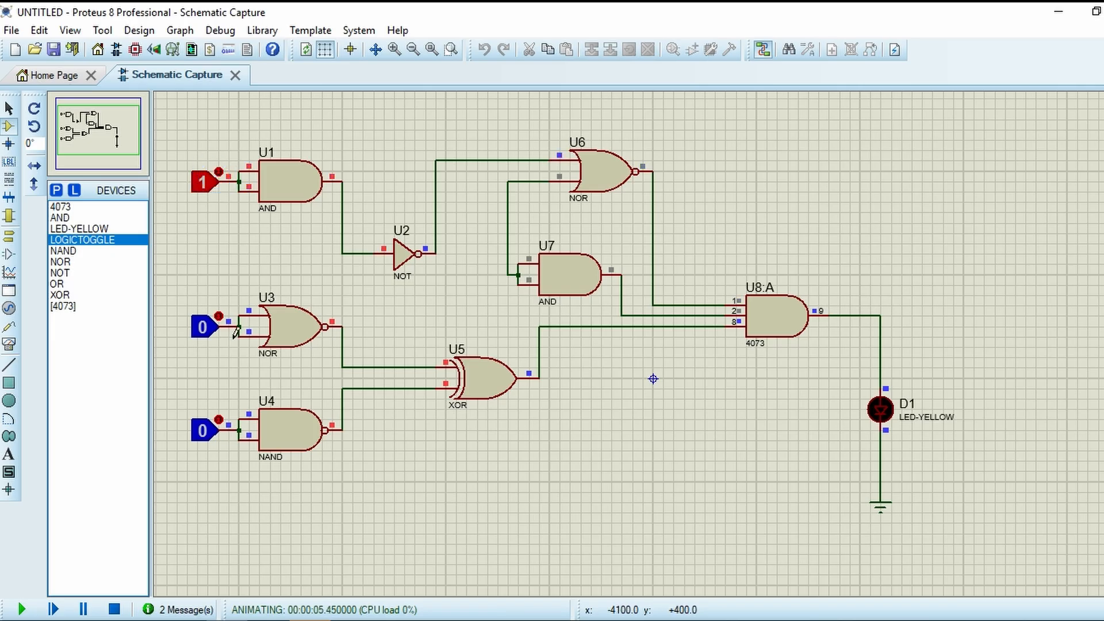
{"action": "left_click", "coordinate": [219, 312]}
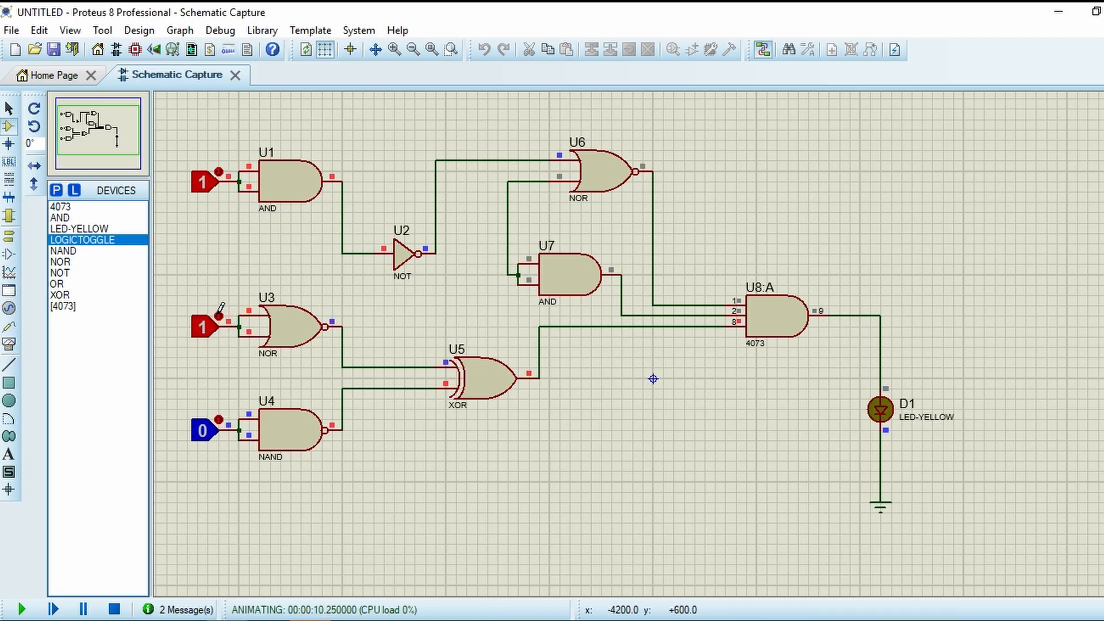
{"action": "left_click", "coordinate": [220, 419]}
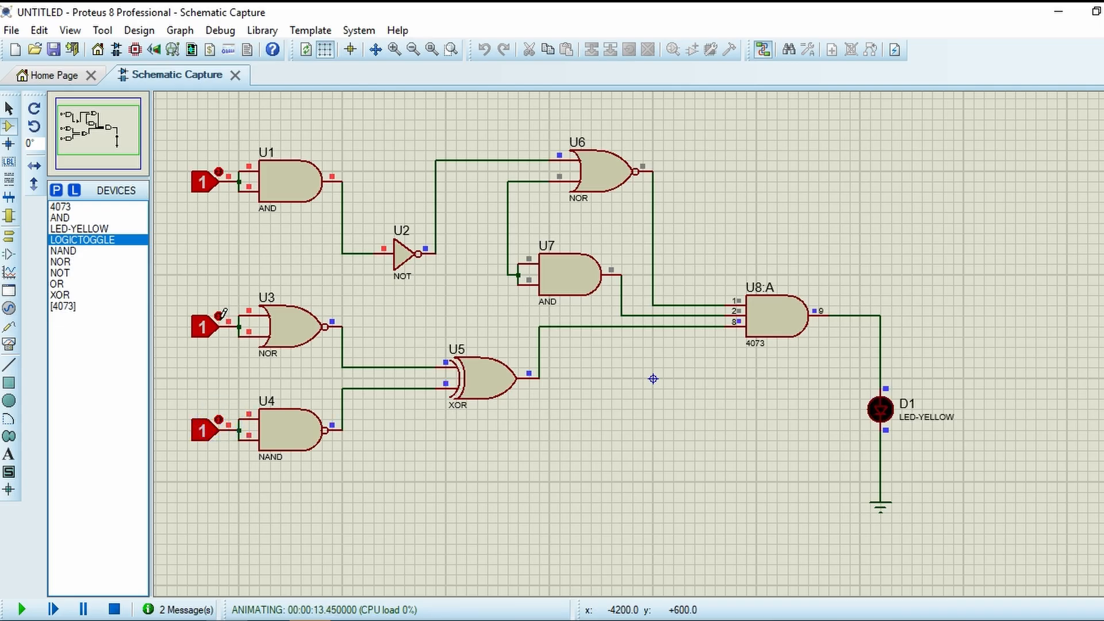
Test further input combinations with the three logic toggles, ending with U1 at 1, U3 at 0 and U4 at 1
{"action": "left_click", "coordinate": [220, 314]}
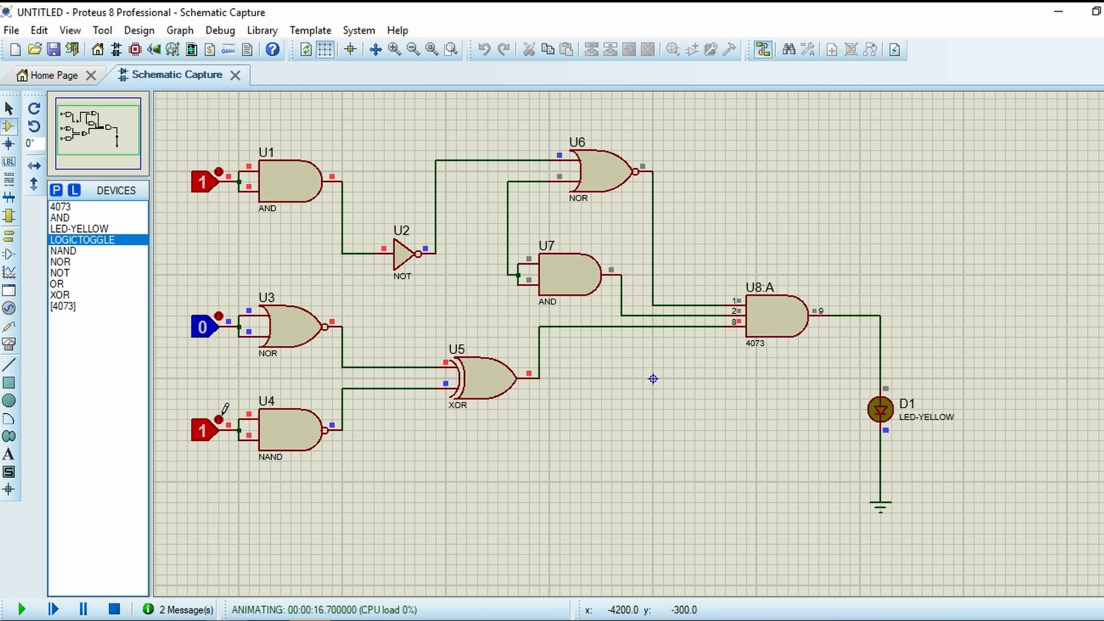
{"action": "left_click", "coordinate": [219, 171]}
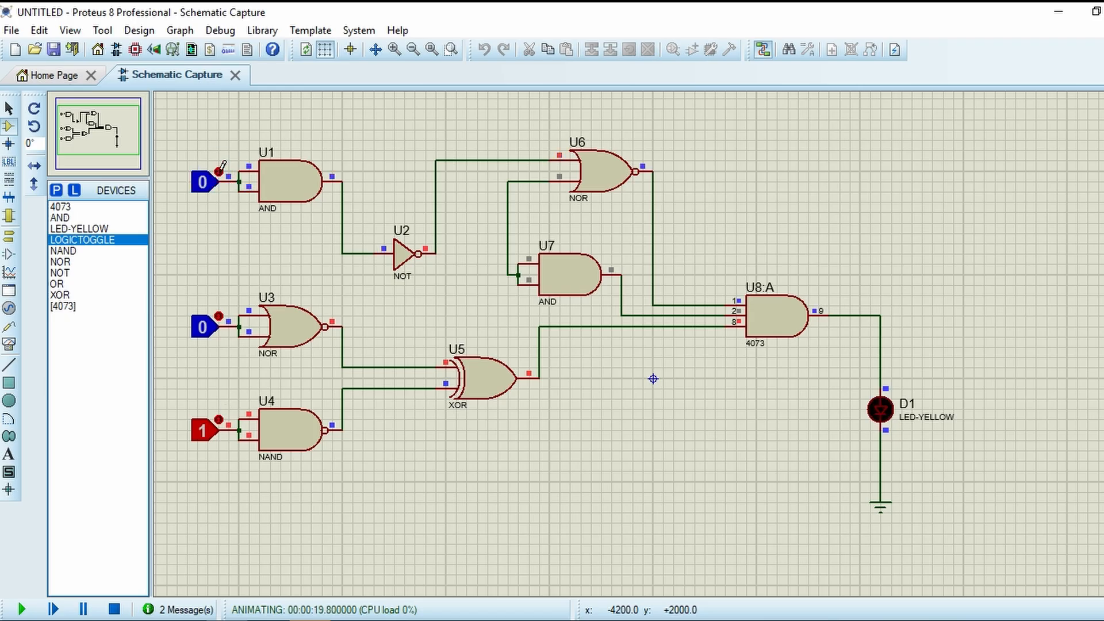
{"action": "left_click", "coordinate": [221, 315]}
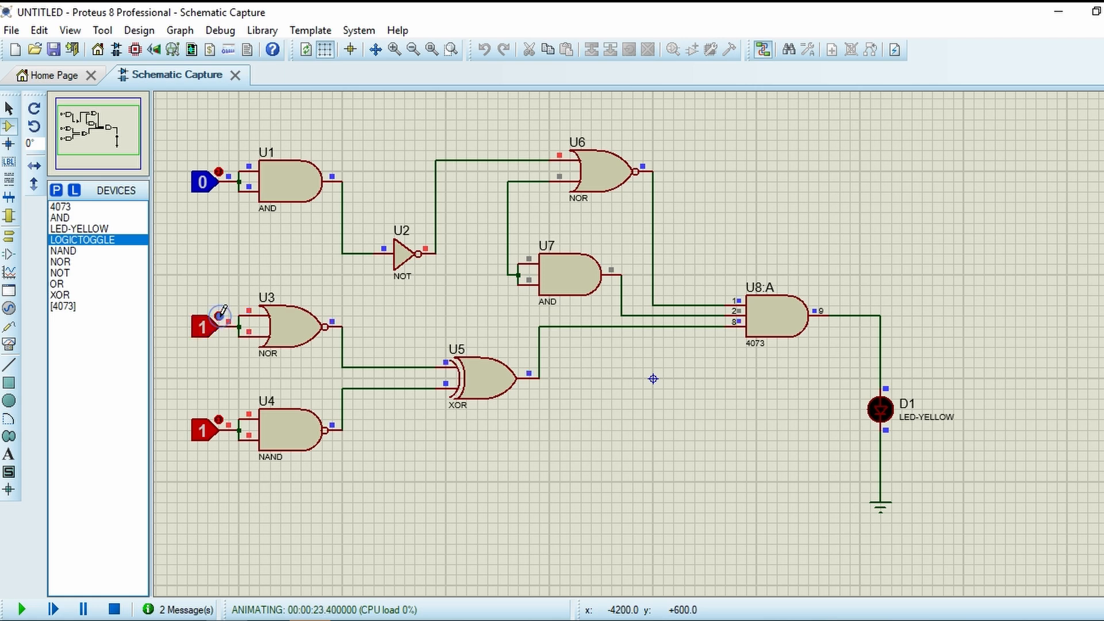
{"action": "left_click", "coordinate": [221, 417]}
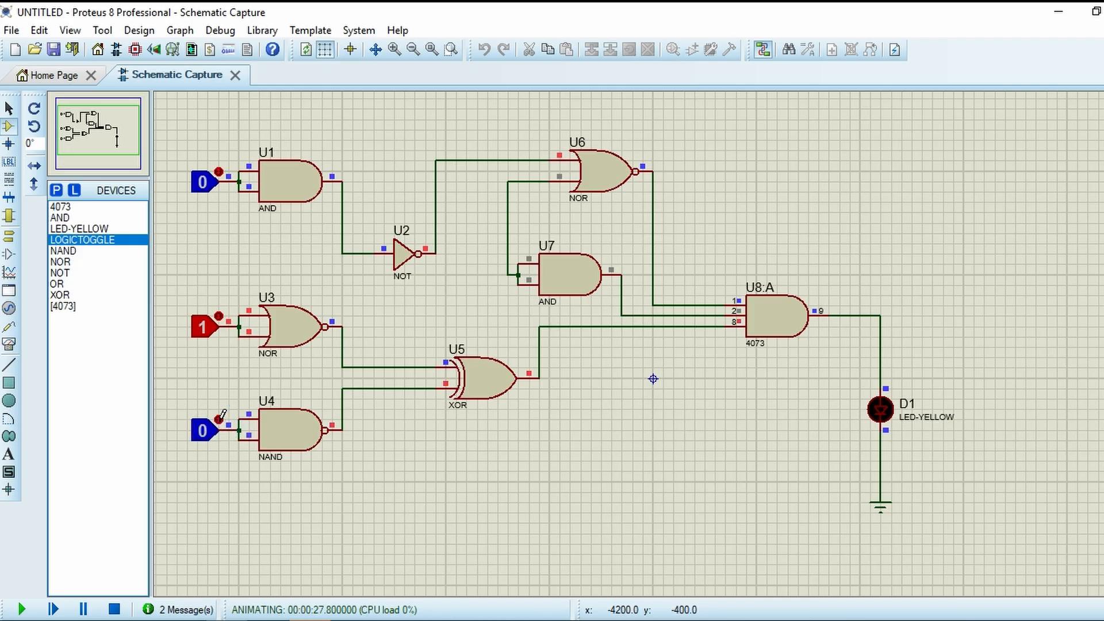
{"action": "left_click", "coordinate": [221, 417]}
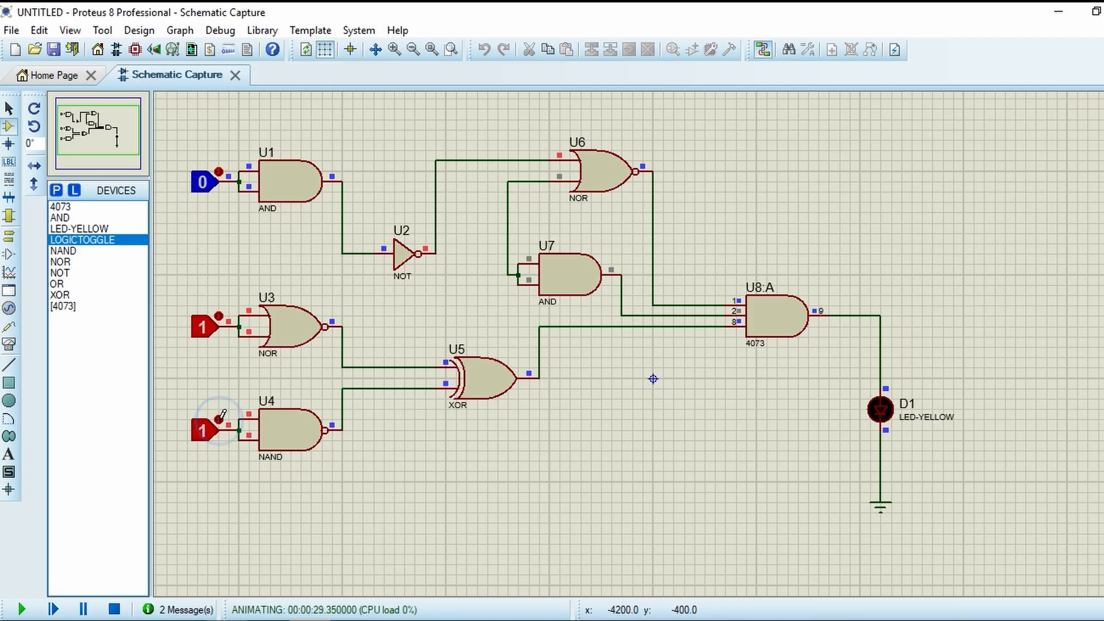
{"action": "left_click", "coordinate": [221, 314]}
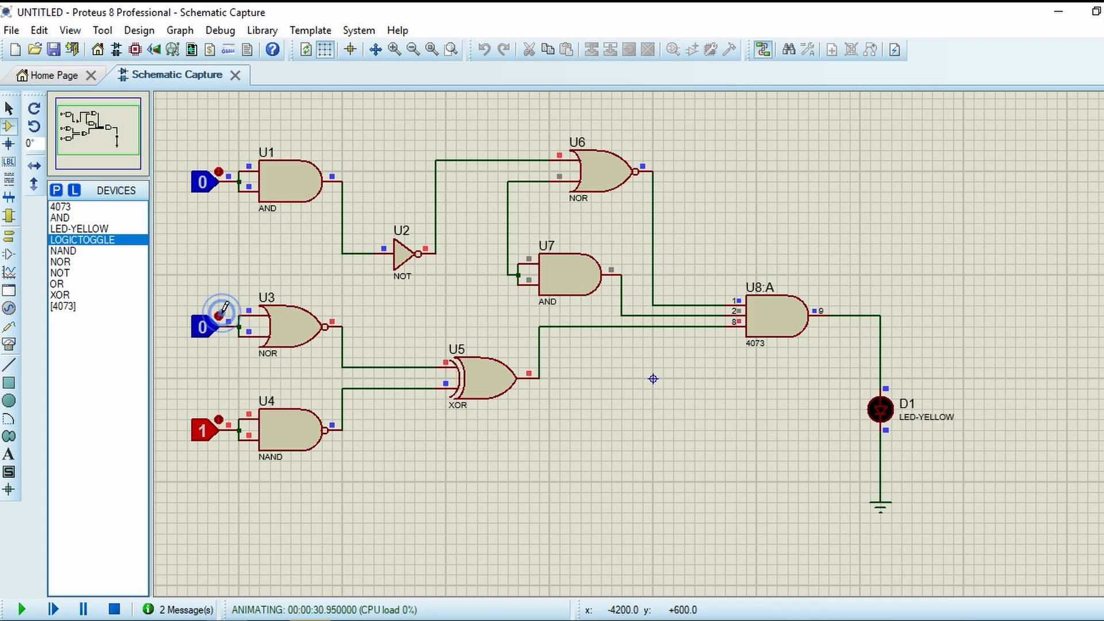
{"action": "left_click", "coordinate": [221, 169]}
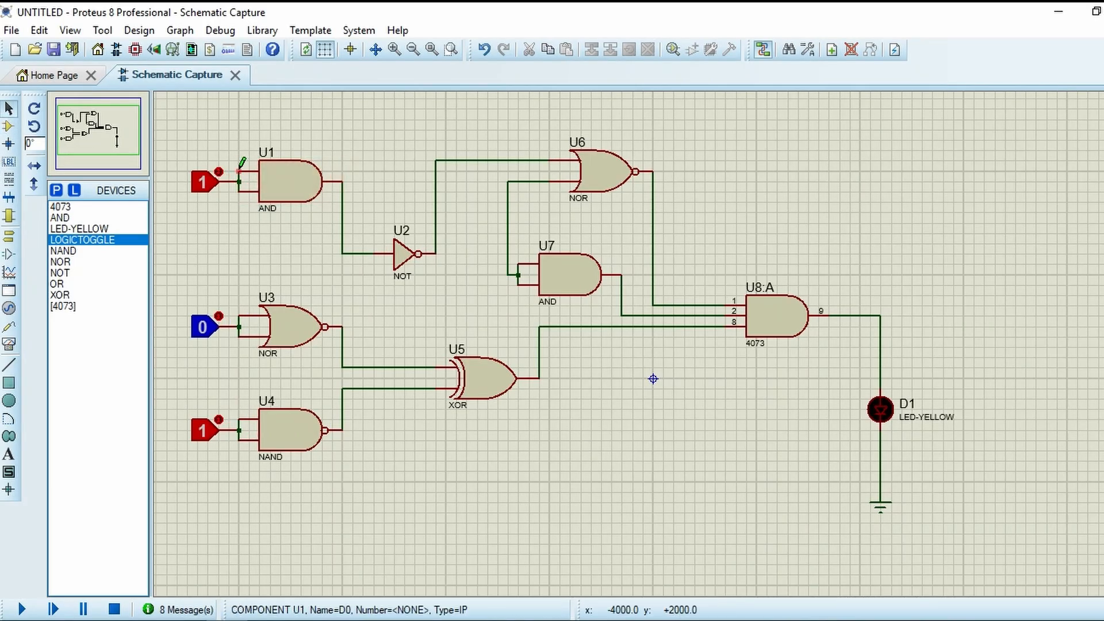
Select the entire logic gate circuit on the sheet and delete it
{"action": "left_click_drag", "start_coordinate": [183, 121], "coordinate": [977, 545]}
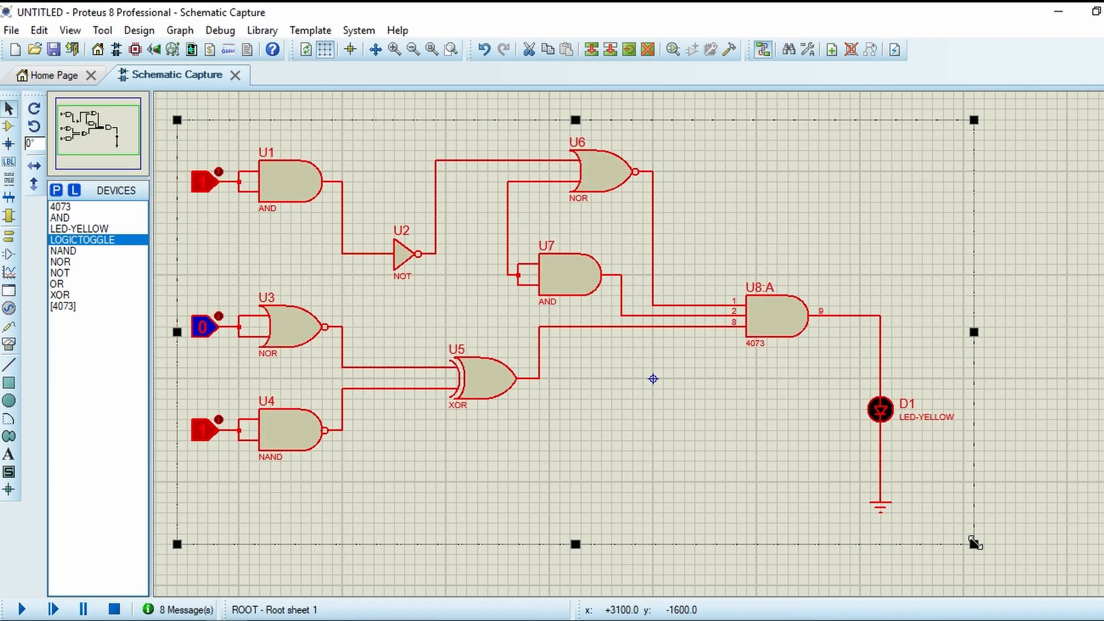
{"action": "left_click", "coordinate": [647, 49]}
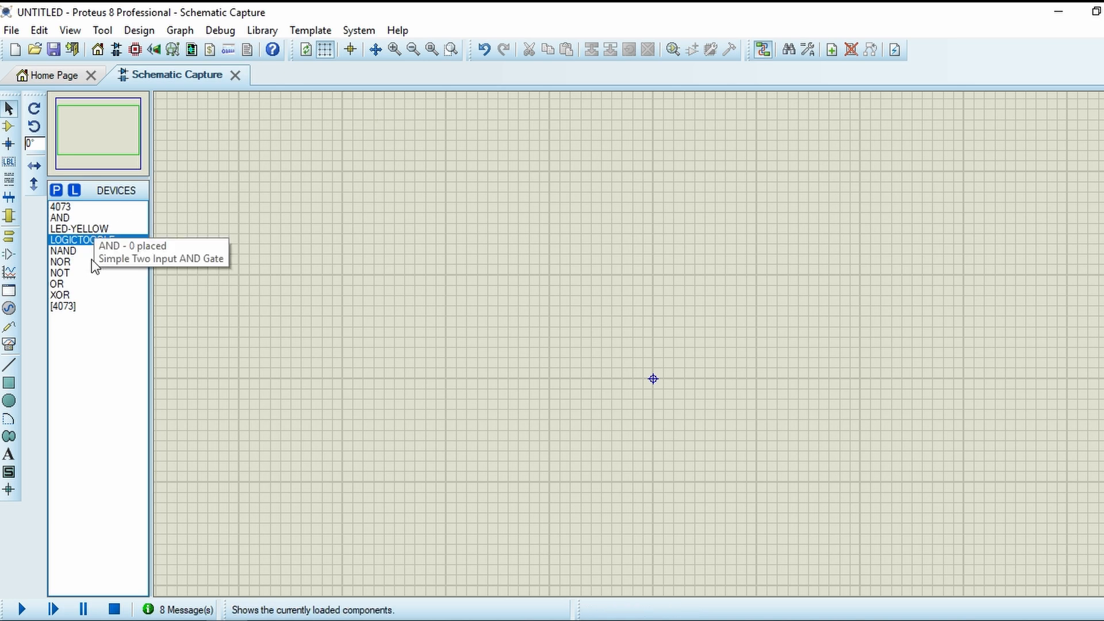
Place an AND gate in the upper-left area of the empty sheet and an OR gate below it
{"action": "left_click", "coordinate": [65, 218]}
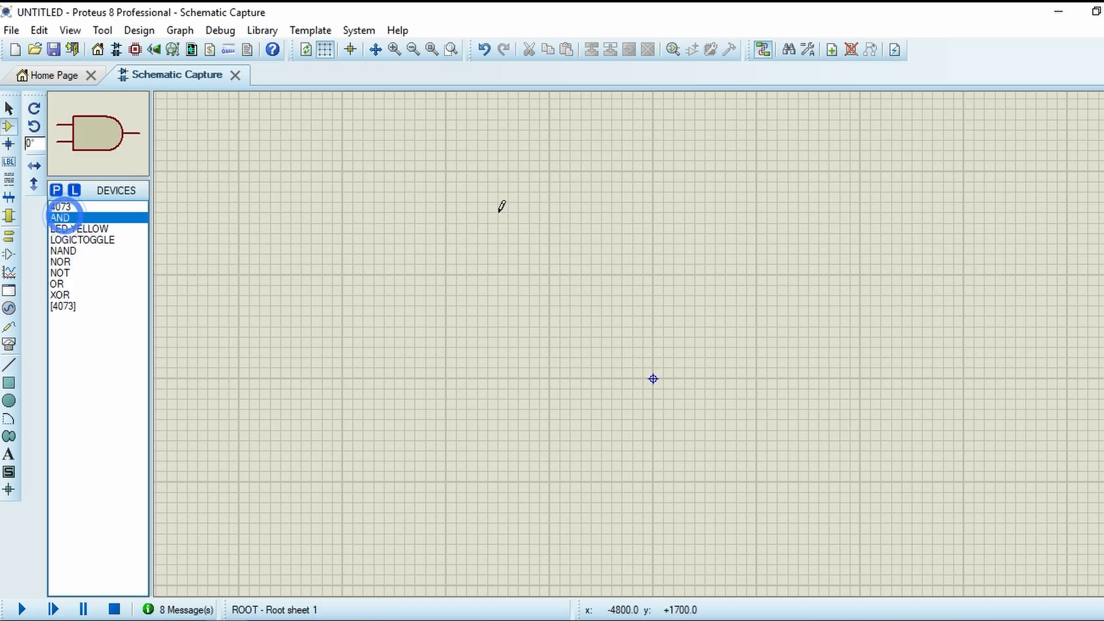
{"action": "left_click", "coordinate": [406, 195]}
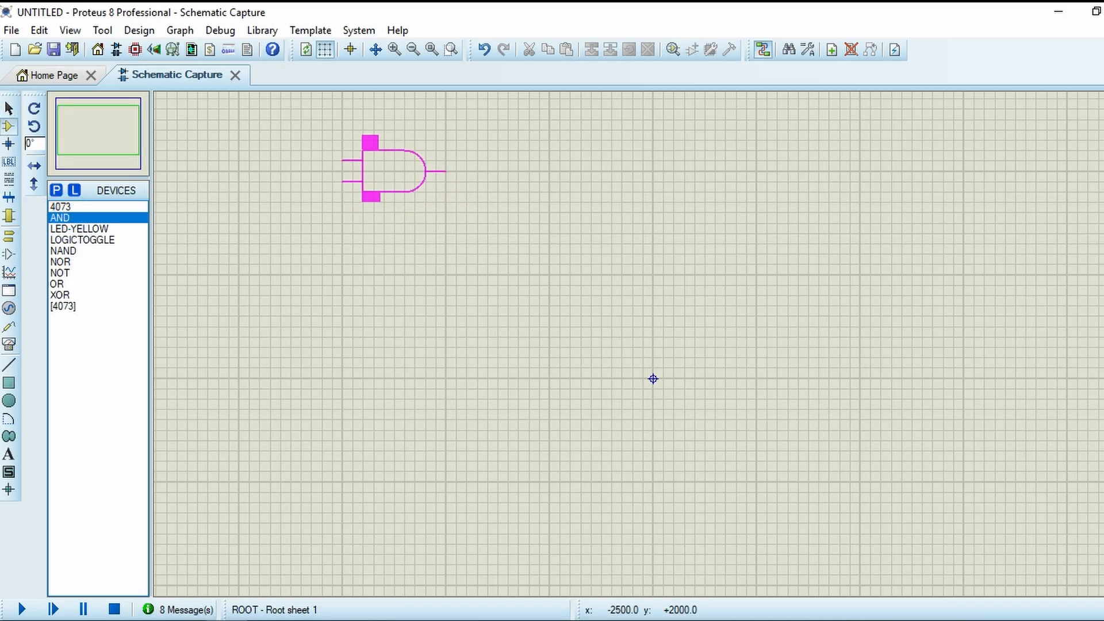
{"action": "left_click", "coordinate": [396, 172]}
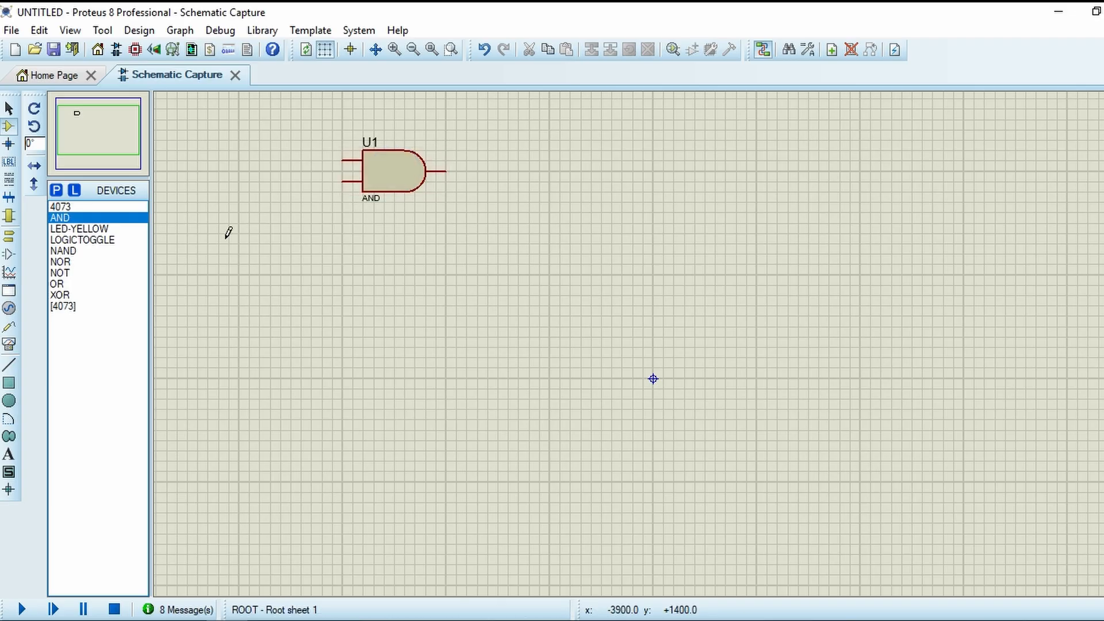
{"action": "left_click", "coordinate": [59, 283]}
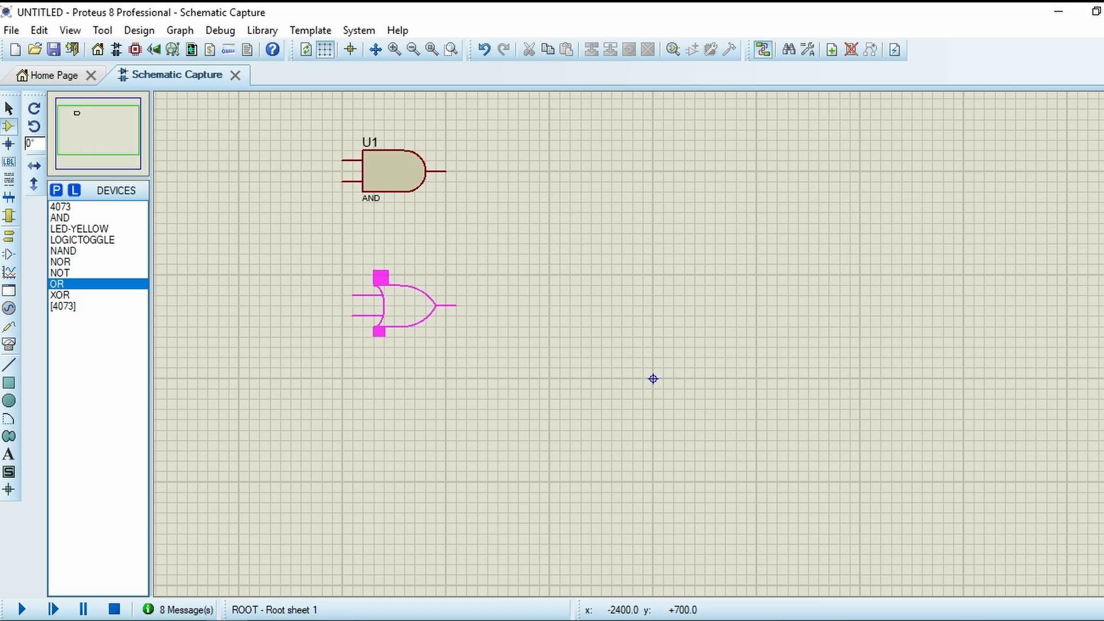
{"action": "left_click", "coordinate": [393, 315]}
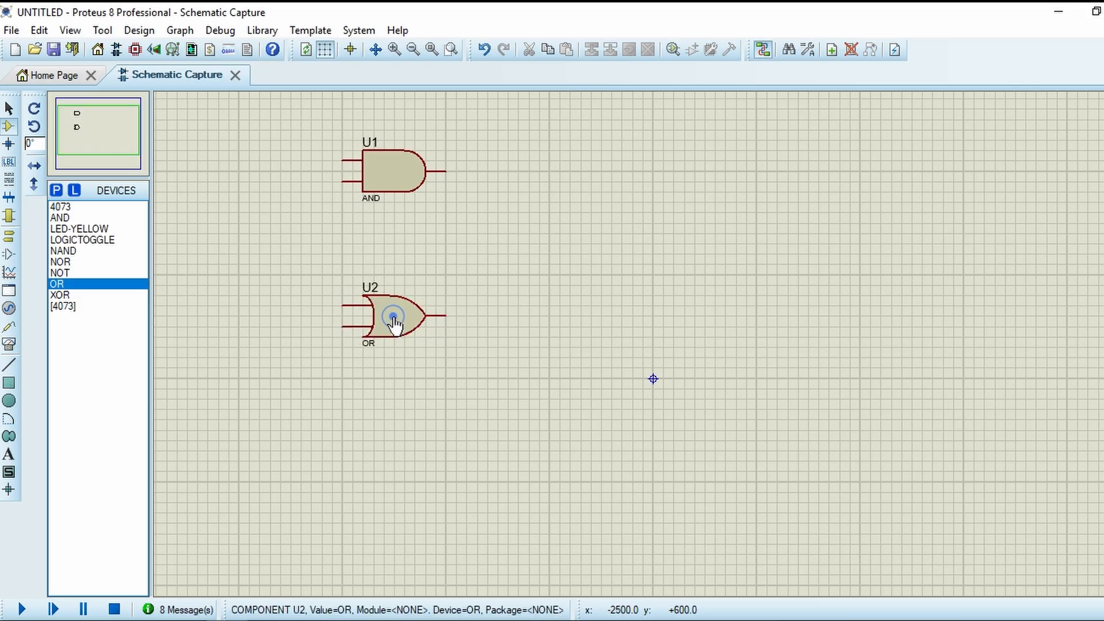
Place two LOGICTOGGLE devices left of the AND gate and two left of the OR gate, level with the gate inputs
{"action": "left_click", "coordinate": [108, 241]}
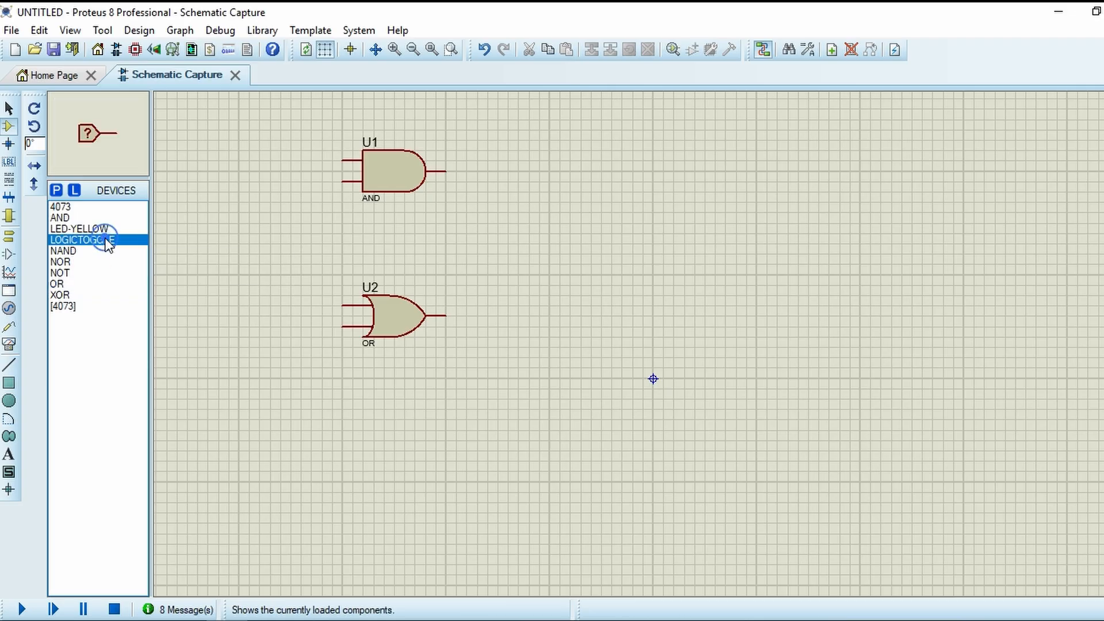
{"action": "left_click", "coordinate": [274, 151]}
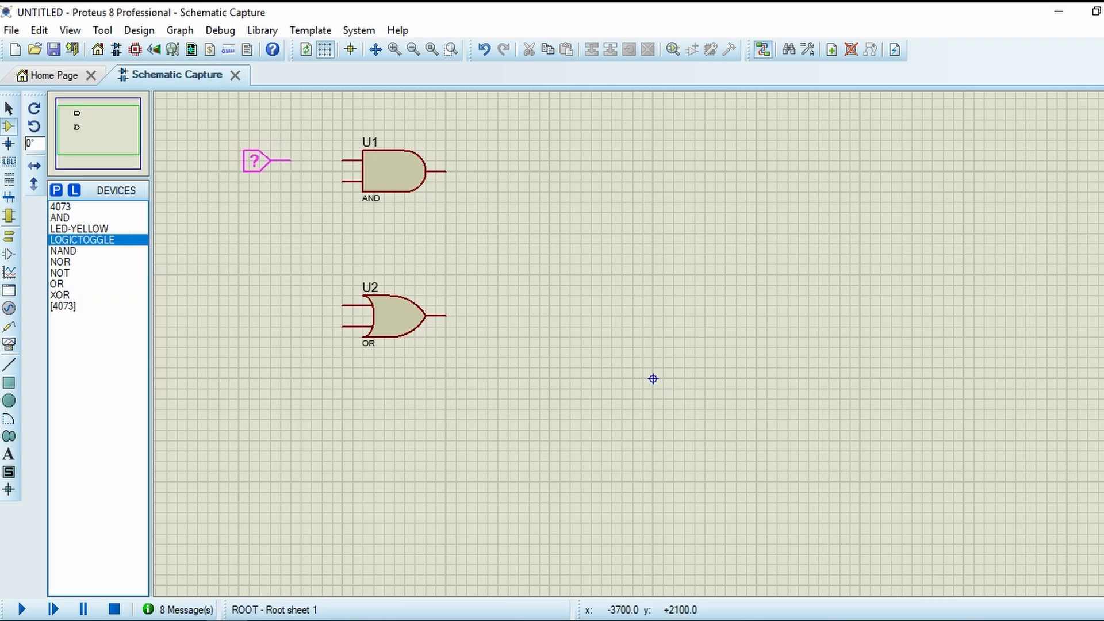
{"action": "left_click", "coordinate": [274, 151]}
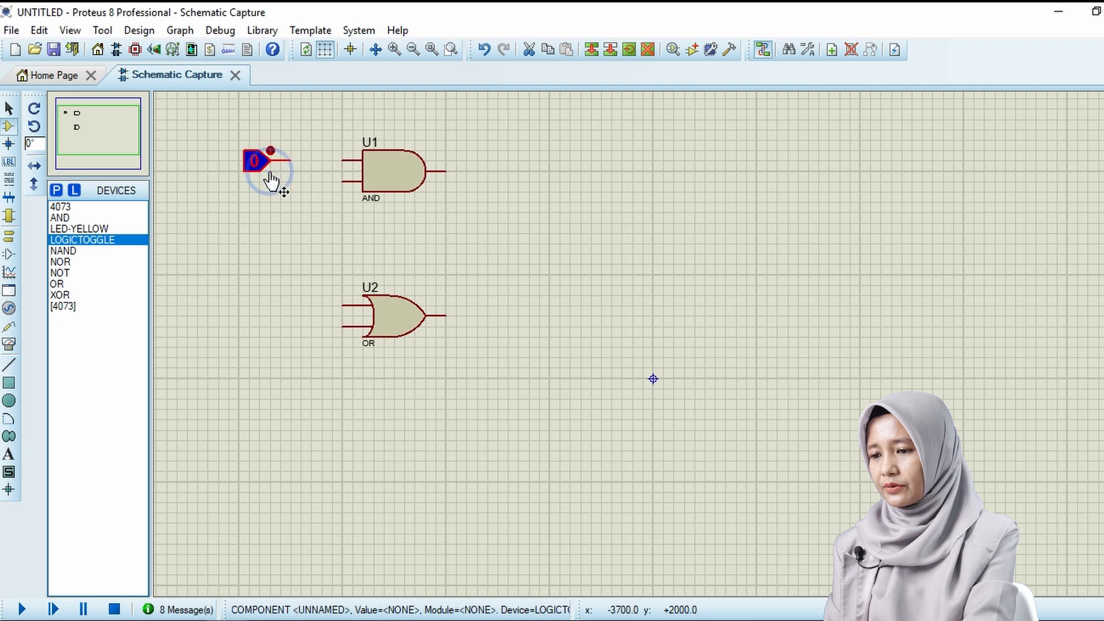
{"action": "left_click", "coordinate": [269, 197]}
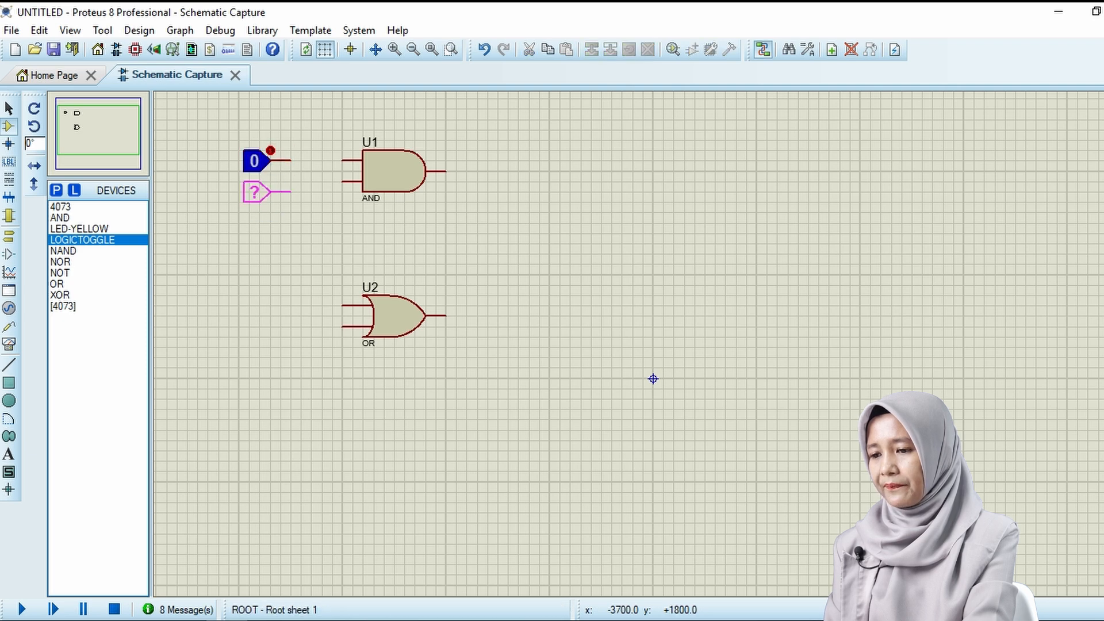
{"action": "left_click", "coordinate": [271, 172]}
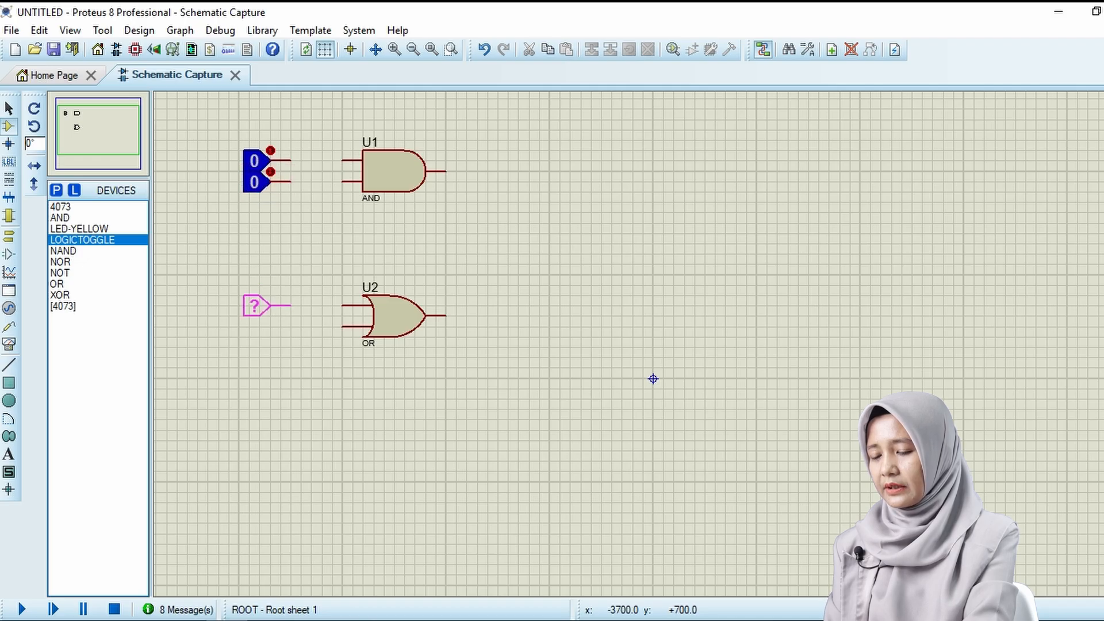
{"action": "left_click", "coordinate": [271, 306]}
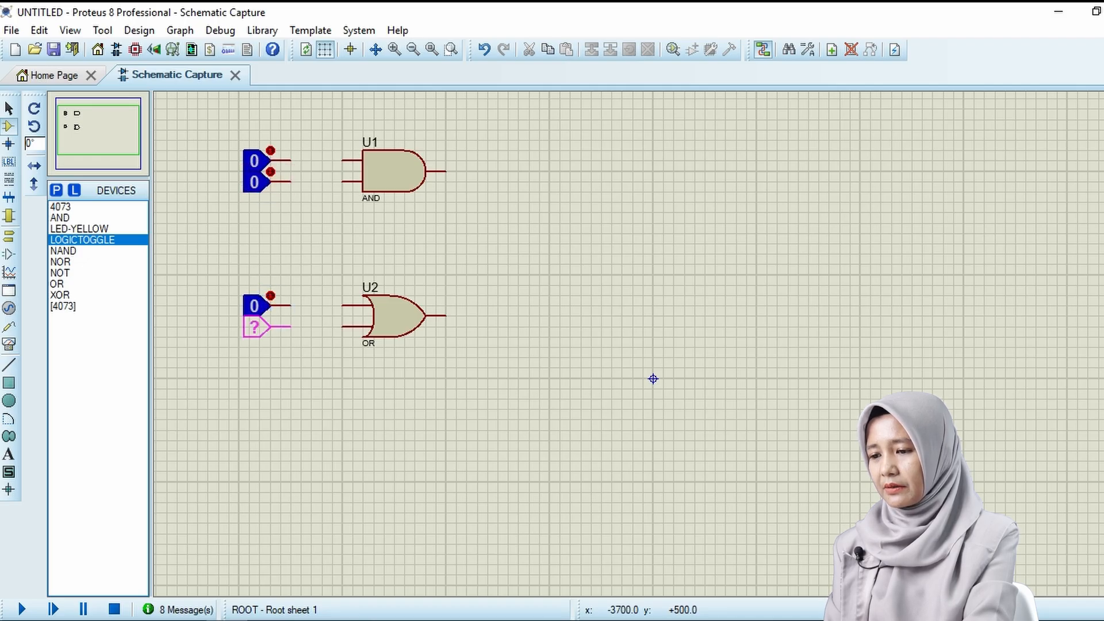
{"action": "left_click", "coordinate": [271, 327]}
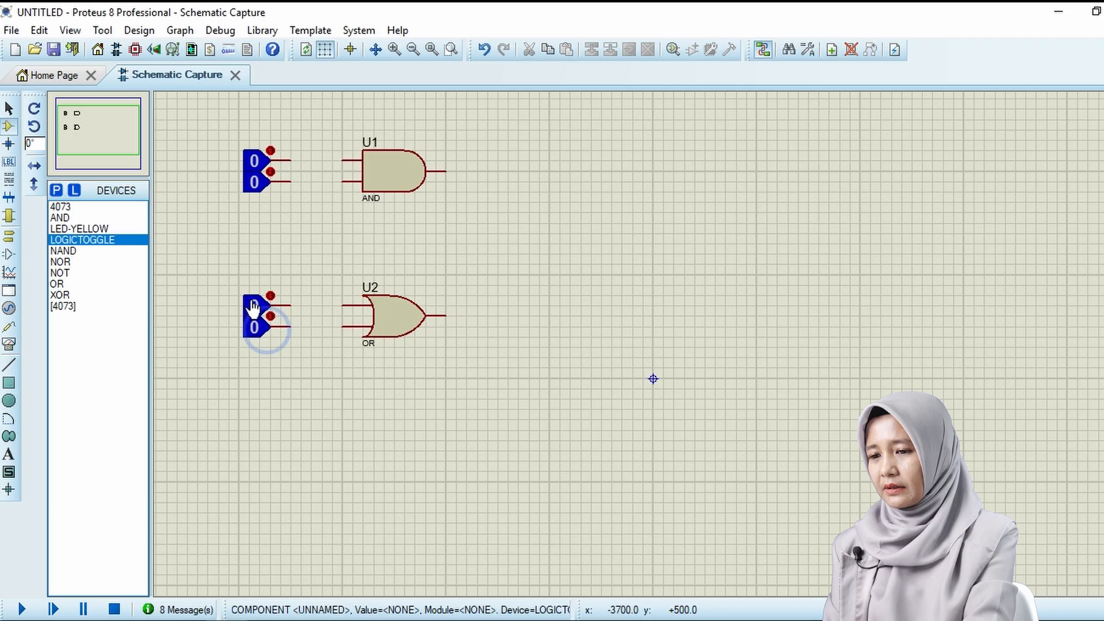
Search the device library for LOGICPROBE and add LOGICPROBE (BIG) to the project's devices
{"action": "left_click", "coordinate": [57, 188]}
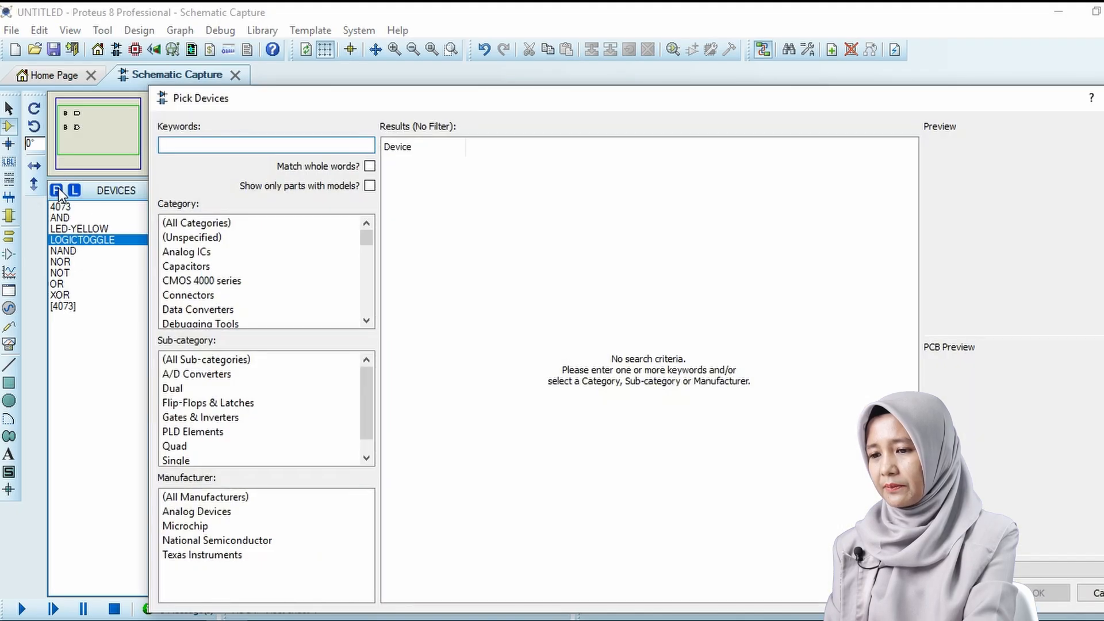
{"action": "type", "text": "LOGICP"}
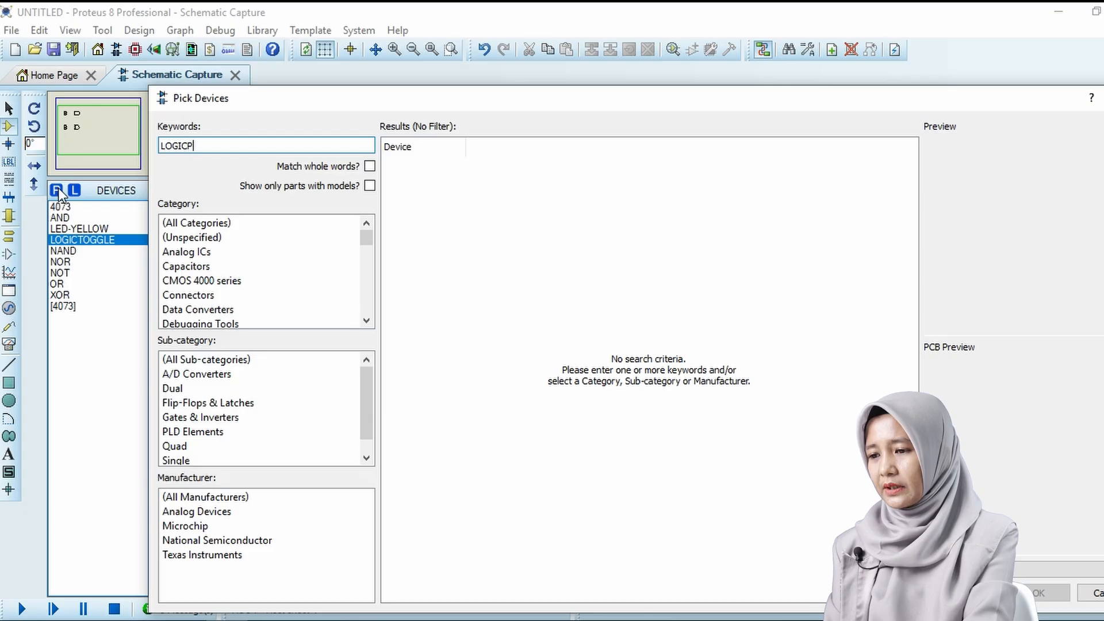
{"action": "type", "text": "ROBE"}
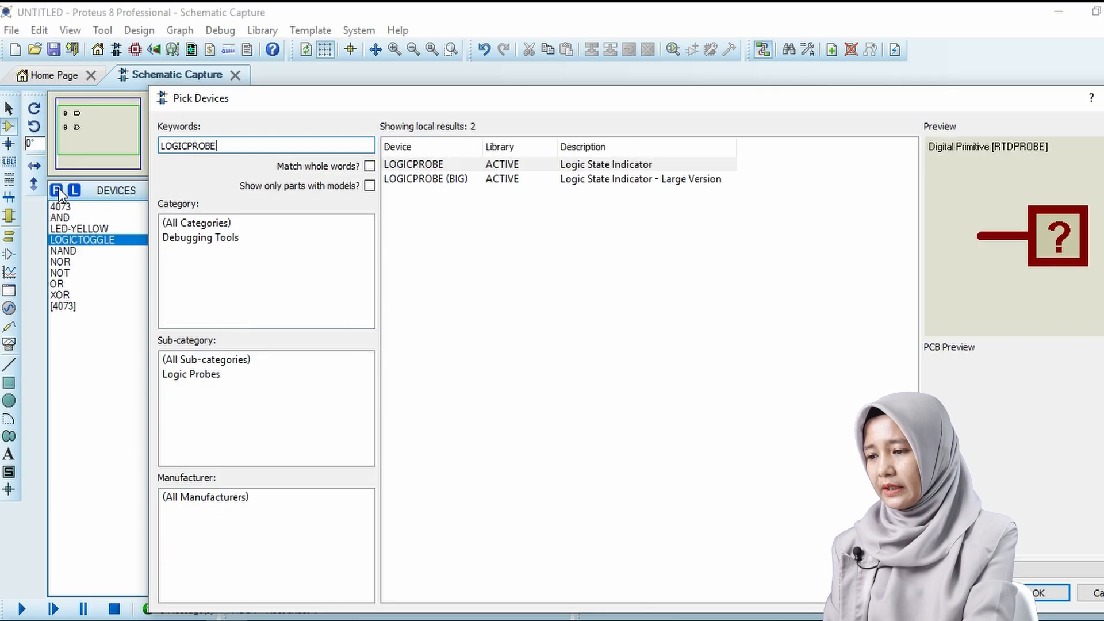
{"action": "double_click", "coordinate": [444, 179]}
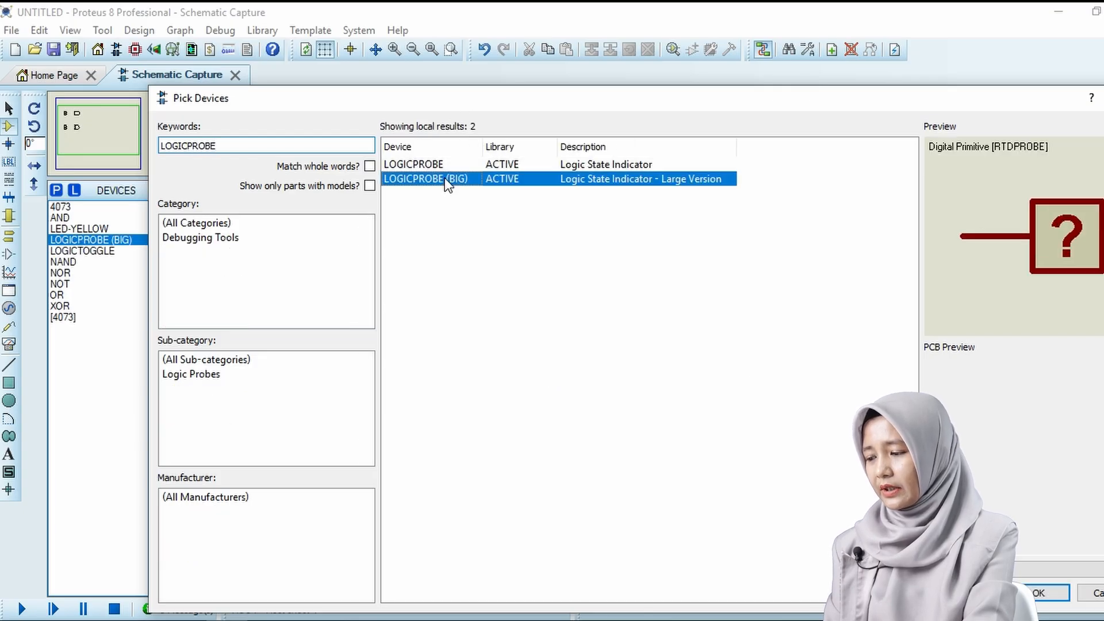
{"action": "left_click", "coordinate": [1038, 595]}
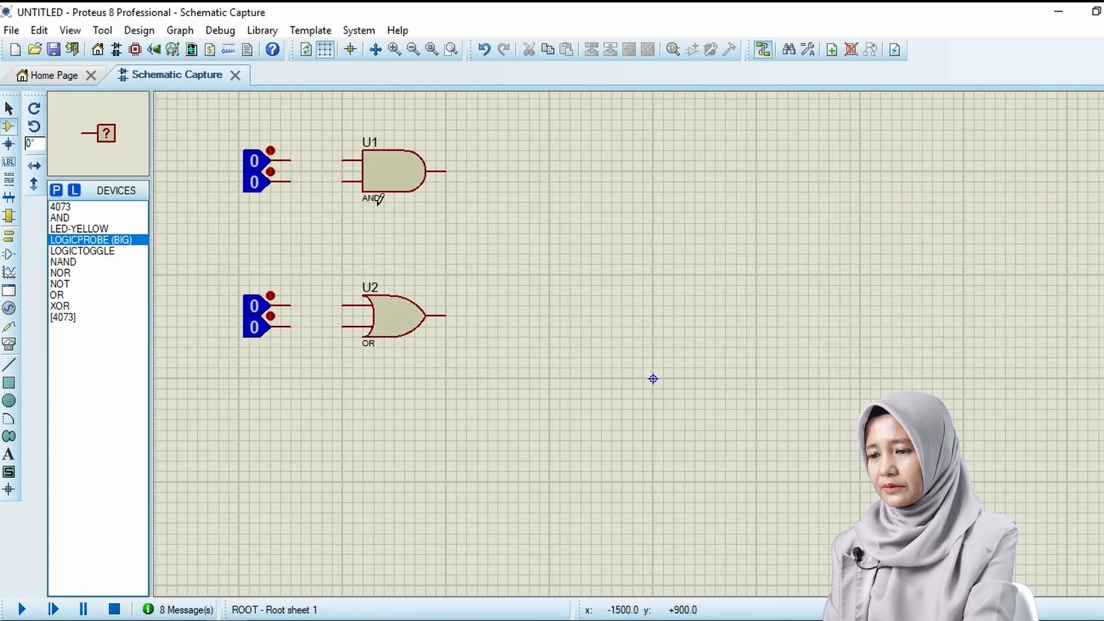
Place a LOGICPROBE (BIG) to the right of the AND gate and another to the right of the OR gate
{"action": "left_click", "coordinate": [542, 167]}
{"action": "left_click", "coordinate": [539, 171]}
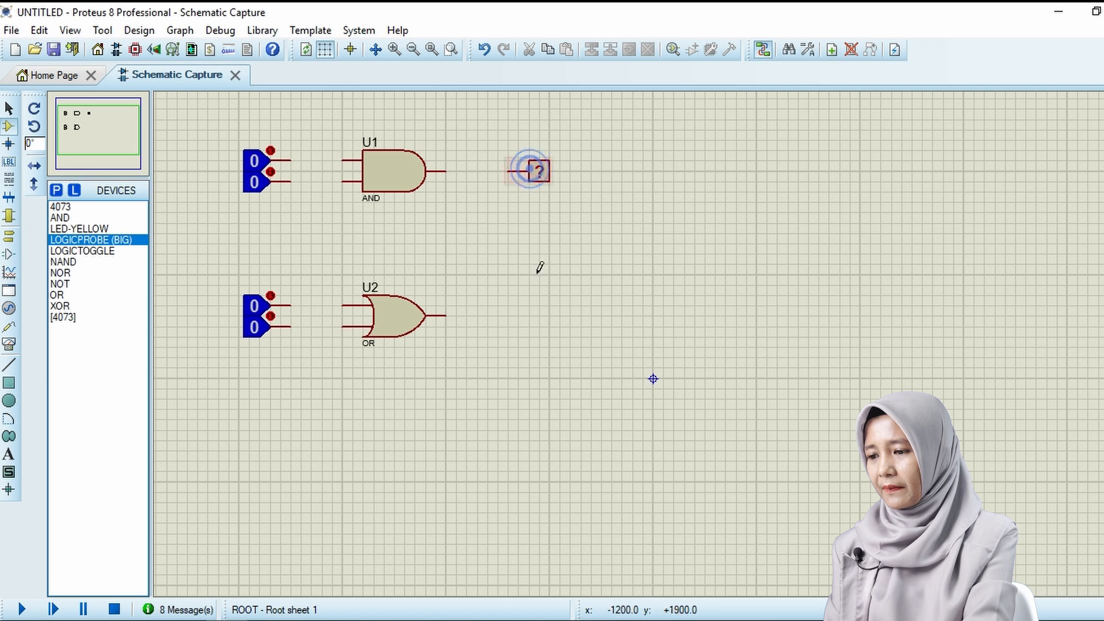
{"action": "left_click", "coordinate": [547, 317]}
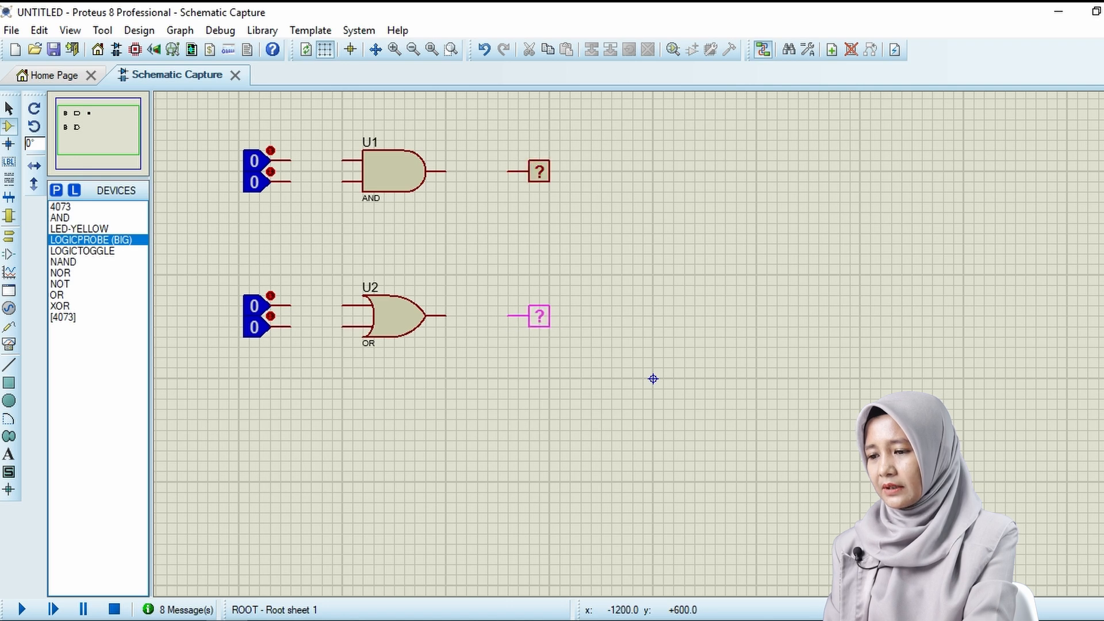
{"action": "left_click", "coordinate": [538, 316]}
Wire the two upper logic toggles to the AND gate's inputs and its output to the upper logic probe
{"action": "left_click", "coordinate": [290, 160]}
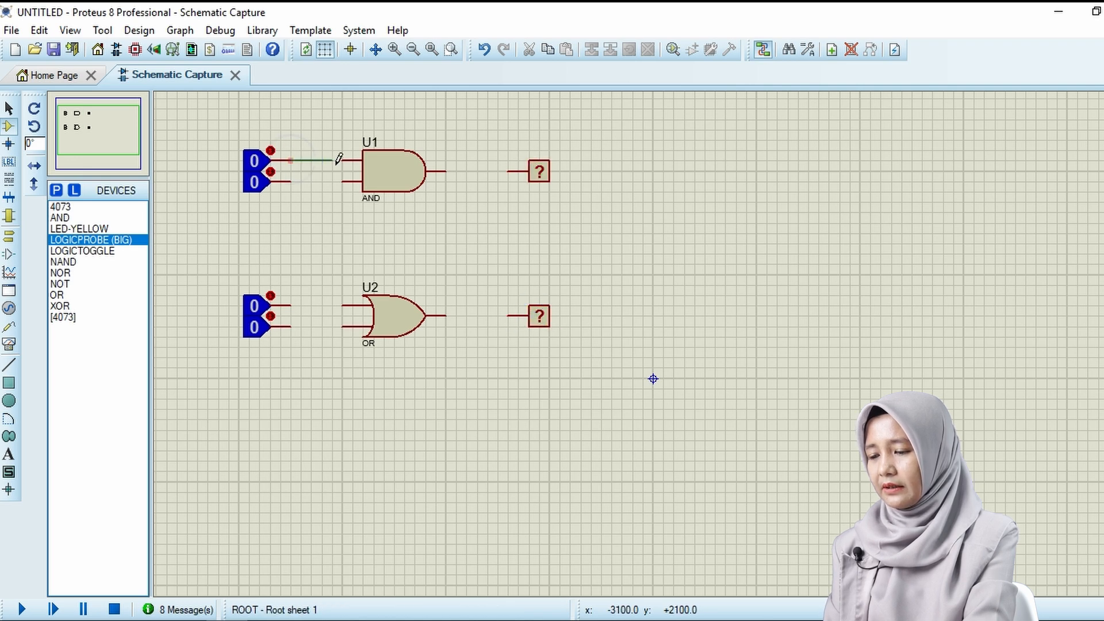
{"action": "left_click", "coordinate": [343, 161]}
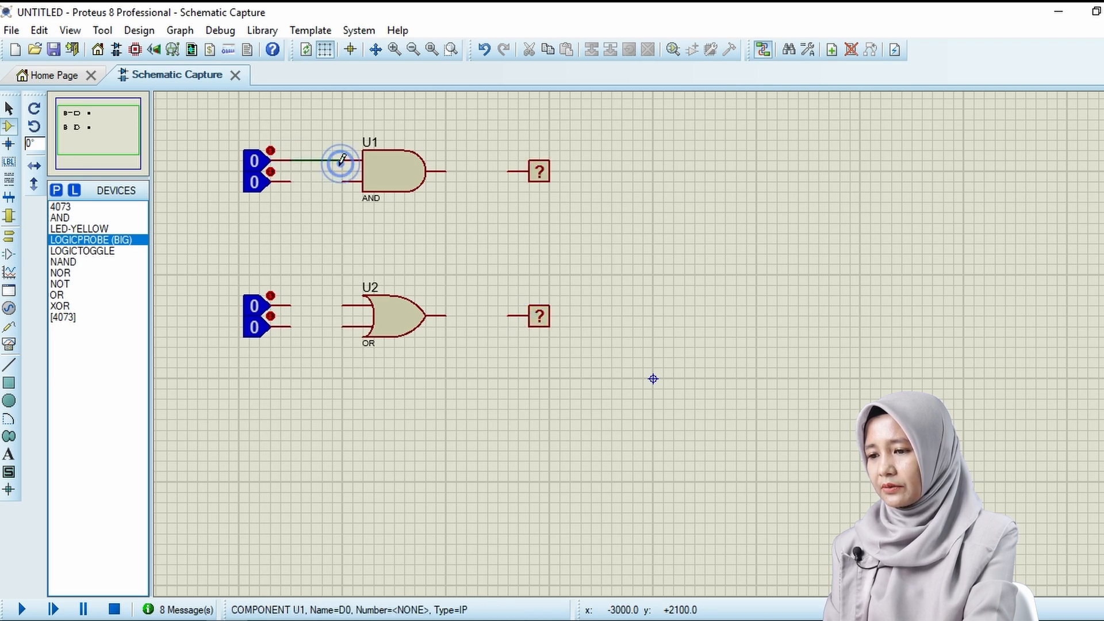
{"action": "left_click", "coordinate": [291, 182]}
{"action": "left_click", "coordinate": [343, 181]}
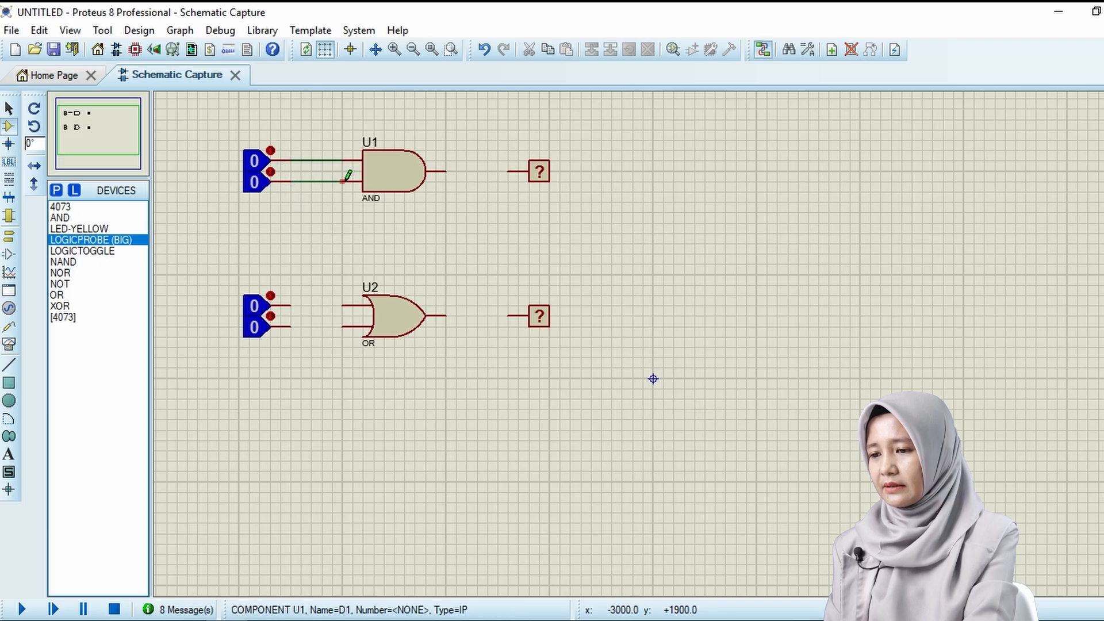
{"action": "left_click", "coordinate": [446, 171]}
{"action": "left_click", "coordinate": [509, 171]}
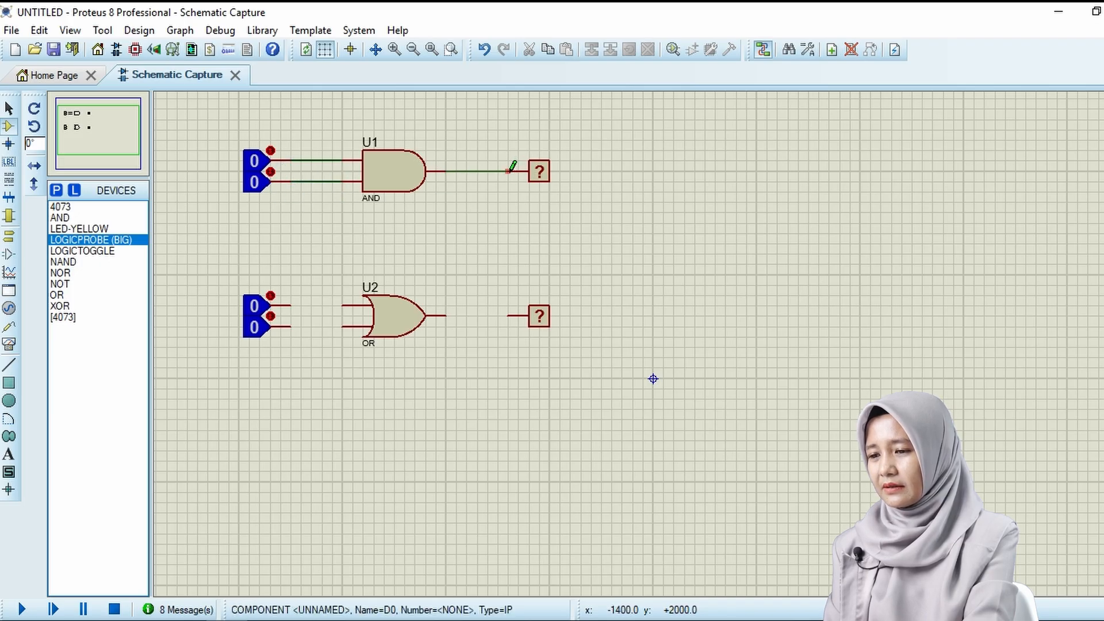
Wire the two lower logic toggles to the OR gate's inputs and its output to the lower logic probe
{"action": "left_click", "coordinate": [290, 305]}
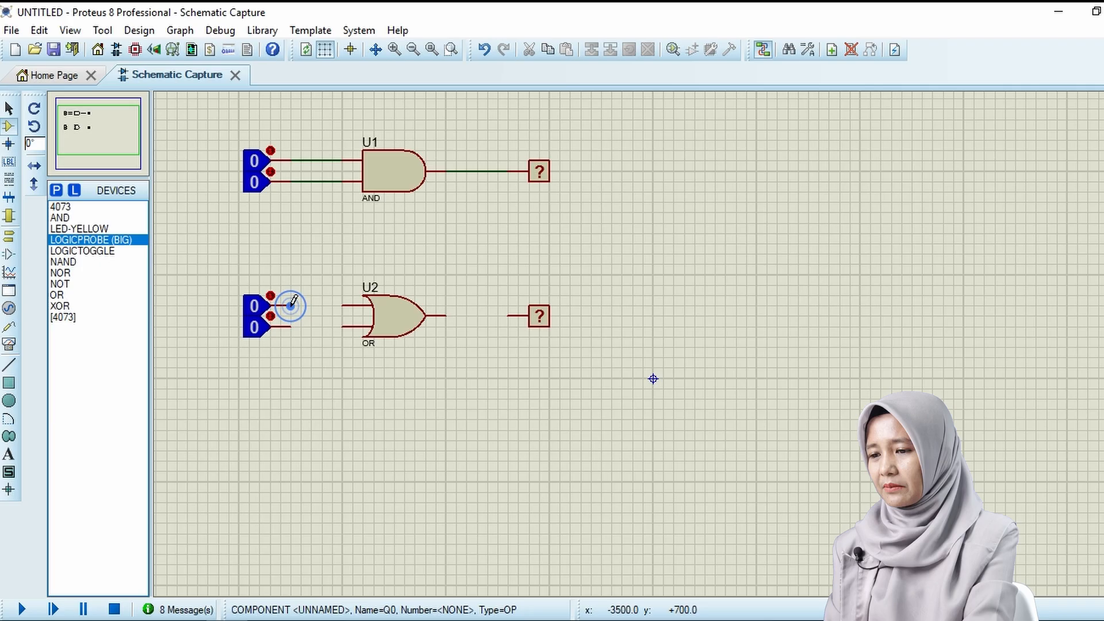
{"action": "left_click", "coordinate": [343, 305]}
{"action": "left_click", "coordinate": [290, 327]}
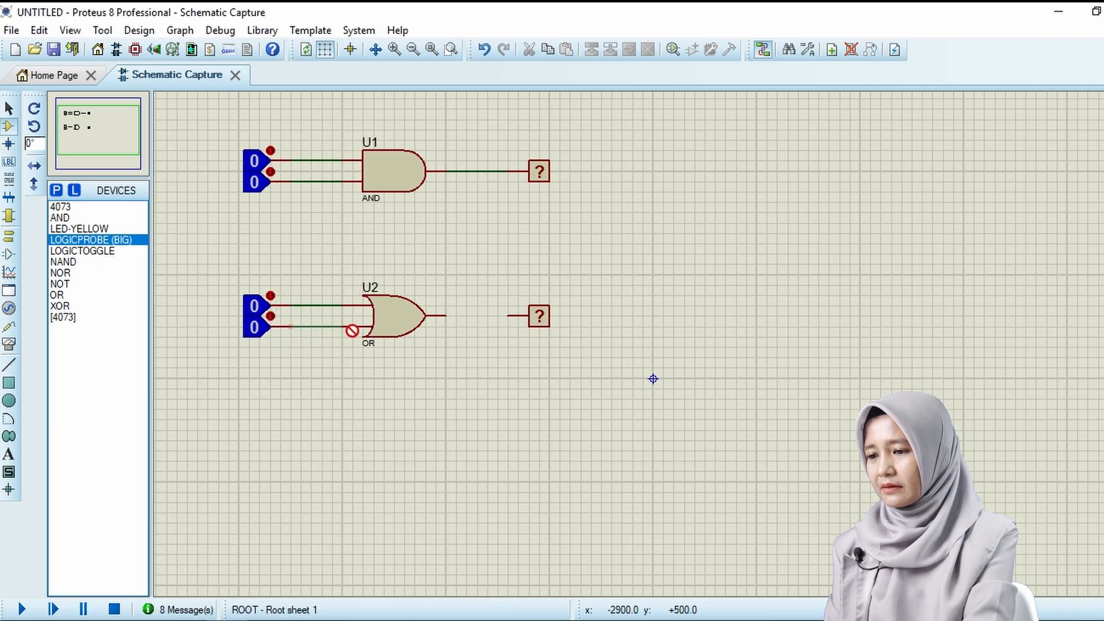
{"action": "left_click", "coordinate": [343, 327]}
{"action": "left_click", "coordinate": [446, 316]}
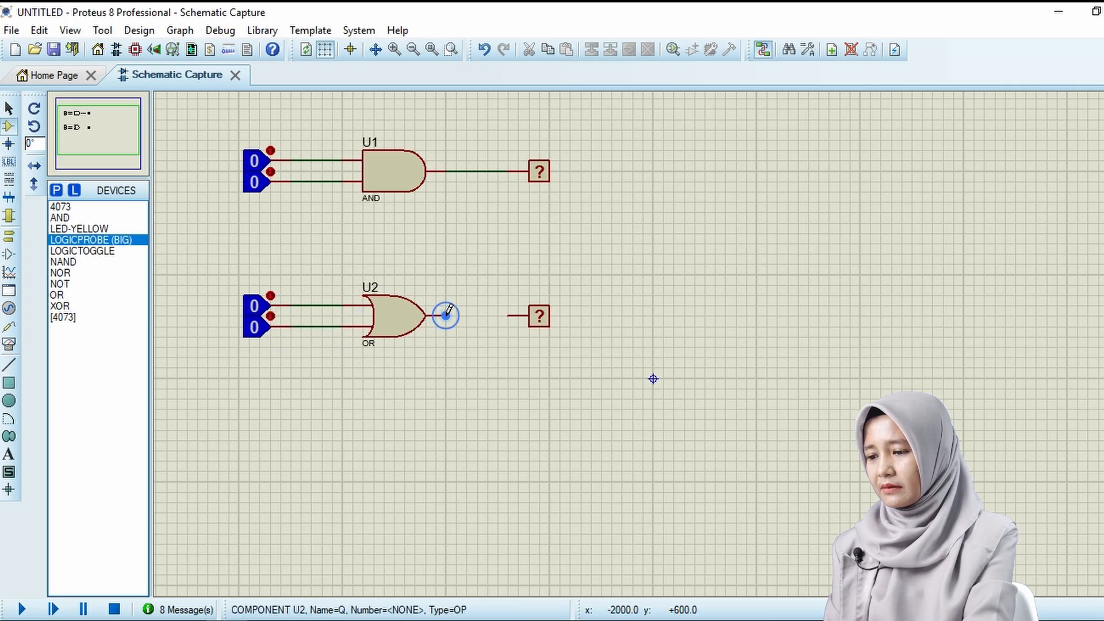
{"action": "left_click", "coordinate": [508, 315]}
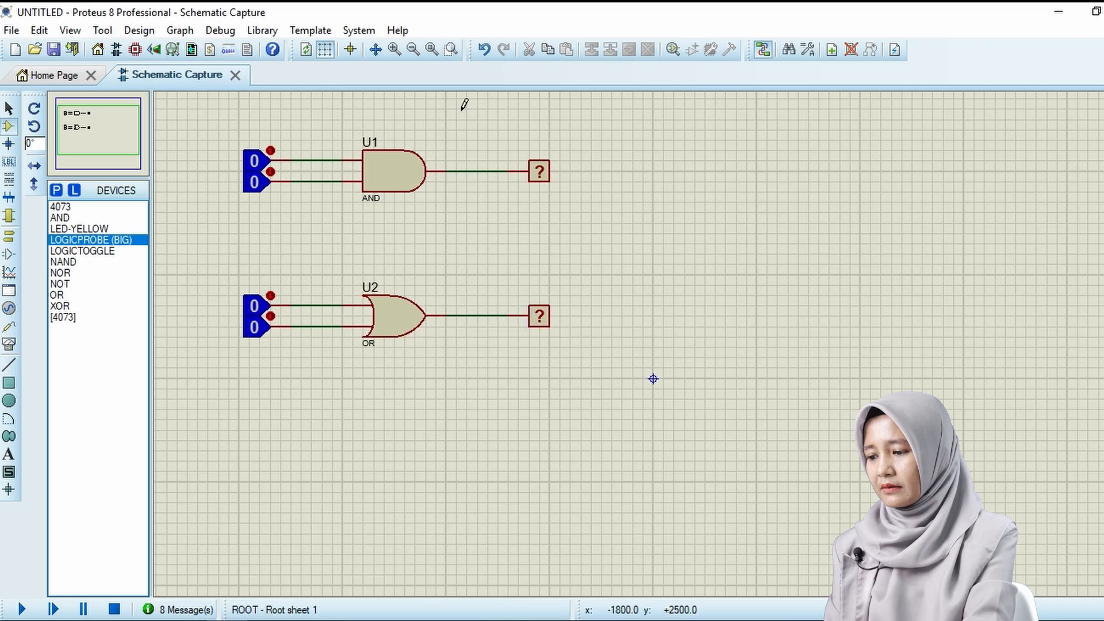
Place a NOT gate from the project's devices below the OR gate
{"action": "left_click", "coordinate": [391, 51]}
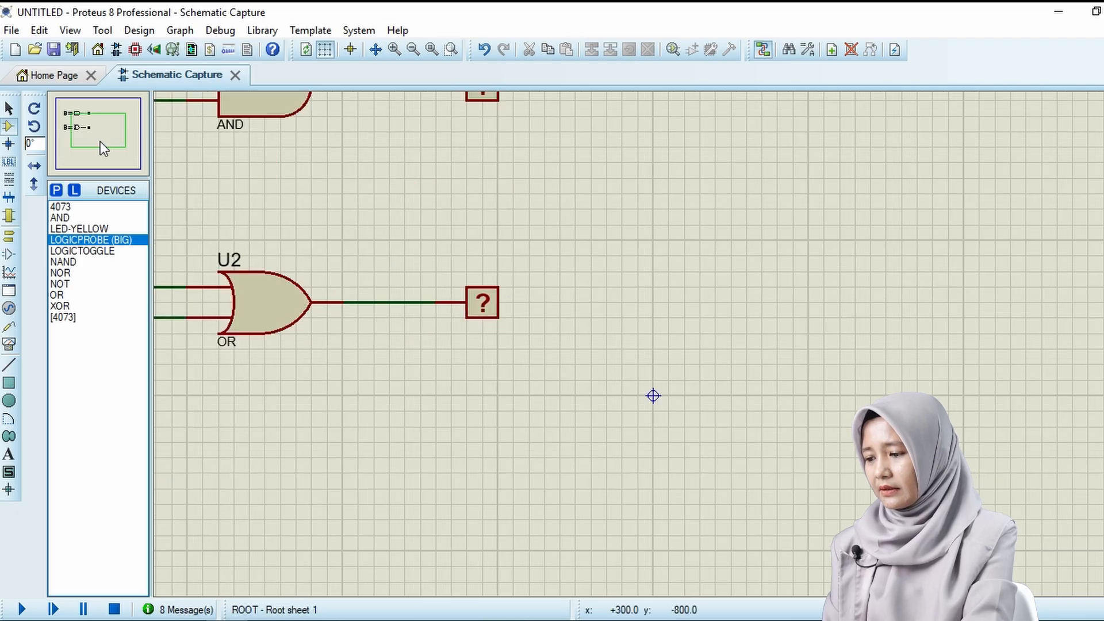
{"action": "left_click", "coordinate": [84, 123]}
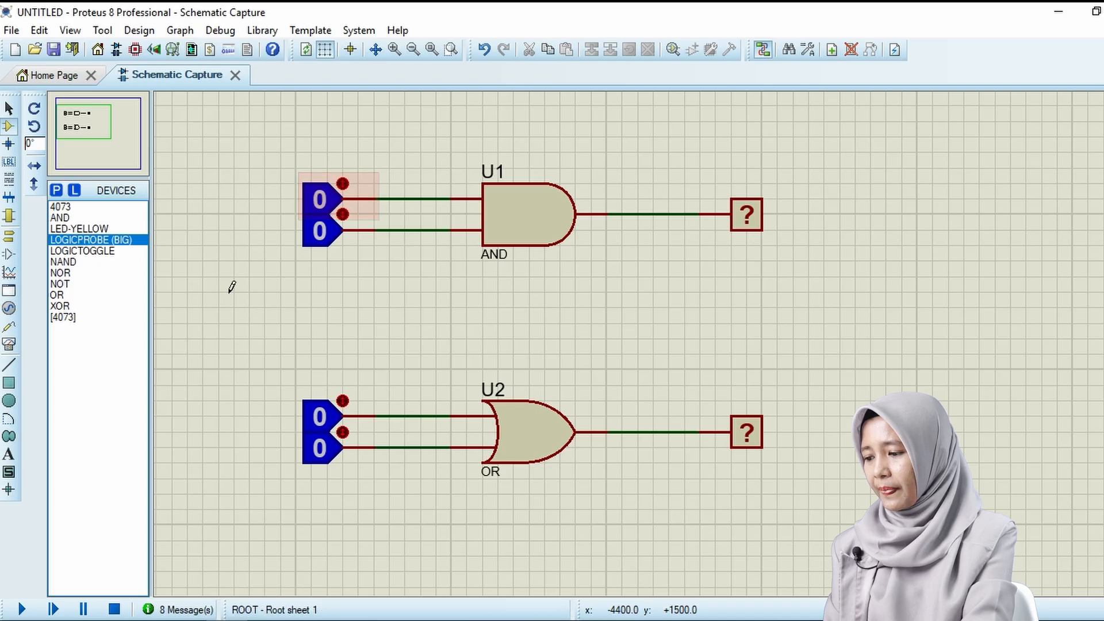
{"action": "left_click", "coordinate": [61, 284]}
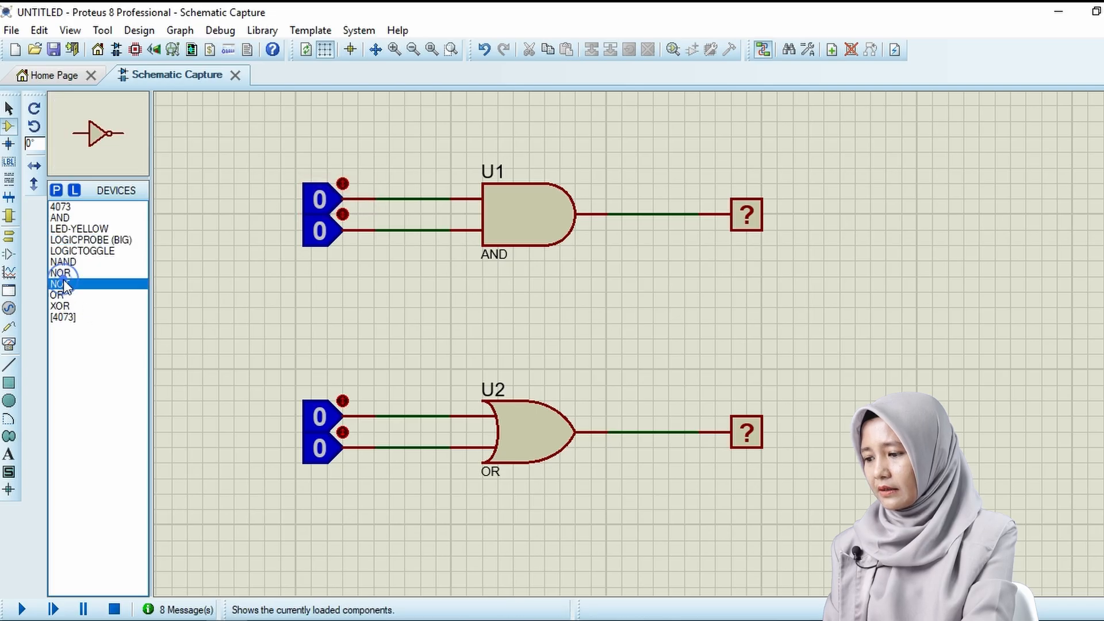
{"action": "left_click", "coordinate": [858, 291]}
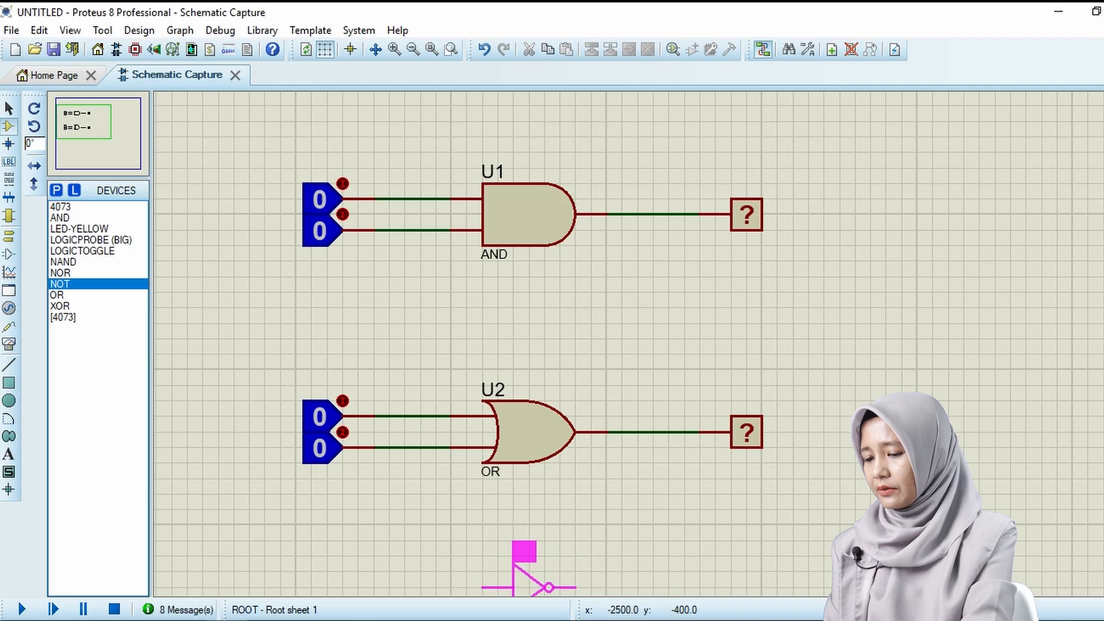
{"action": "left_click", "coordinate": [529, 587]}
Place a LOGICTOGGLE to the left of the NOT gate and wire it to the gate's input
{"action": "left_click", "coordinate": [92, 118]}
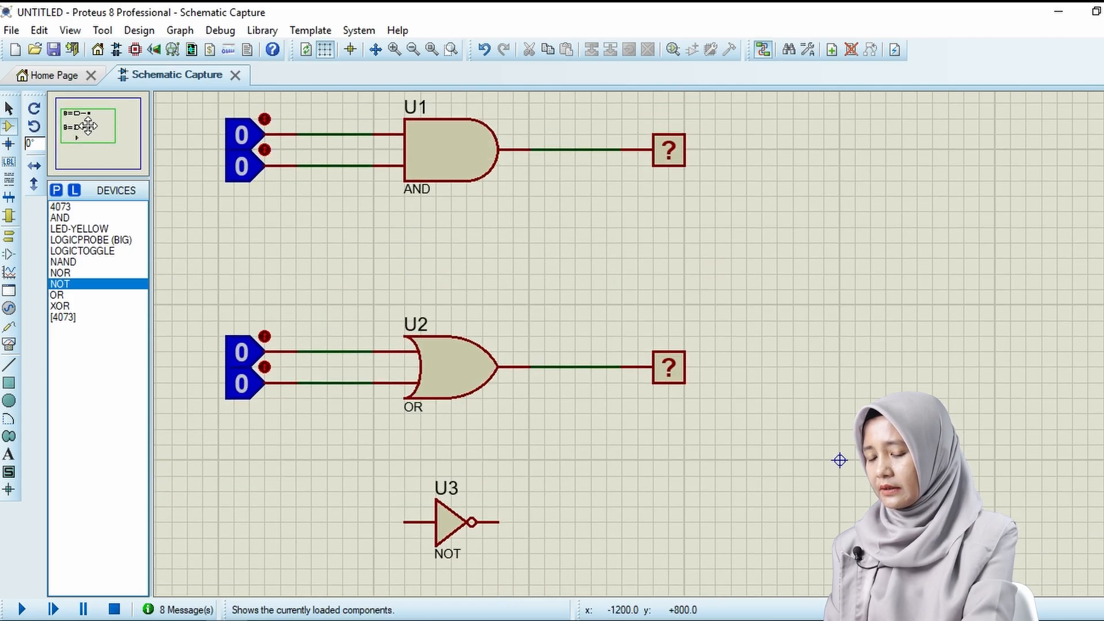
{"action": "left_click", "coordinate": [88, 125]}
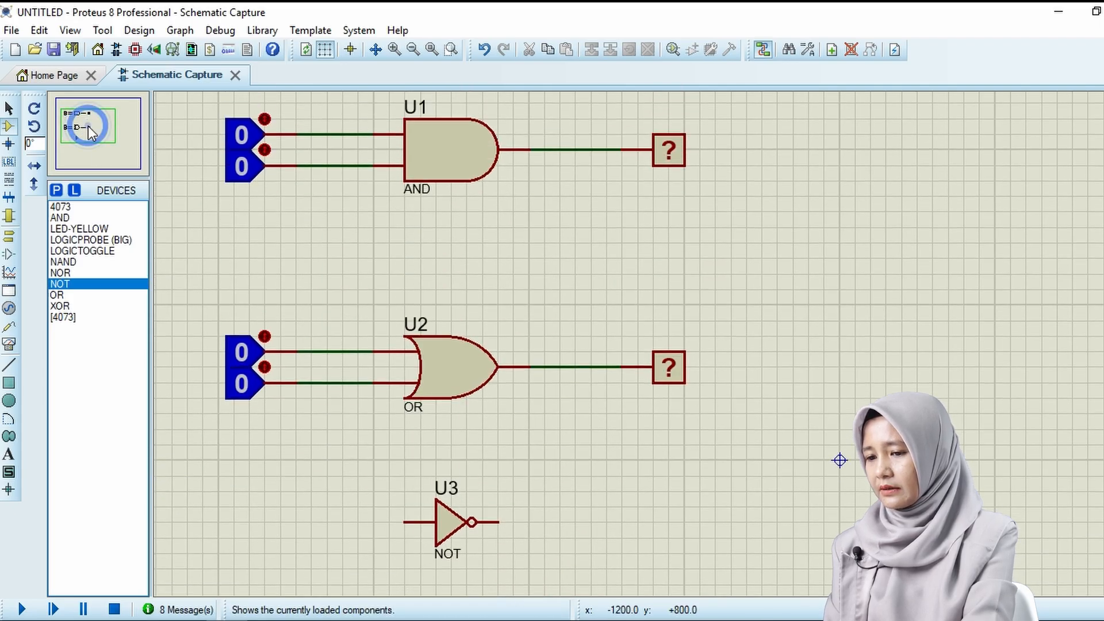
{"action": "left_click", "coordinate": [108, 251]}
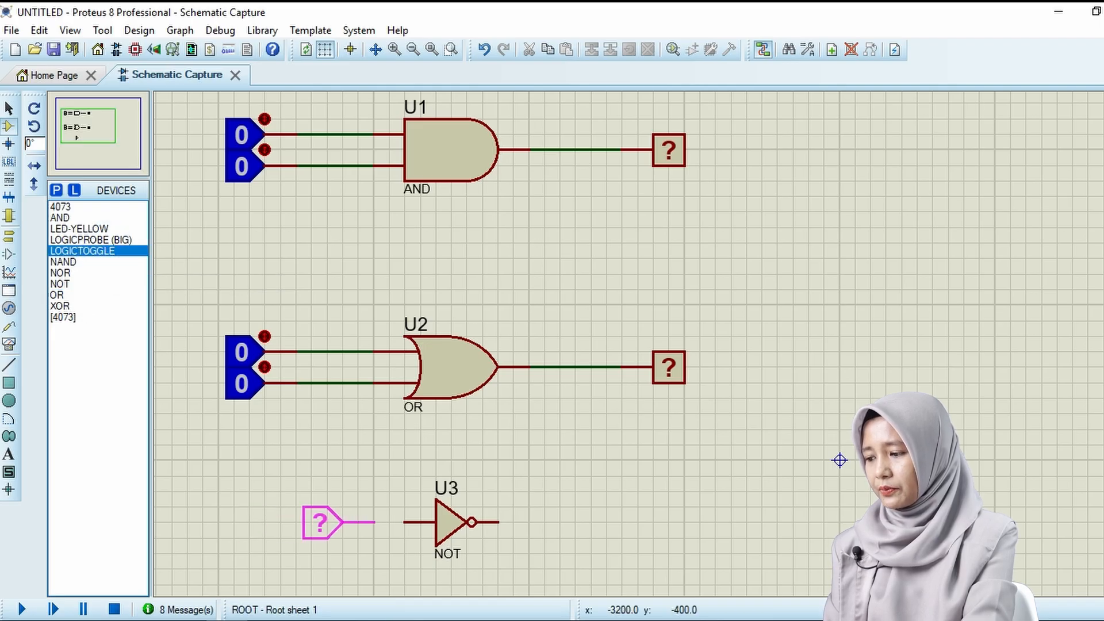
{"action": "left_click", "coordinate": [306, 511]}
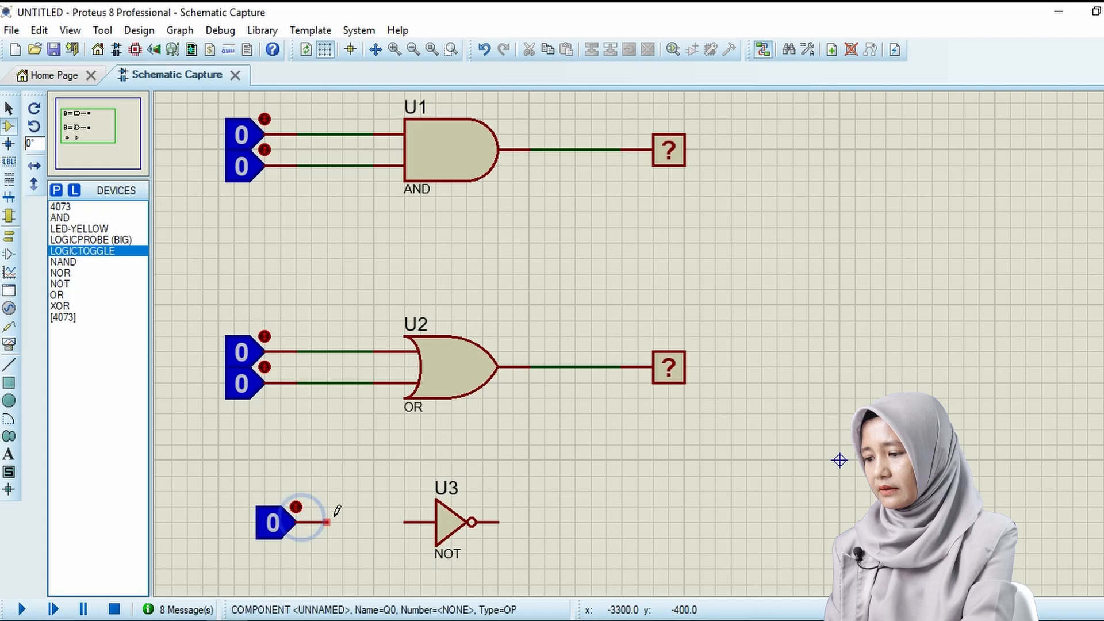
{"action": "left_click", "coordinate": [327, 522]}
{"action": "left_click", "coordinate": [406, 521]}
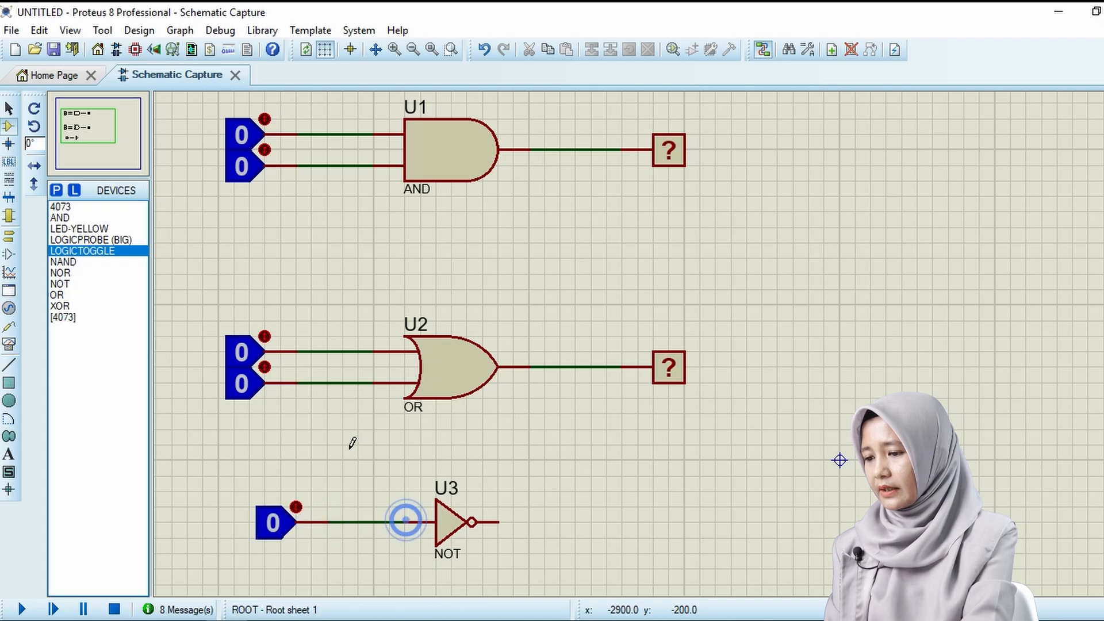
Place a LOGICPROBE (BIG) to the right of the NOT gate and wire the gate's output to it
{"action": "left_click", "coordinate": [119, 241]}
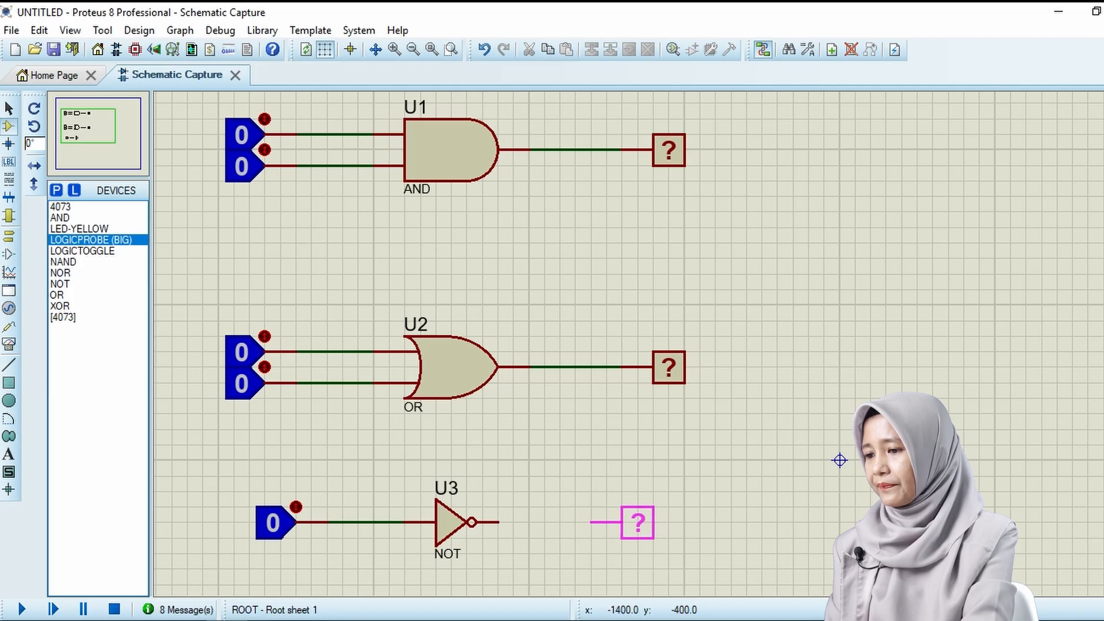
{"action": "left_click", "coordinate": [633, 522]}
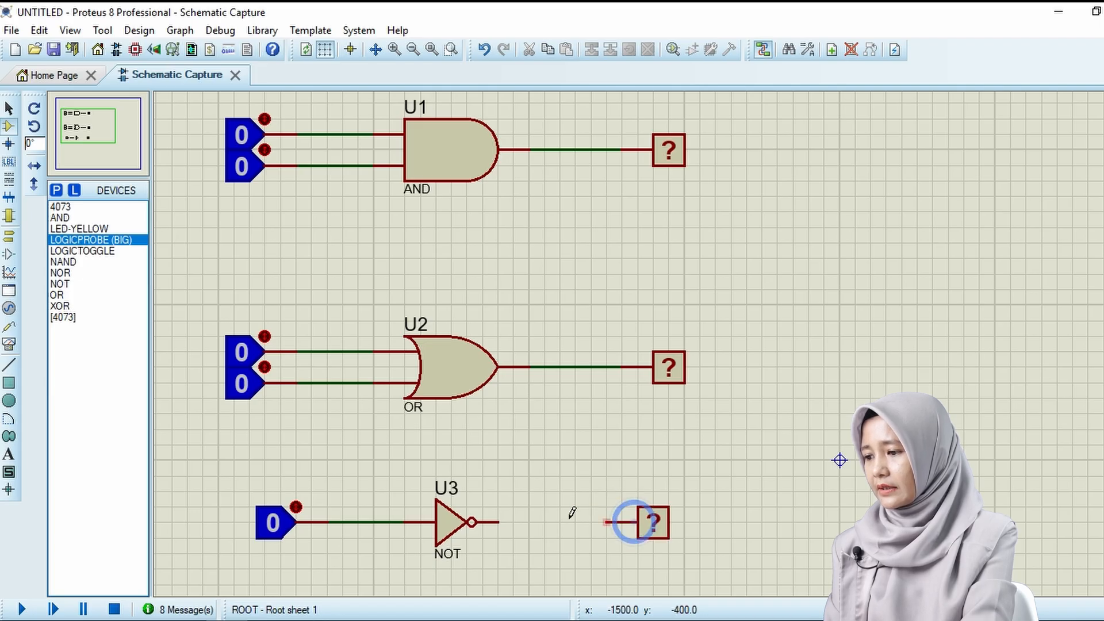
{"action": "left_click", "coordinate": [498, 522]}
{"action": "left_click", "coordinate": [604, 521]}
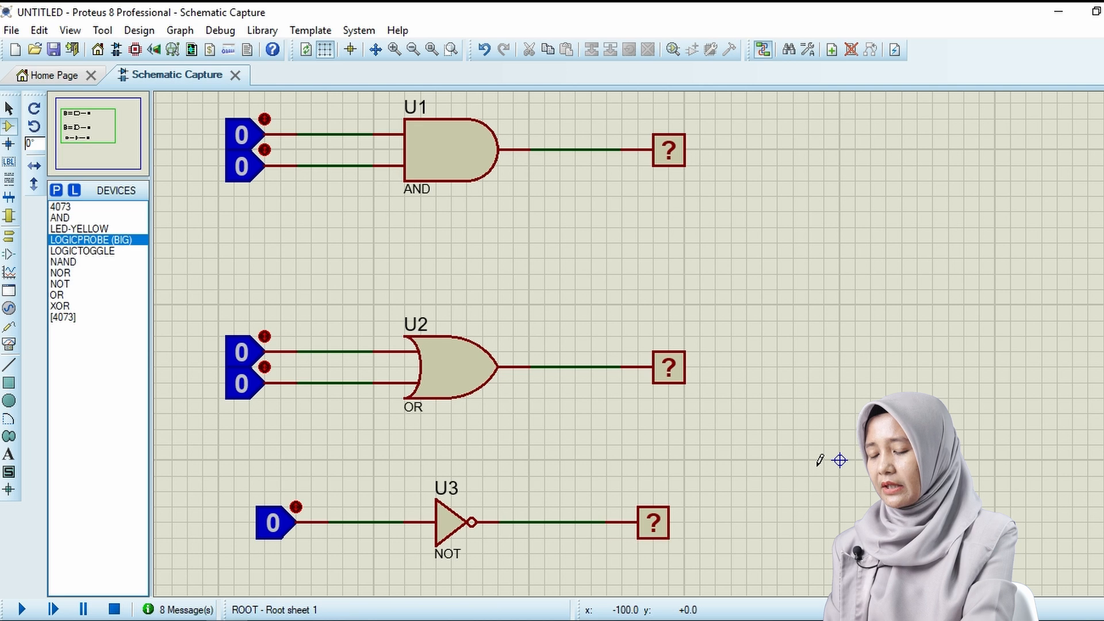
Run the simulation and switch the AND gate's upper and lower toggles through 1/0, 1/1, 1/0, 0/0 and 0/1
{"action": "left_click", "coordinate": [21, 607]}
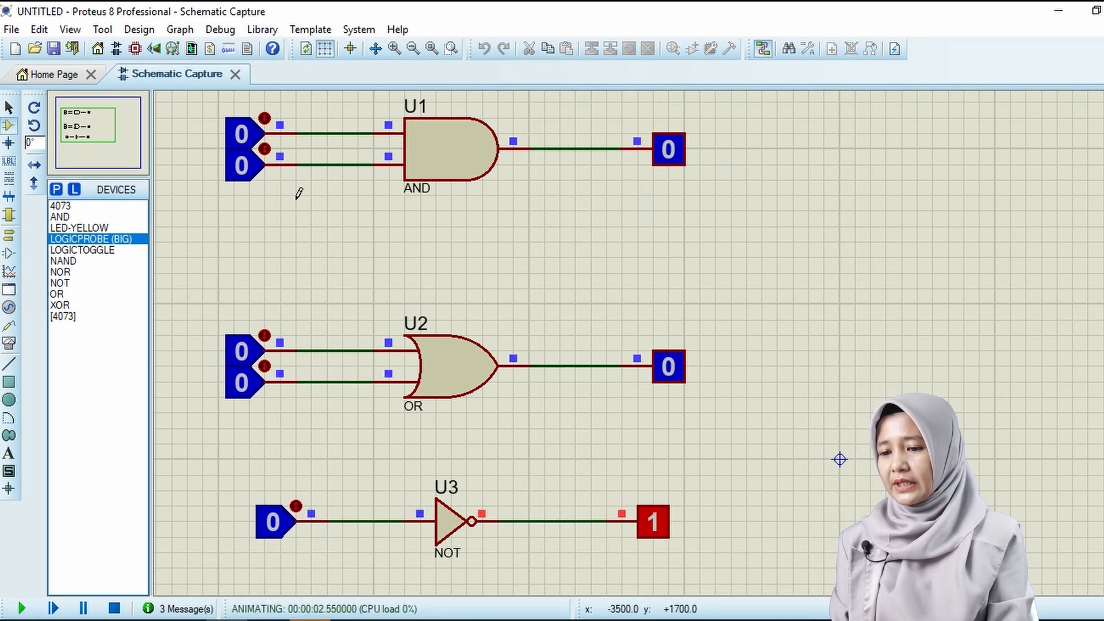
{"action": "left_click", "coordinate": [266, 117]}
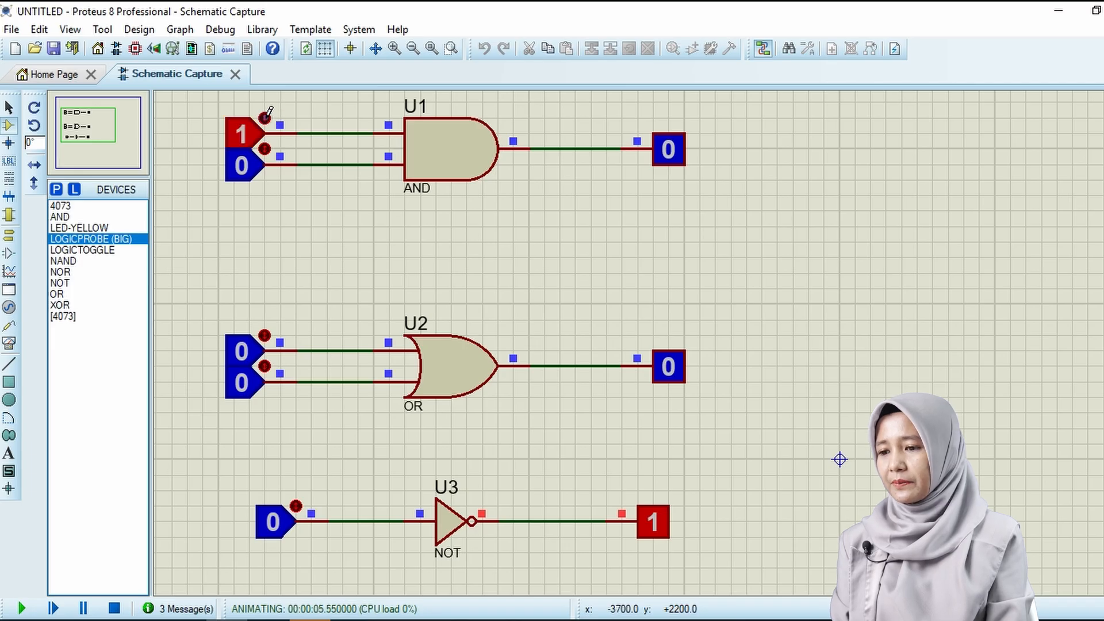
{"action": "left_click", "coordinate": [265, 148]}
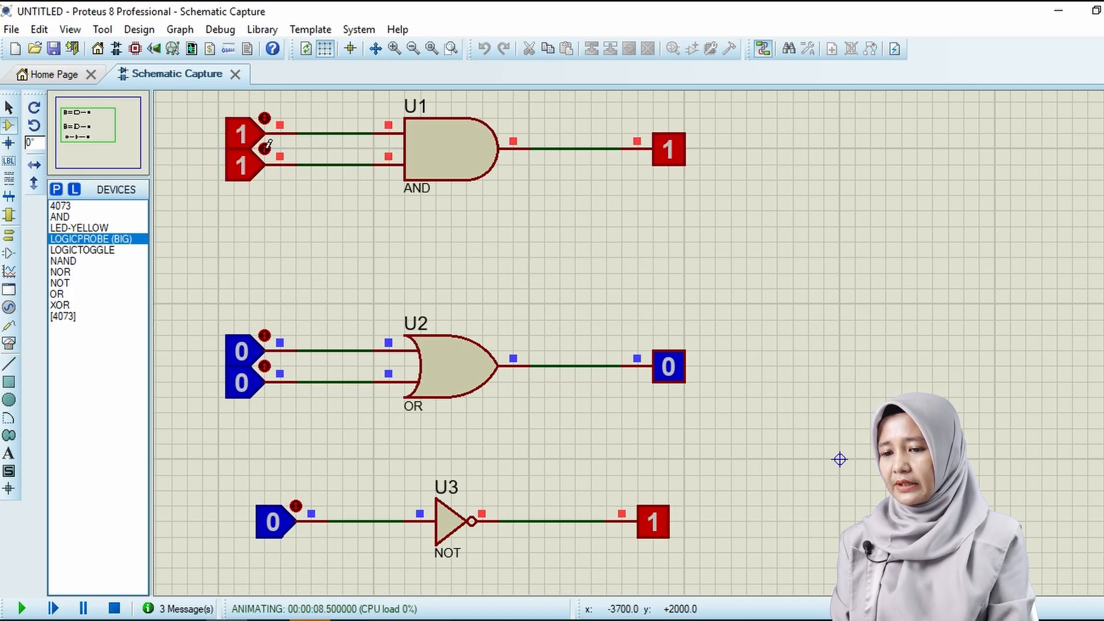
{"action": "left_click", "coordinate": [268, 145]}
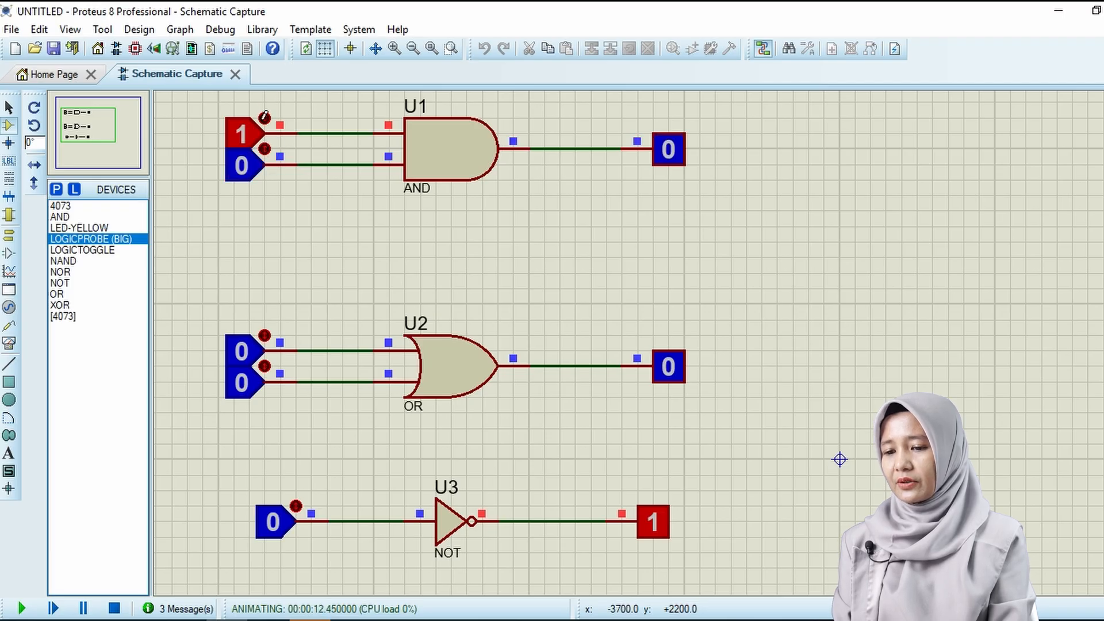
{"action": "left_click", "coordinate": [266, 116]}
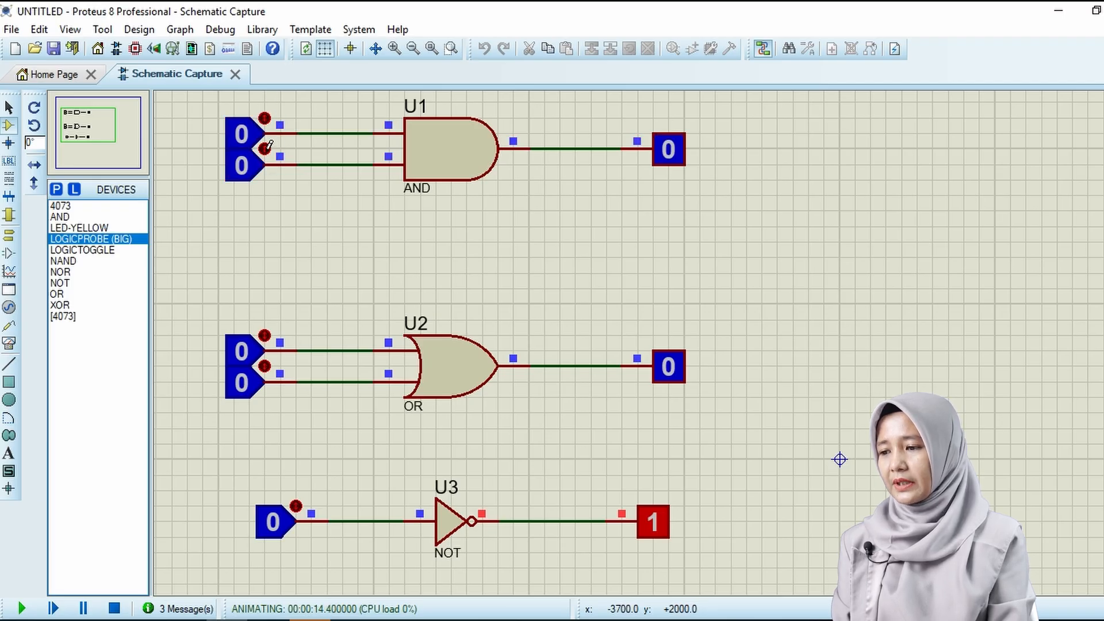
{"action": "left_click", "coordinate": [268, 145]}
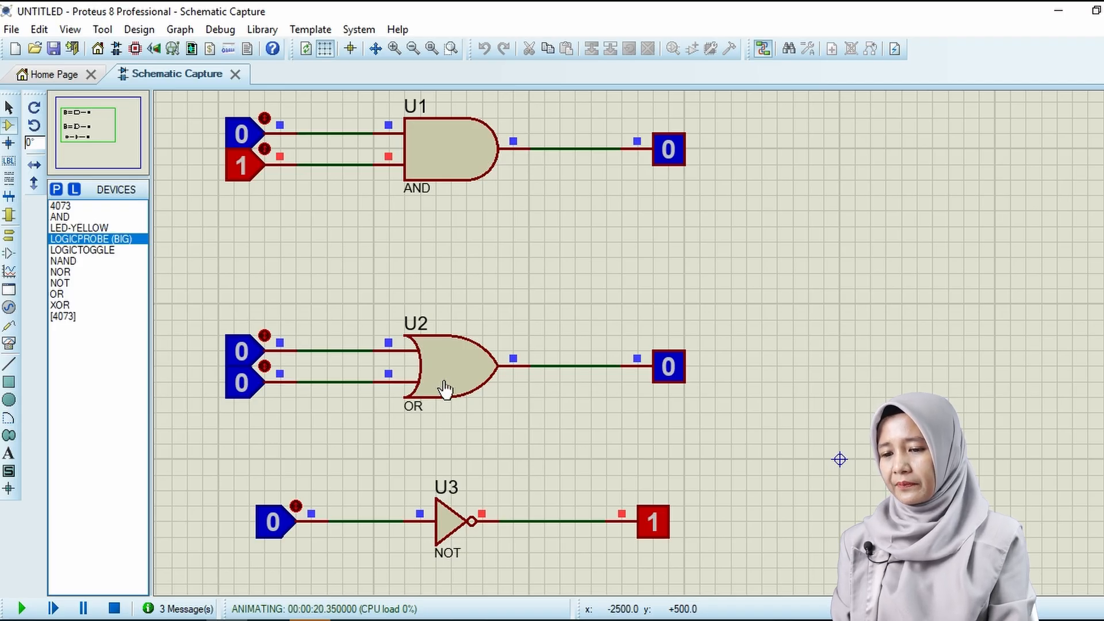
Test the OR gate by switching its toggles through 1/0 and 1/1, ending with the upper at 0 and the lower at 1
{"action": "left_click", "coordinate": [266, 332]}
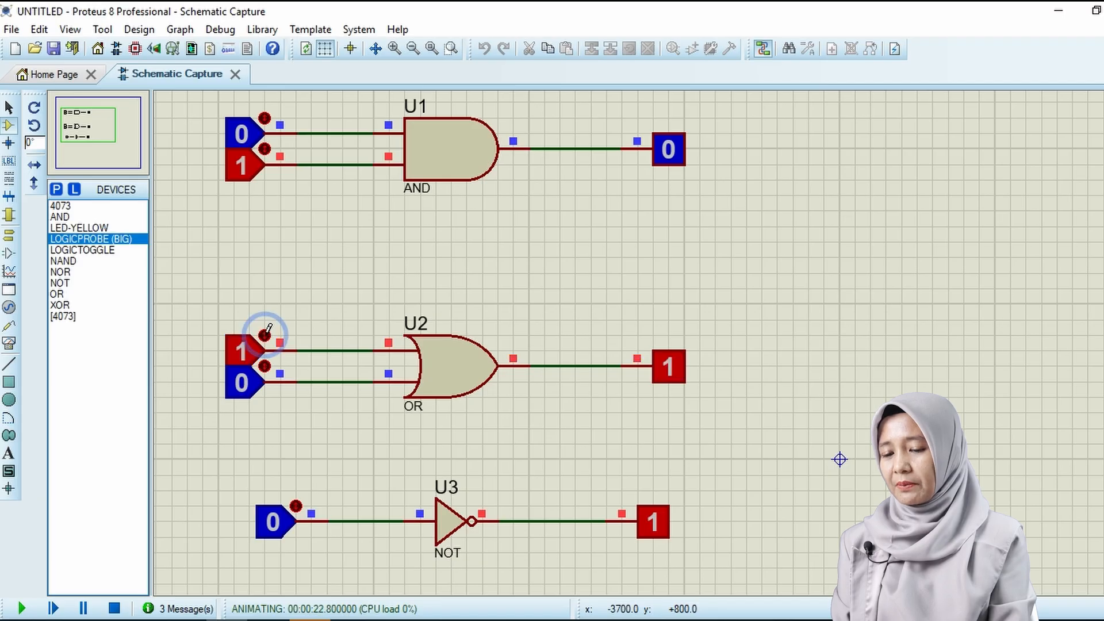
{"action": "left_click", "coordinate": [268, 362]}
{"action": "left_click", "coordinate": [268, 361]}
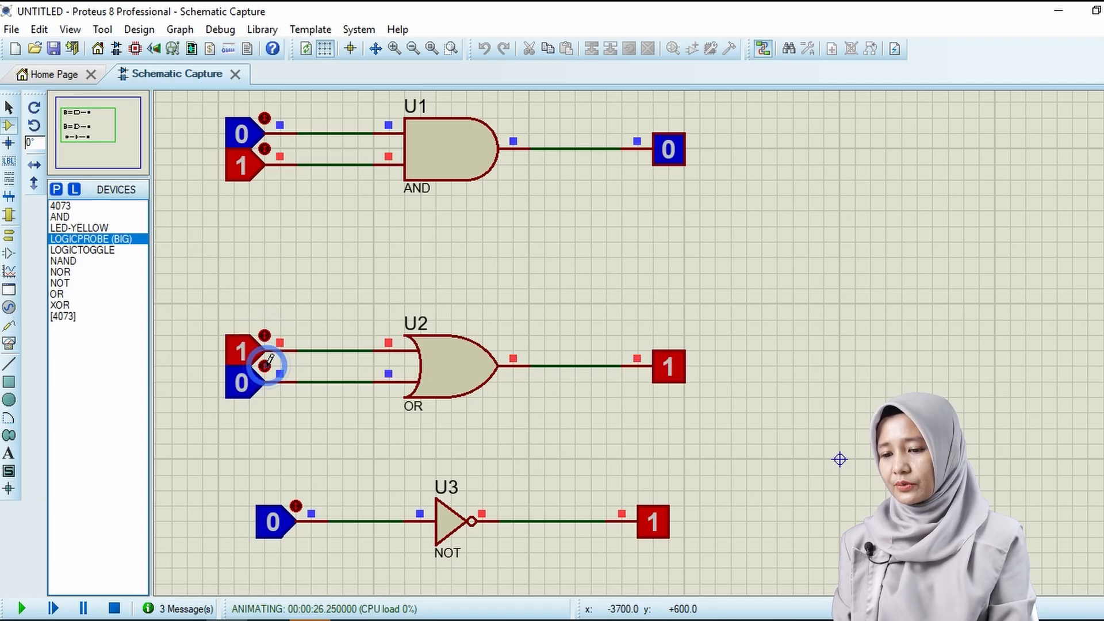
{"action": "left_click", "coordinate": [268, 362]}
{"action": "left_click", "coordinate": [269, 332]}
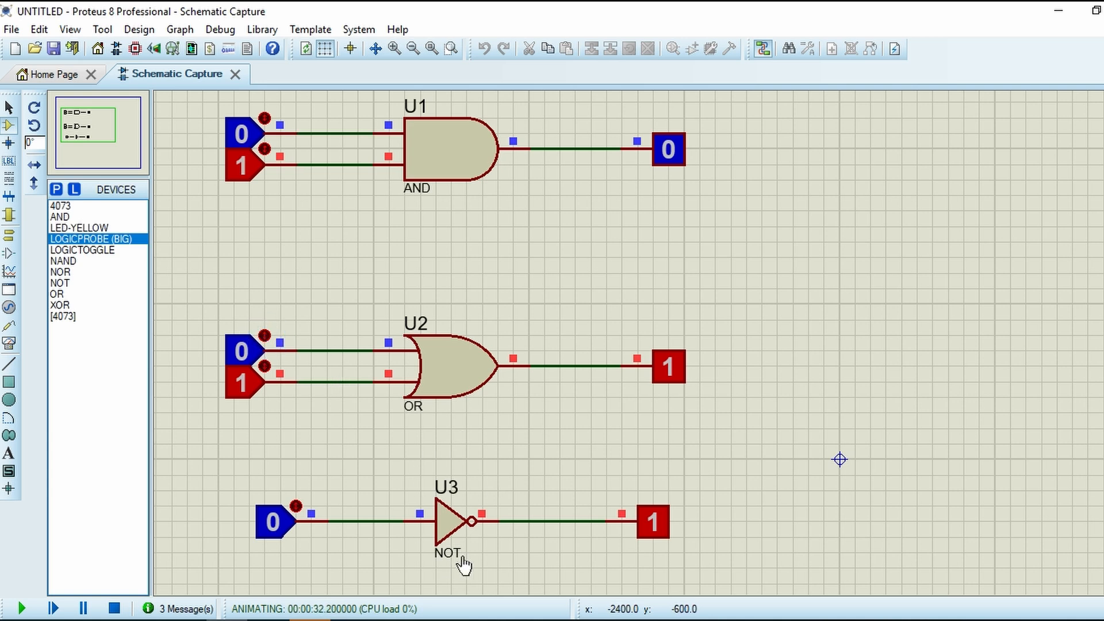
Test the NOT gate by switching its logic toggle to 1, back to 0 and to 1 again
{"action": "left_click", "coordinate": [297, 505]}
{"action": "left_click", "coordinate": [296, 505]}
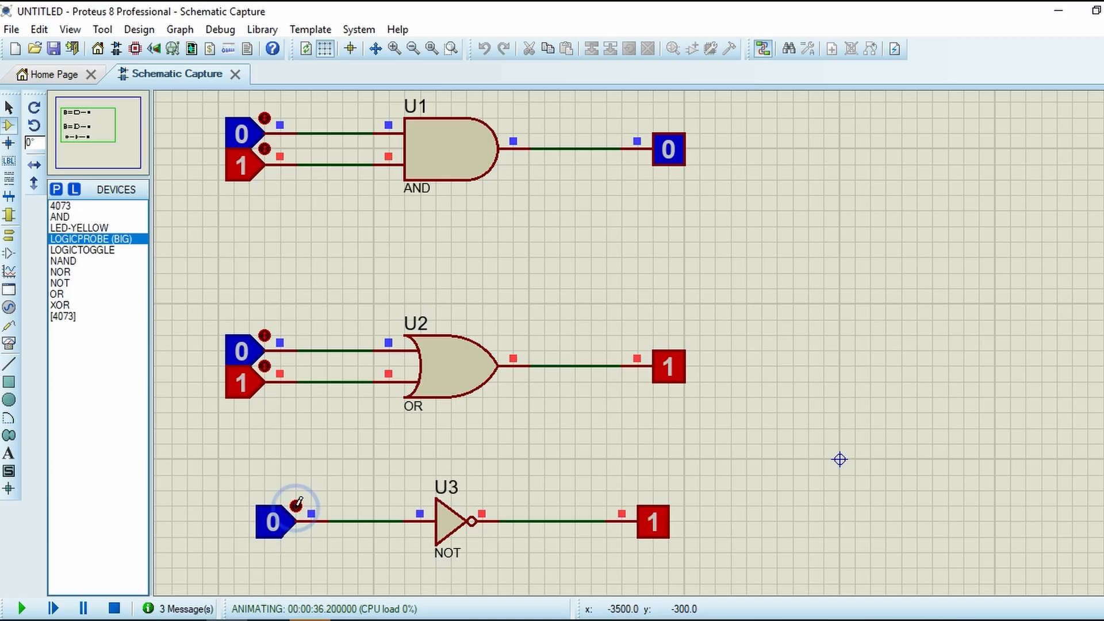
{"action": "left_click", "coordinate": [297, 505]}
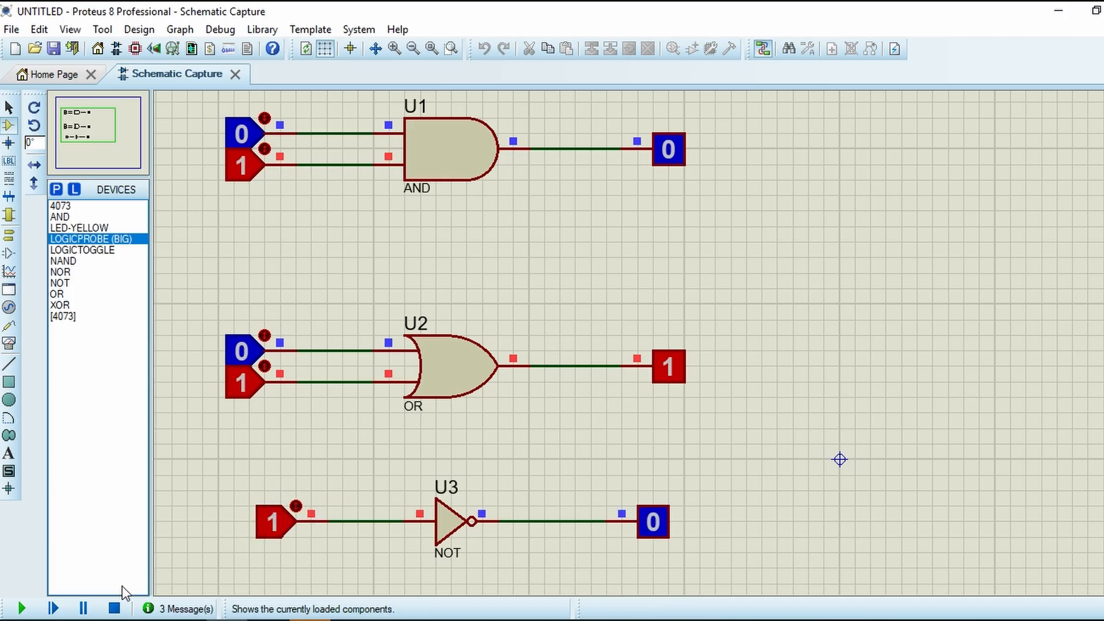